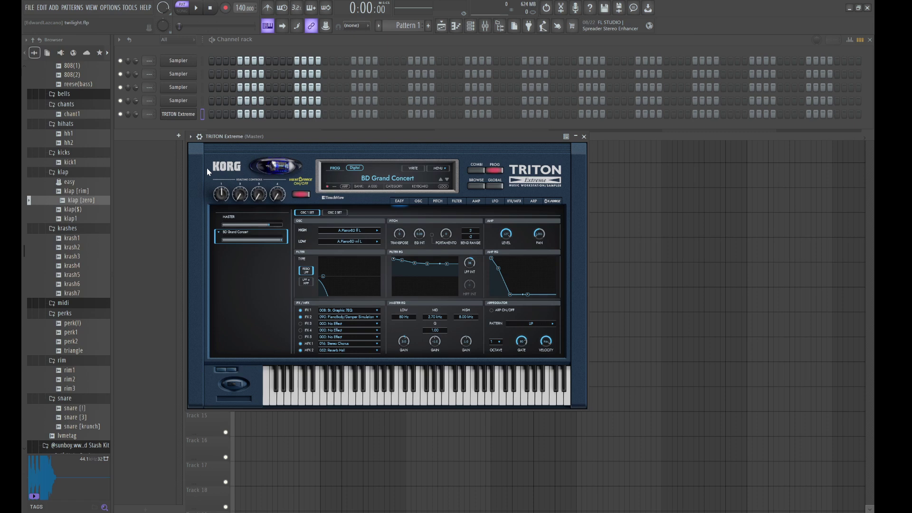
Load the Xpressiv Violins program from the Strings category in TRITON Extreme
{"action": "left_click", "coordinate": [394, 180]}
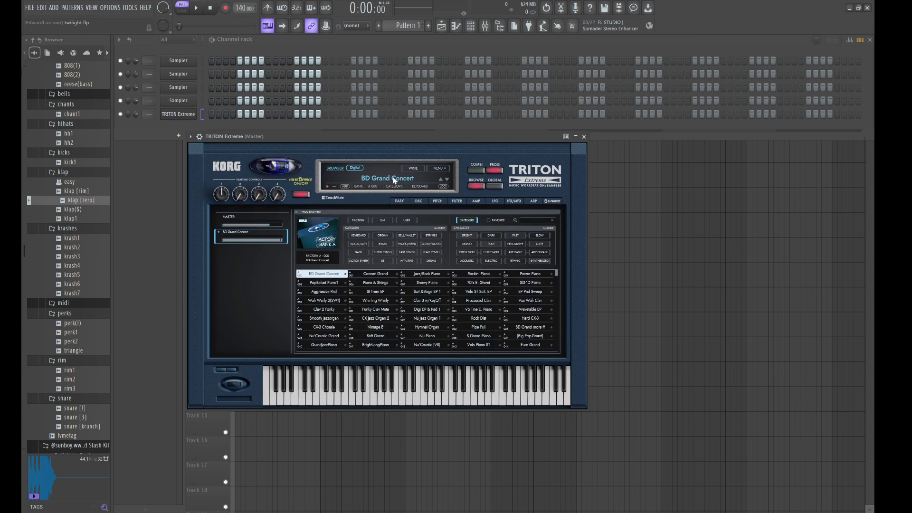
{"action": "left_click", "coordinate": [435, 238]}
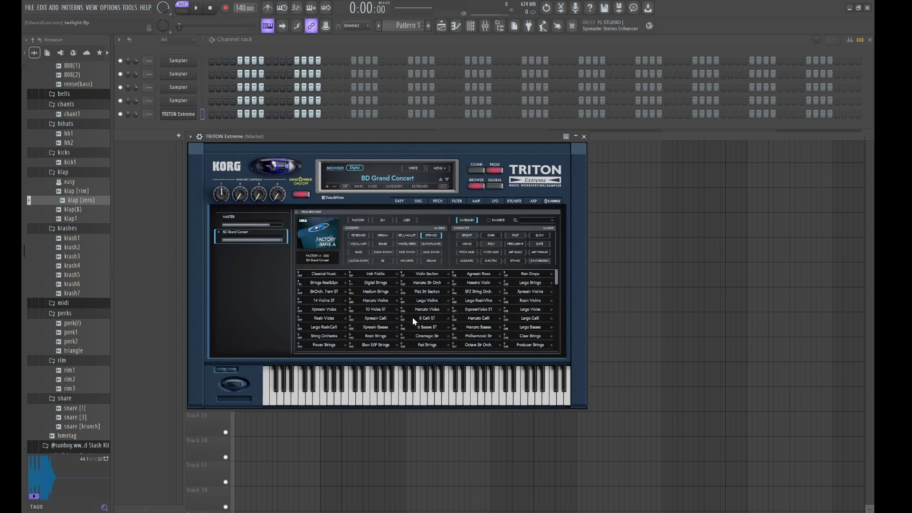
{"action": "left_click", "coordinate": [535, 293]}
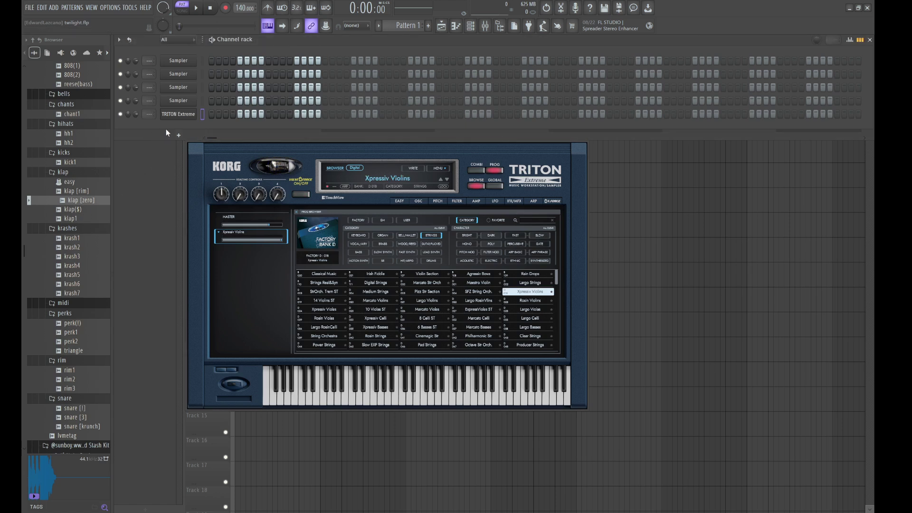
In TRITON Extreme's piano roll, with a G# scale highlighted, draw a two-bar chord of G#5, B5, D#6 and F#6 from bar 1
{"action": "key", "text": "F7"}
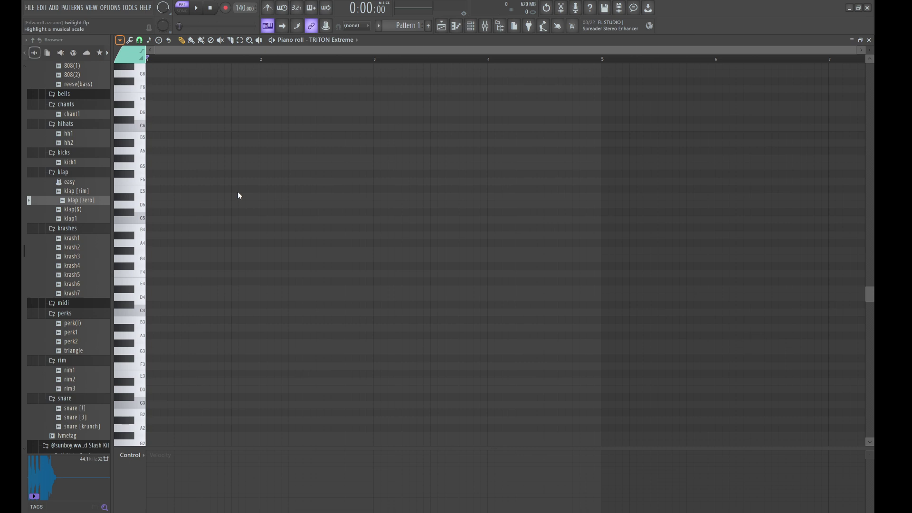
{"action": "left_click", "coordinate": [294, 257]}
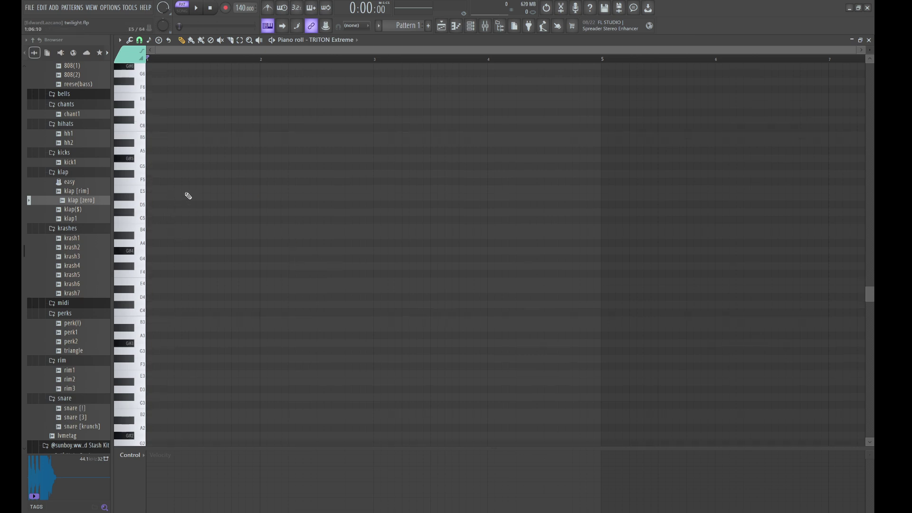
{"action": "left_click", "coordinate": [151, 158]}
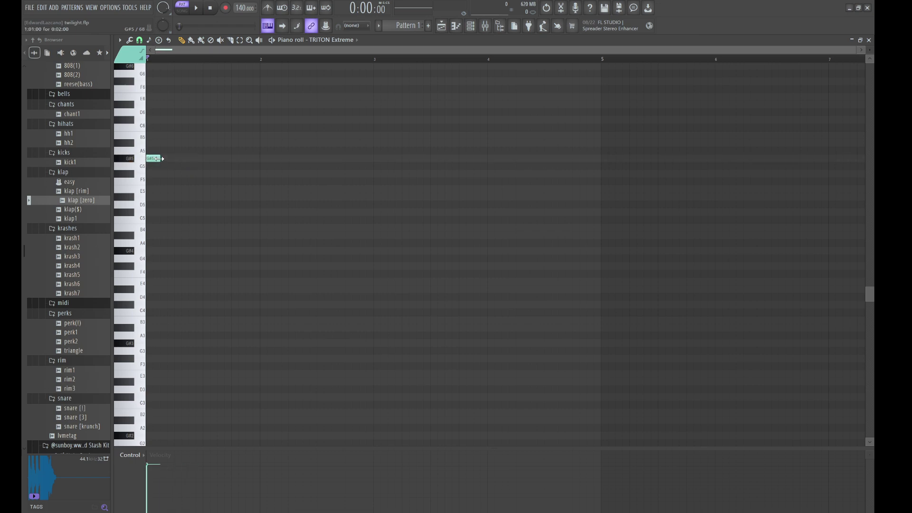
{"action": "left_click_drag", "start_coordinate": [159, 159], "coordinate": [149, 138]}
{"action": "left_click", "coordinate": [192, 104]}
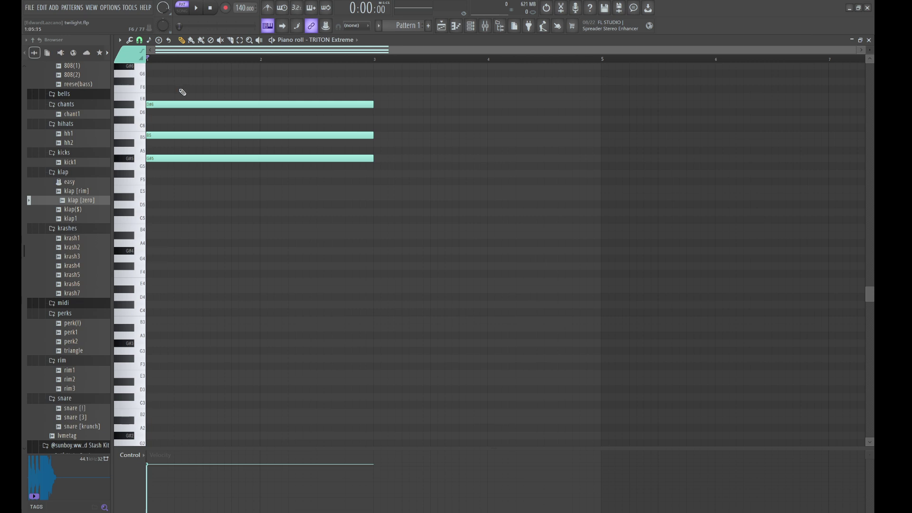
{"action": "left_click", "coordinate": [201, 81]}
Move the chord's D#6 note down one octave to D#5
{"action": "left_click", "coordinate": [200, 104], "text": "ctrl"}
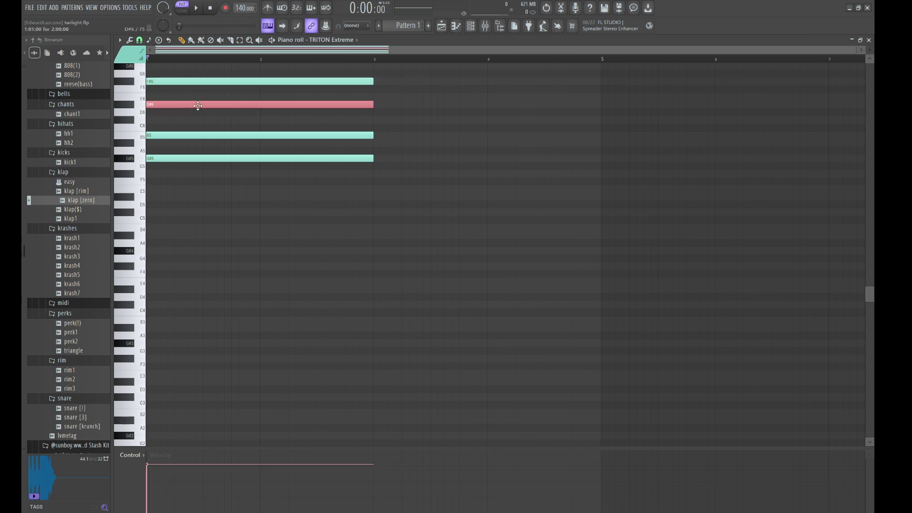
{"action": "key", "text": "ctrl+Down"}
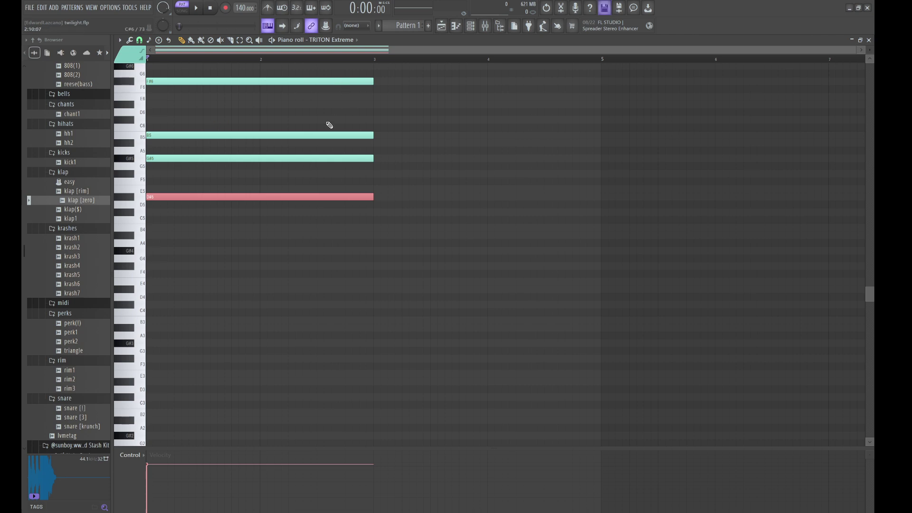
{"action": "left_click", "coordinate": [329, 125]}
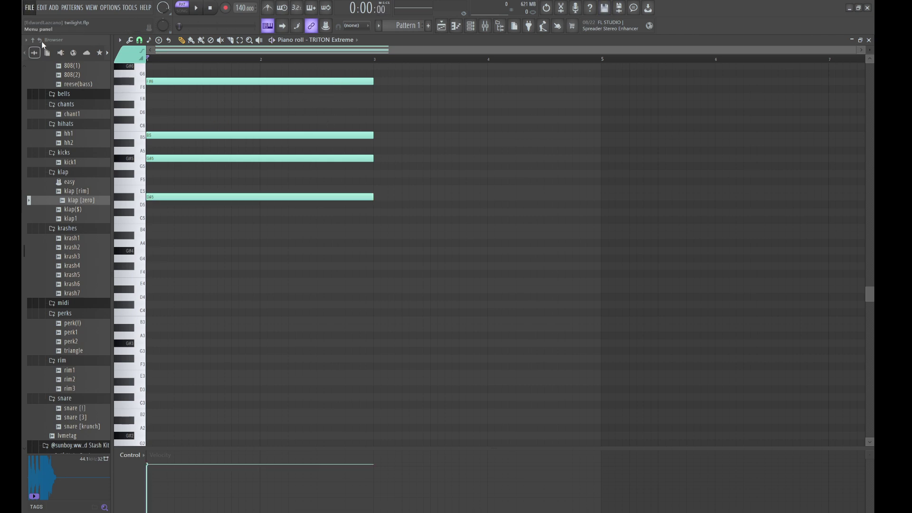
Close FL Studio and, in the reopened session, audition the klap [zero] sample from the browser
{"action": "left_click", "coordinate": [868, 8]}
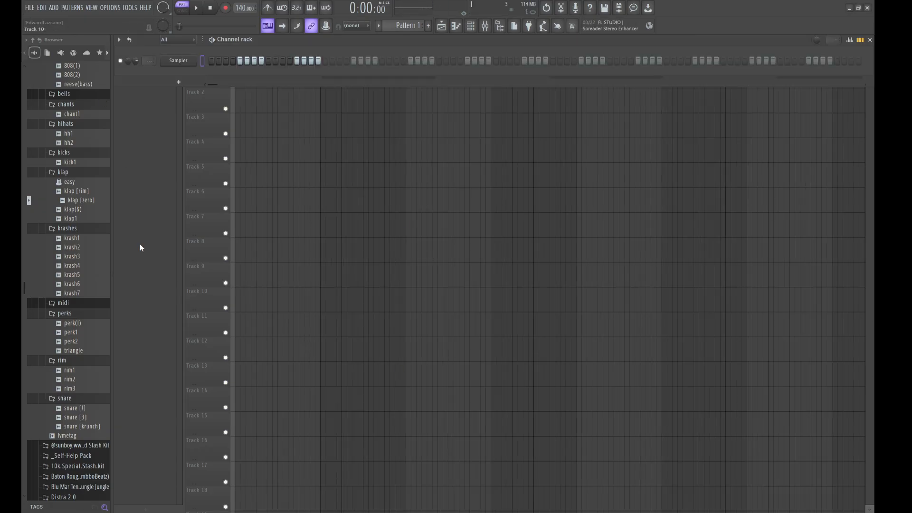
{"action": "left_click", "coordinate": [84, 201]}
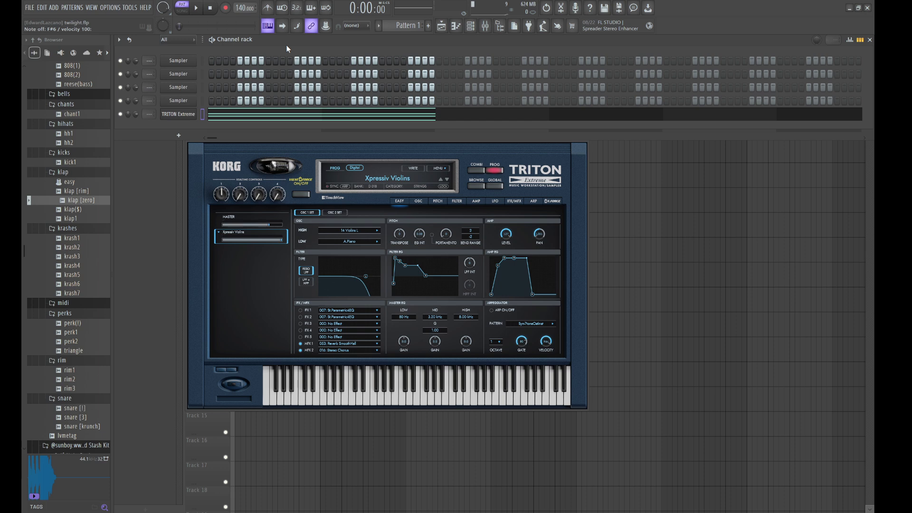
Close all open windows during playback, bring back the playlist and channel rack, and stop playback
{"action": "key", "text": "F12"}
{"action": "key", "text": "space"}
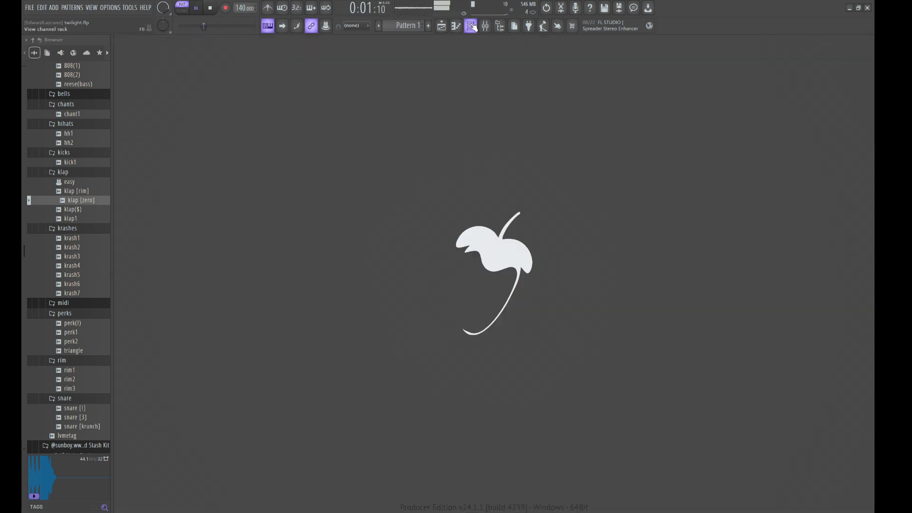
{"action": "key", "text": "F6"}
{"action": "left_click", "coordinate": [441, 26]}
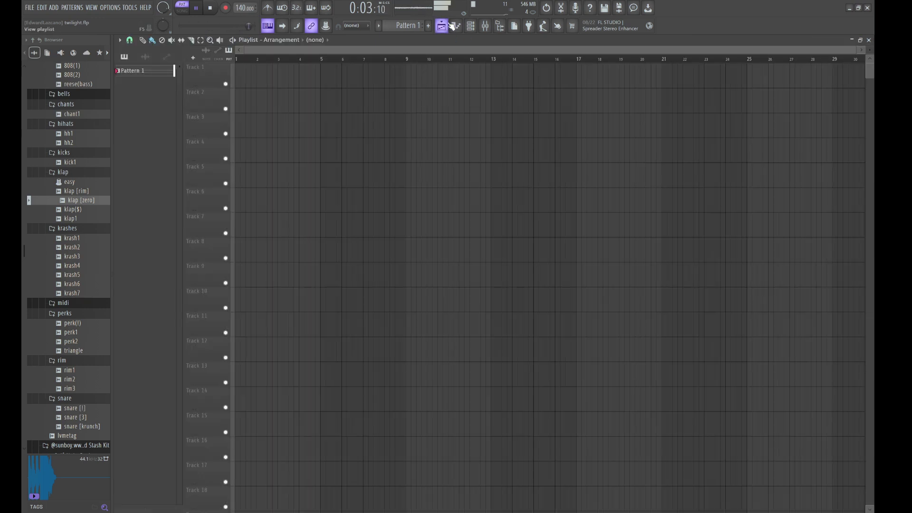
{"action": "left_click", "coordinate": [470, 26]}
{"action": "key", "text": "space"}
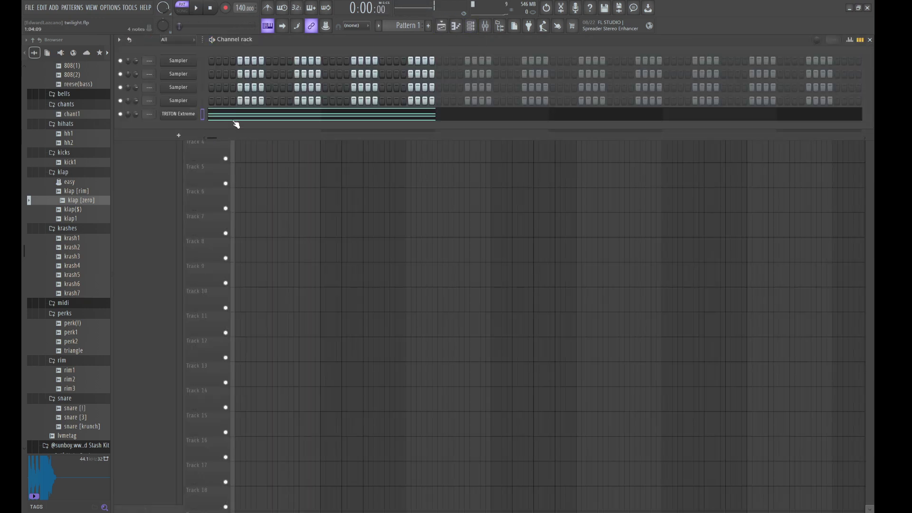
Duplicate the TRITON Extreme chord into bars 3–4 and drop the copy's F#6 an octave to F#5 while the pattern plays
{"action": "left_click", "coordinate": [236, 118]}
{"action": "key", "text": "ctrl+b"}
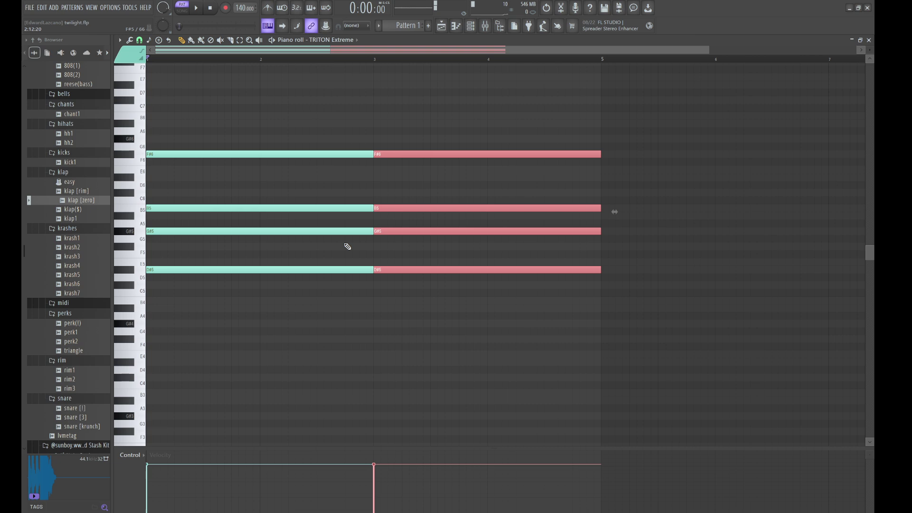
{"action": "key", "text": "space"}
{"action": "left_click", "coordinate": [475, 154], "text": "ctrl"}
{"action": "key", "text": "ctrl+Down"}
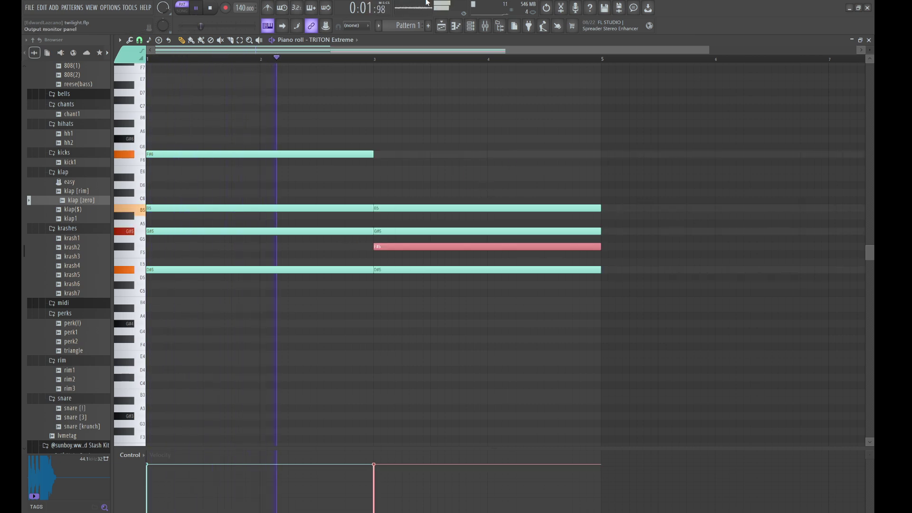
Duplicate both chords into bars 5–8 and lower the B5 of the chord at bar 5 to A#5
{"action": "key", "text": "ctrl+d"}
{"action": "key", "text": "ctrl+b"}
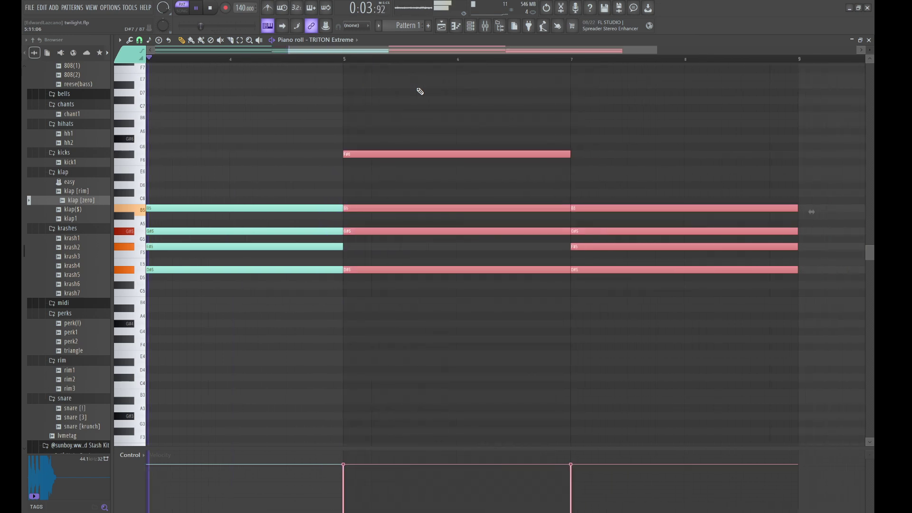
{"action": "left_click", "coordinate": [420, 209], "text": "ctrl"}
{"action": "key", "text": "shift+Down"}
Lower the top F#6 note of the chord at bar 5 to E6
{"action": "left_click_drag", "start_coordinate": [417, 241], "coordinate": [402, 179]}
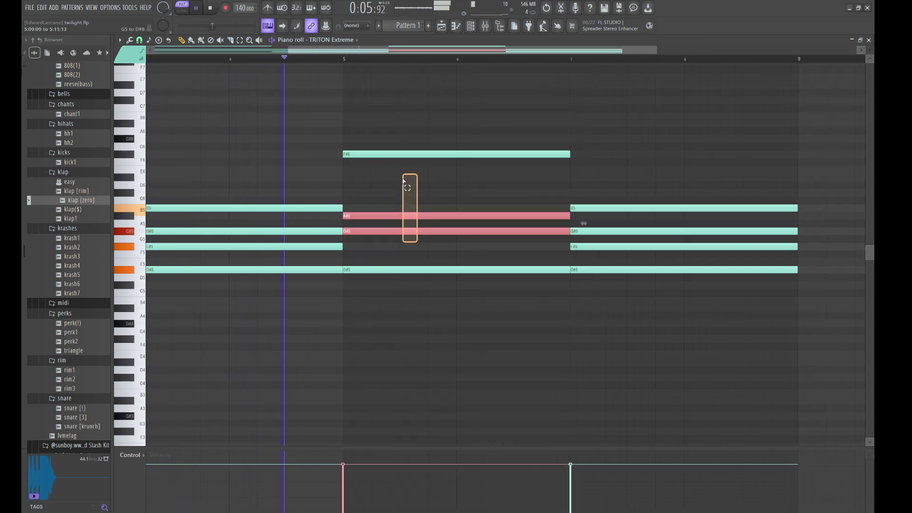
{"action": "left_click", "coordinate": [402, 179], "text": "ctrl"}
{"action": "left_click", "coordinate": [397, 154], "text": "ctrl"}
{"action": "key", "text": "shift+Down"}
{"action": "key", "text": "shift+Down"}
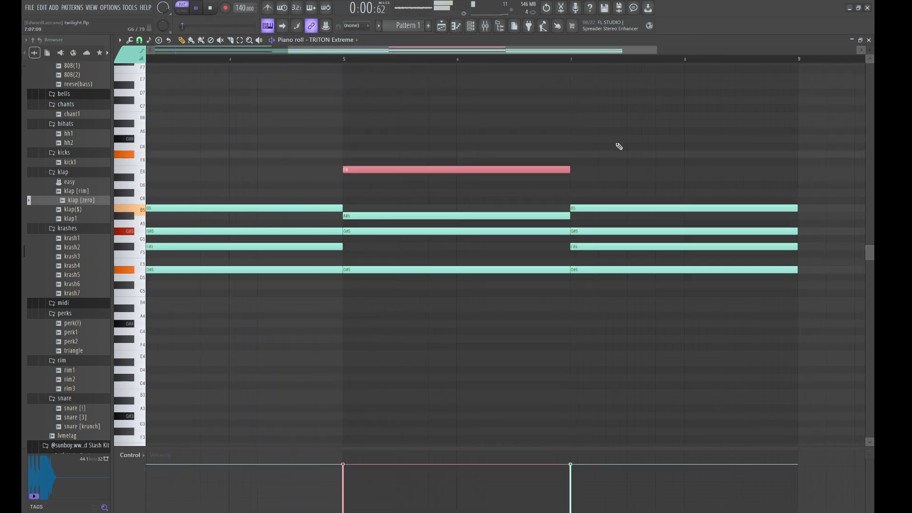
Lower the D#5 notes of the chords at bars 5 and 7 to C#5
{"action": "left_click_drag", "start_coordinate": [622, 279], "coordinate": [538, 260]}
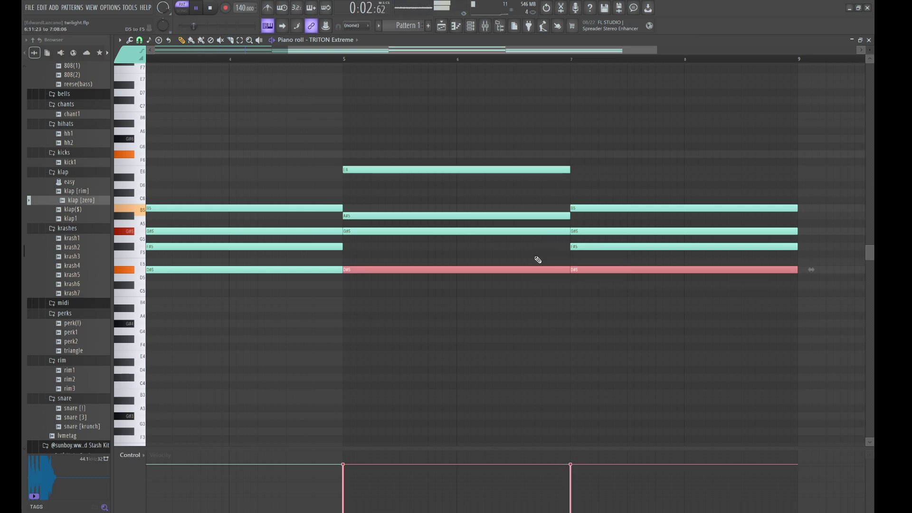
{"action": "key", "text": "shift+Down"}
{"action": "key", "text": "shift+Down"}
{"action": "left_click", "coordinate": [568, 267], "text": "ctrl"}
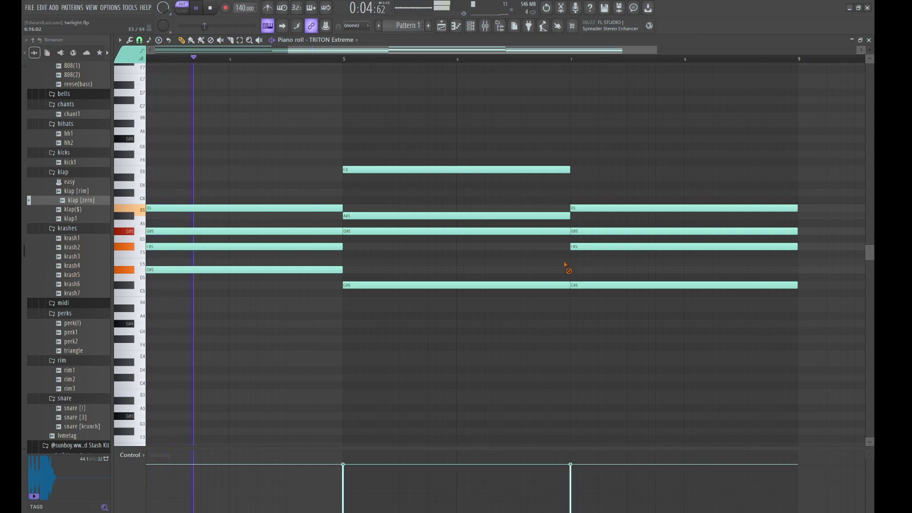
Lower the G#5 note of the chord at bar 7 to E5
{"action": "left_click", "coordinate": [627, 231]}
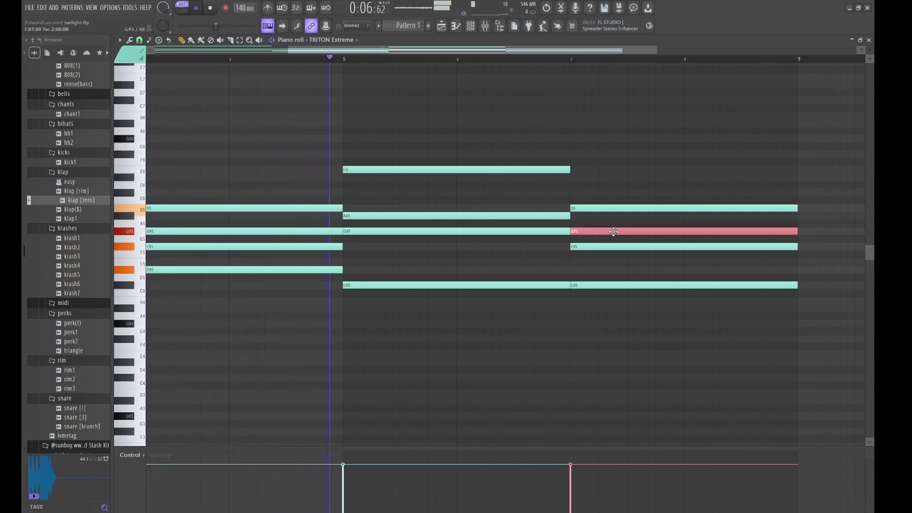
{"action": "key", "text": "shift+Down"}
{"action": "key", "text": "shift+Down"}
{"action": "key", "text": "shift+Down"}
{"action": "key", "text": "shift+Down"}
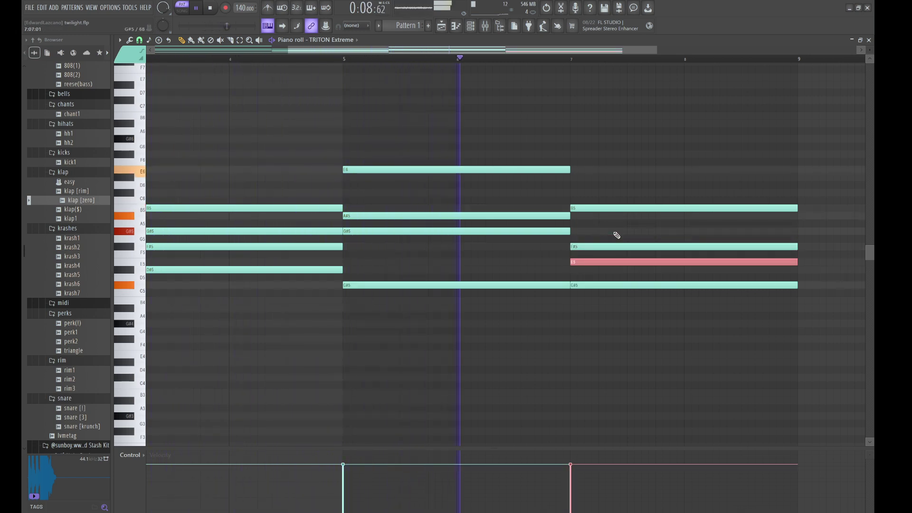
{"action": "left_click", "coordinate": [634, 144], "text": "ctrl"}
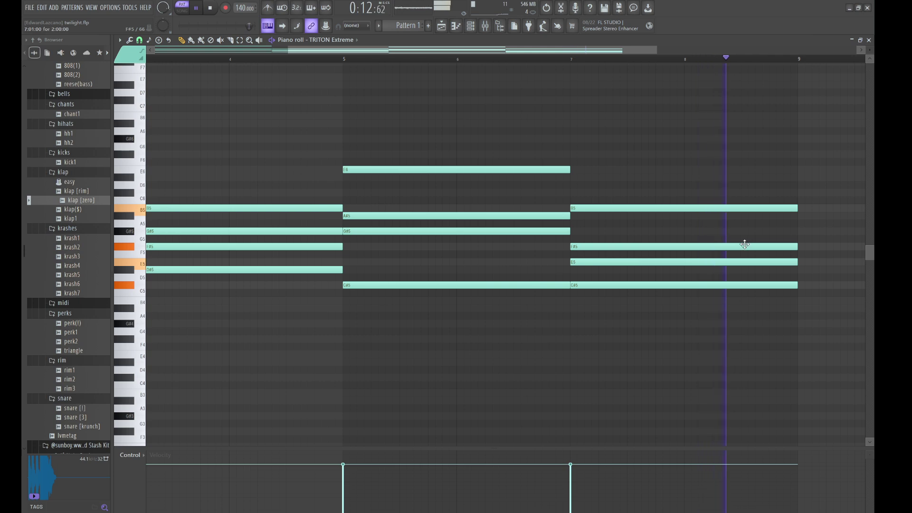
Shorten the chord at bar 7 to one and a half bars and duplicate it directly after itself
{"action": "left_click_drag", "start_coordinate": [764, 341], "coordinate": [762, 176]}
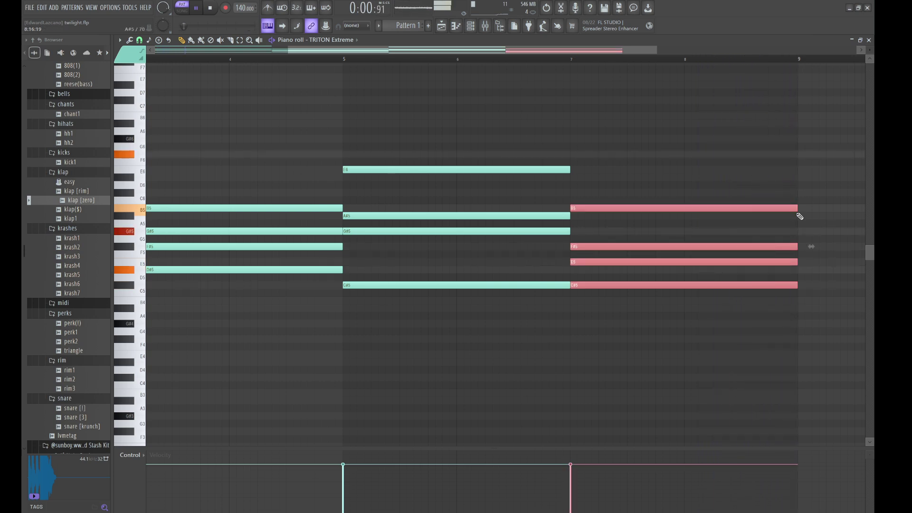
{"action": "left_click_drag", "start_coordinate": [800, 216], "coordinate": [743, 208]}
{"action": "key", "text": "ctrl+b"}
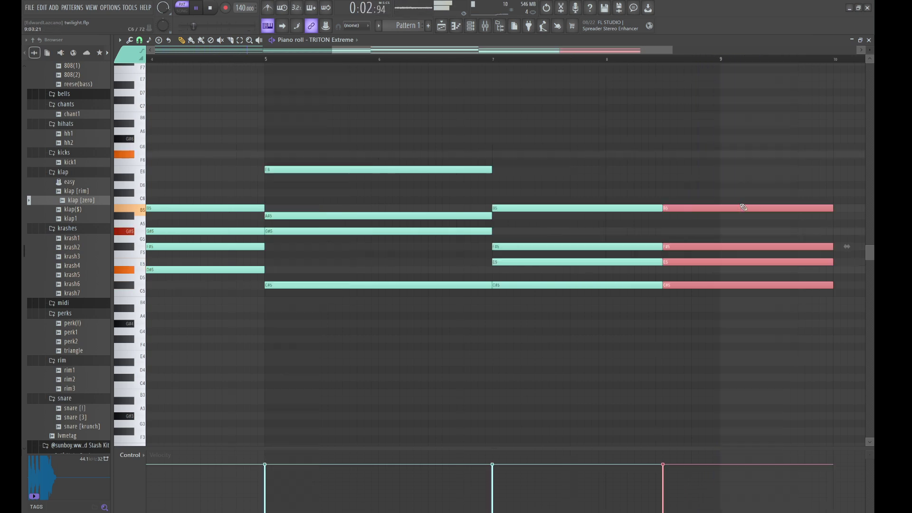
Lower the B5 note of the duplicated last chord to D#5
{"action": "left_click", "coordinate": [691, 207]}
{"action": "key", "text": "Down"}
{"action": "key", "text": "Down"}
{"action": "key", "text": "Down"}
{"action": "key", "text": "Down"}
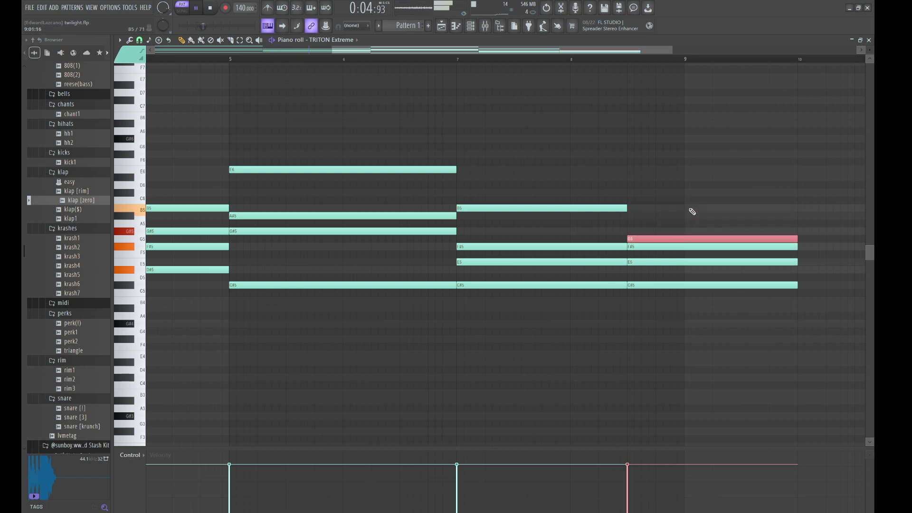
{"action": "key", "text": "shift+Down"}
{"action": "key", "text": "shift+Down"}
{"action": "key", "text": "shift+Down"}
{"action": "key", "text": "shift+Down"}
Shorten all notes of the last chord to half a bar so they end at bar 9
{"action": "left_click_drag", "start_coordinate": [751, 384], "coordinate": [691, 202]}
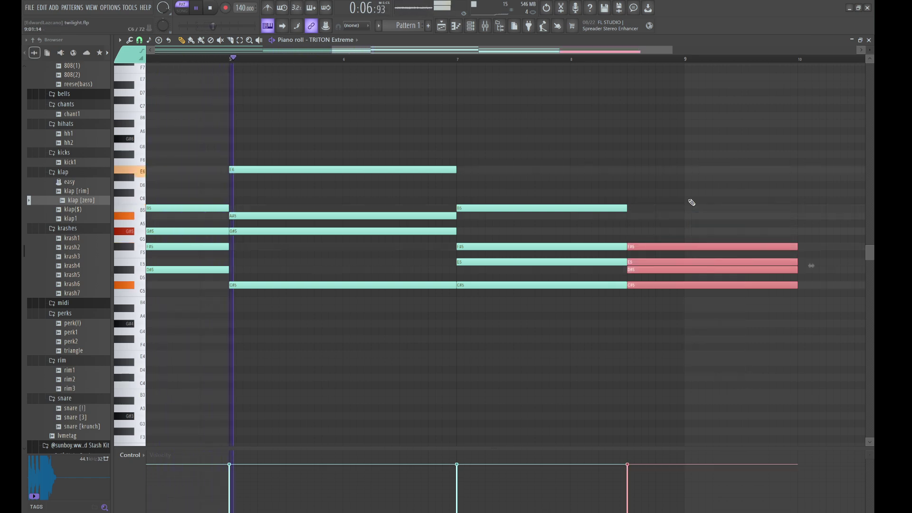
{"action": "left_click_drag", "start_coordinate": [811, 265], "coordinate": [697, 265]}
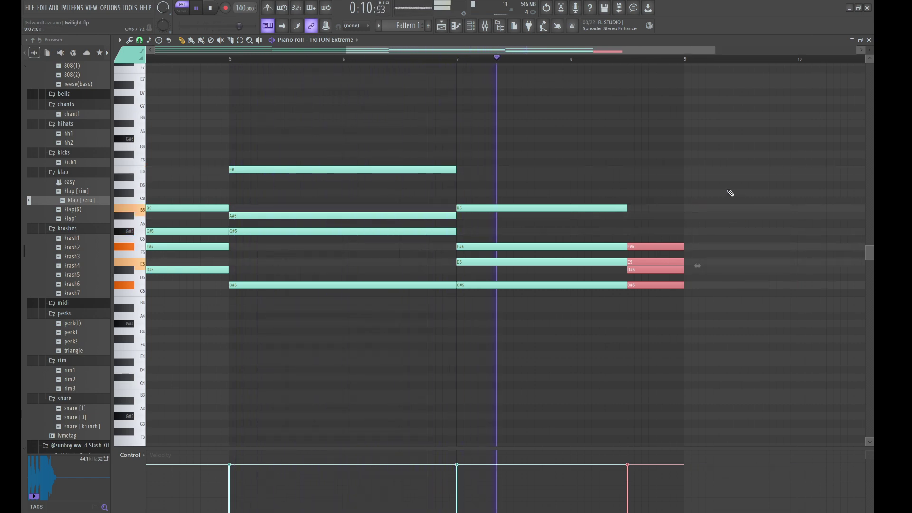
{"action": "key", "text": "ctrl+d"}
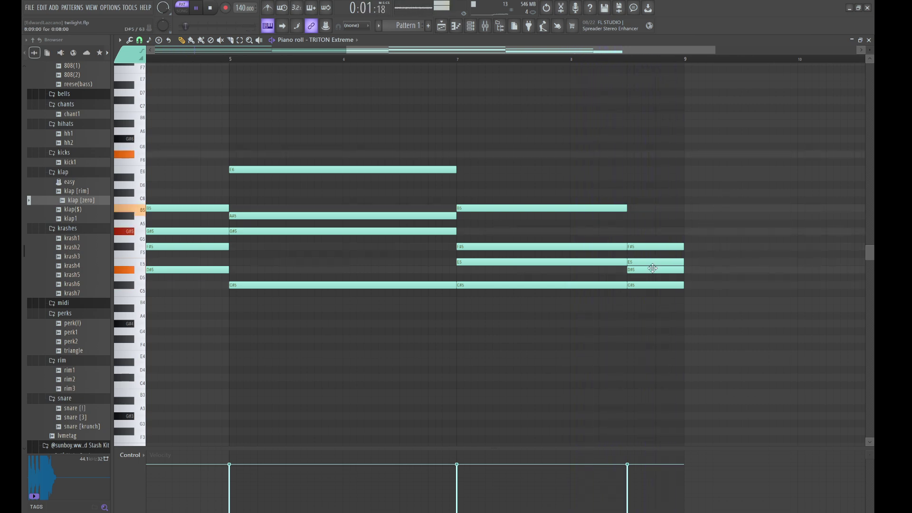
Raise the F#5 note of the last chord to A#5
{"action": "left_click", "coordinate": [639, 247]}
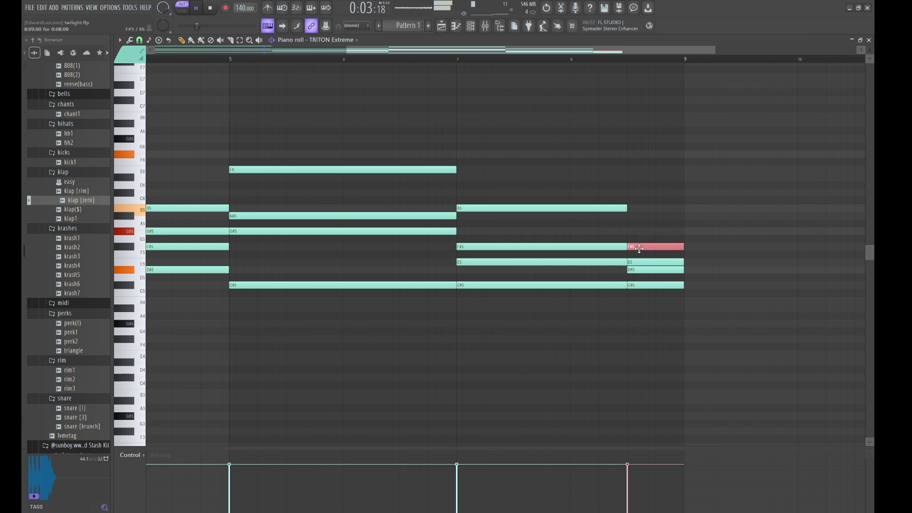
{"action": "key", "text": "Up"}
{"action": "key", "text": "Up"}
{"action": "key", "text": "Up"}
{"action": "key", "text": "Up"}
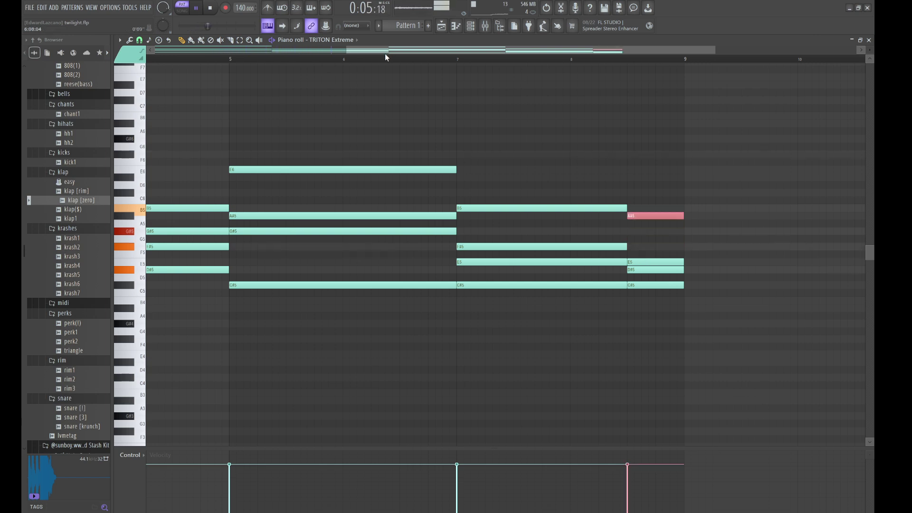
Copy the G#5, D#5, A#5, E5 and C#5 chord notes two octaves down as a bass note under each of the five chords
{"action": "left_click_drag", "start_coordinate": [348, 50], "coordinate": [162, 75]}
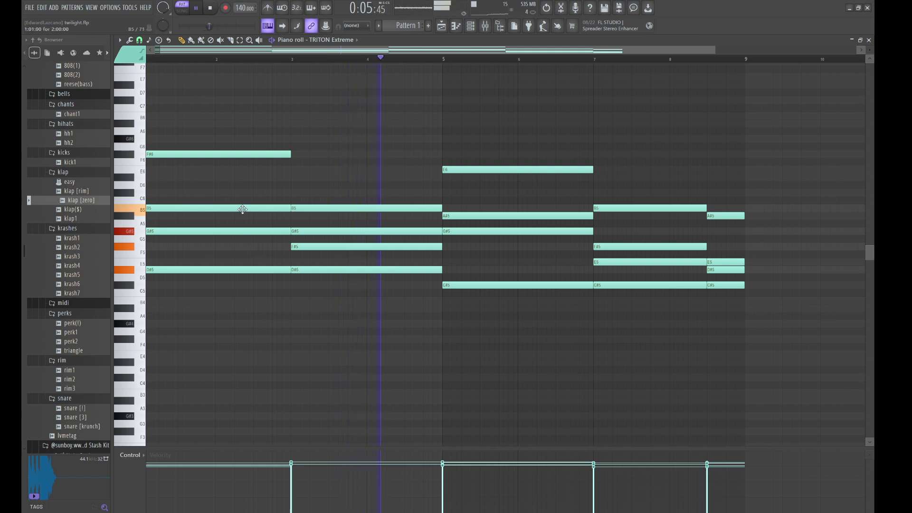
{"action": "left_click", "coordinate": [236, 230], "text": "ctrl+shift"}
{"action": "left_click", "coordinate": [310, 268], "text": "ctrl+shift"}
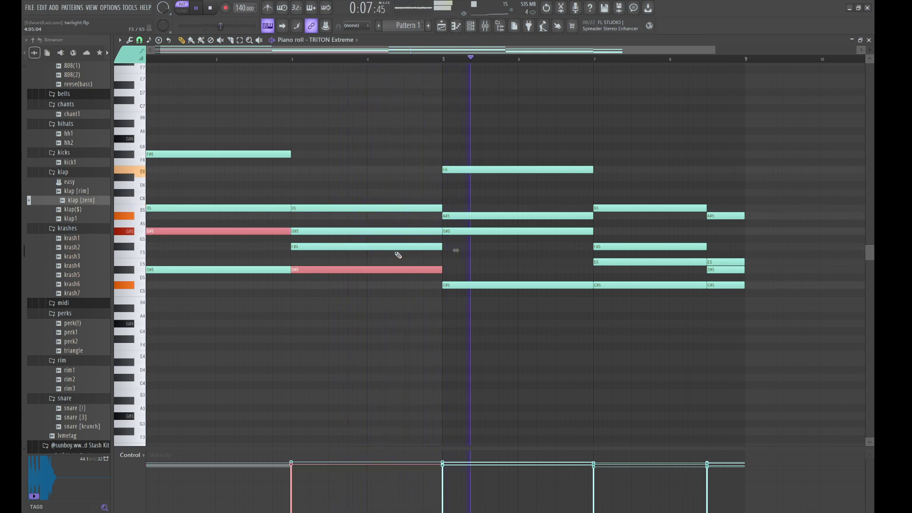
{"action": "left_click", "coordinate": [415, 271], "text": "ctrl+shift"}
{"action": "left_click", "coordinate": [397, 270], "text": "ctrl+shift"}
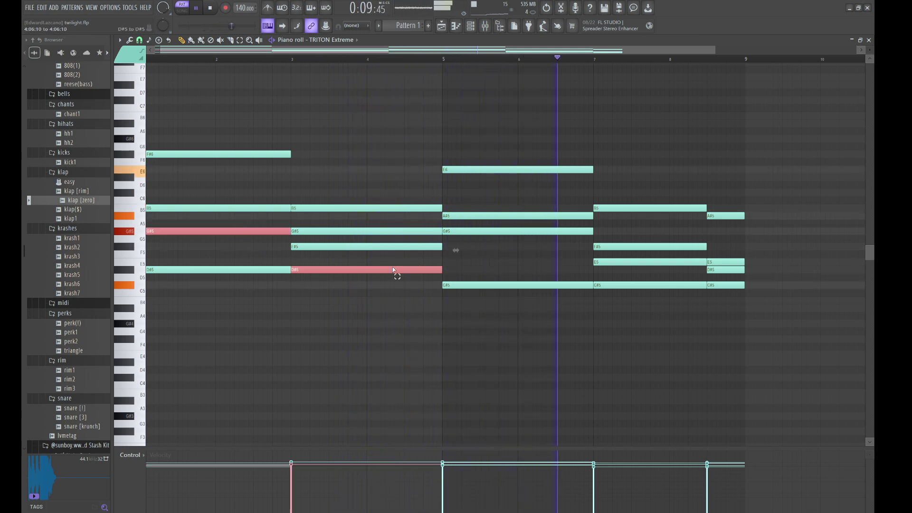
{"action": "left_click", "coordinate": [494, 216], "text": "ctrl"}
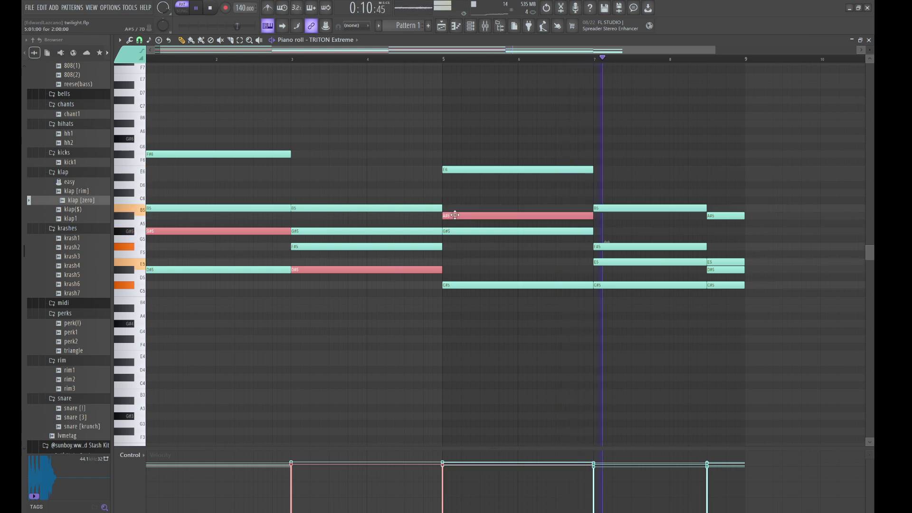
{"action": "left_click", "coordinate": [608, 260], "text": "ctrl"}
{"action": "left_click", "coordinate": [716, 284], "text": "ctrl"}
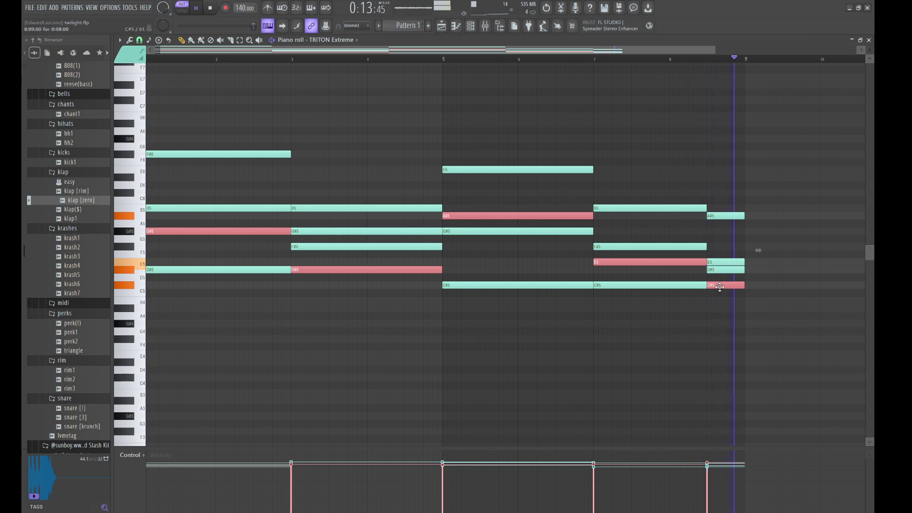
{"action": "key", "text": "ctrl+Down"}
{"action": "key", "text": "ctrl+Down"}
{"action": "scroll", "coordinate": [698, 326], "scroll_direction": "down", "scroll_amount": 1}
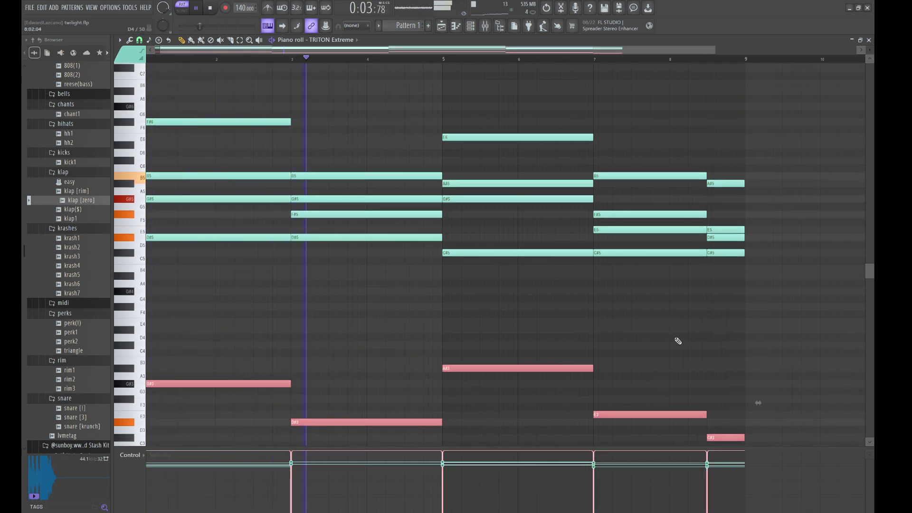
{"action": "key", "text": "ctrl+d"}
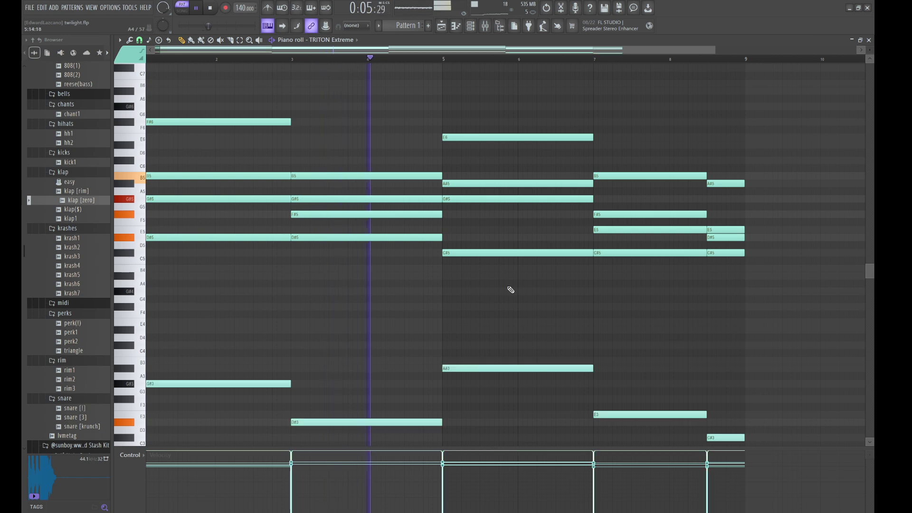
Paste a copy of the TRITON Extreme chord notes into the first Sampler channel and stop playback
{"action": "left_click", "coordinate": [472, 26]}
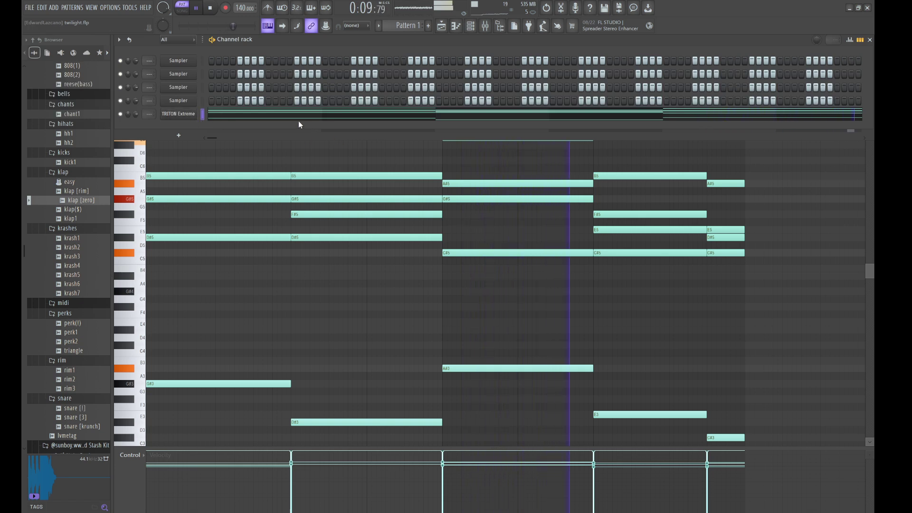
{"action": "left_click", "coordinate": [203, 61]}
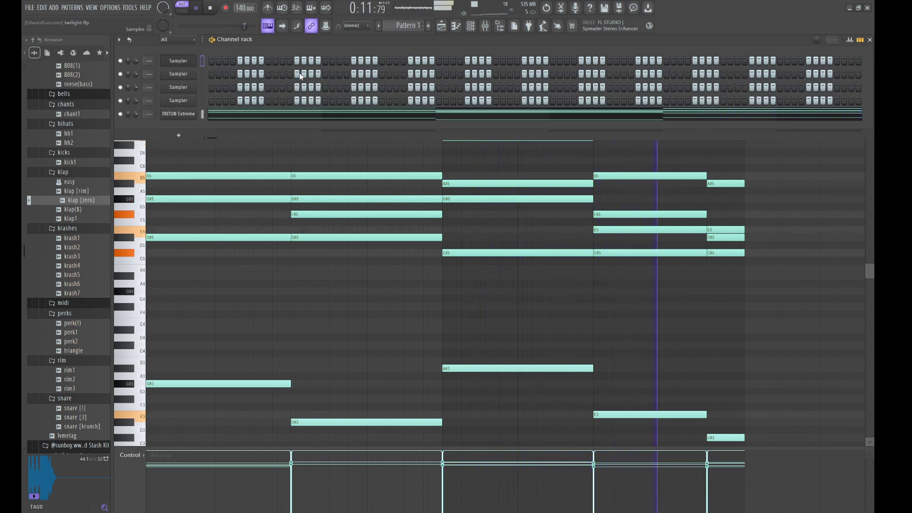
{"action": "key", "text": "ctrl+v"}
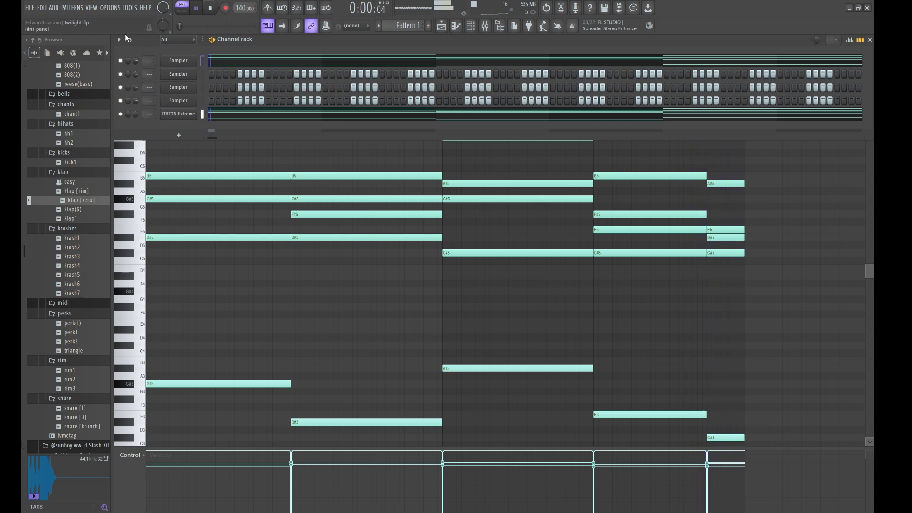
{"action": "key", "text": "space"}
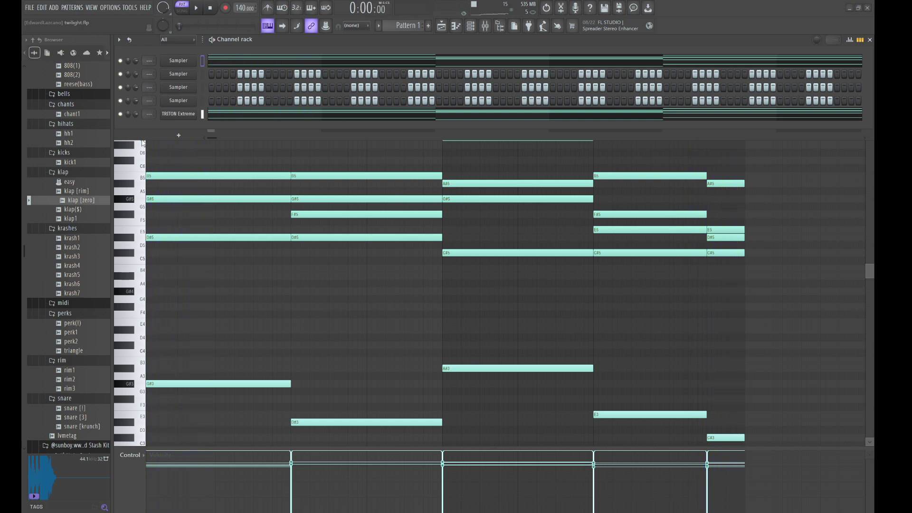
Place Pattern 1 on playlist Track 7 and its rendered audio clip on Track 1, both starting at bar 1
{"action": "left_click", "coordinate": [176, 143]}
{"action": "left_click", "coordinate": [441, 26]}
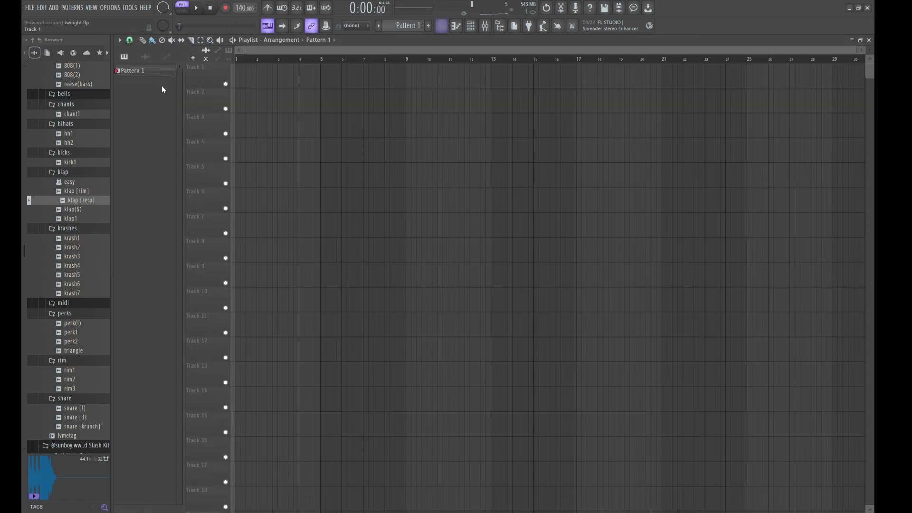
{"action": "left_click_drag", "start_coordinate": [143, 73], "coordinate": [262, 244]}
{"action": "left_click_drag", "start_coordinate": [156, 70], "coordinate": [285, 77]}
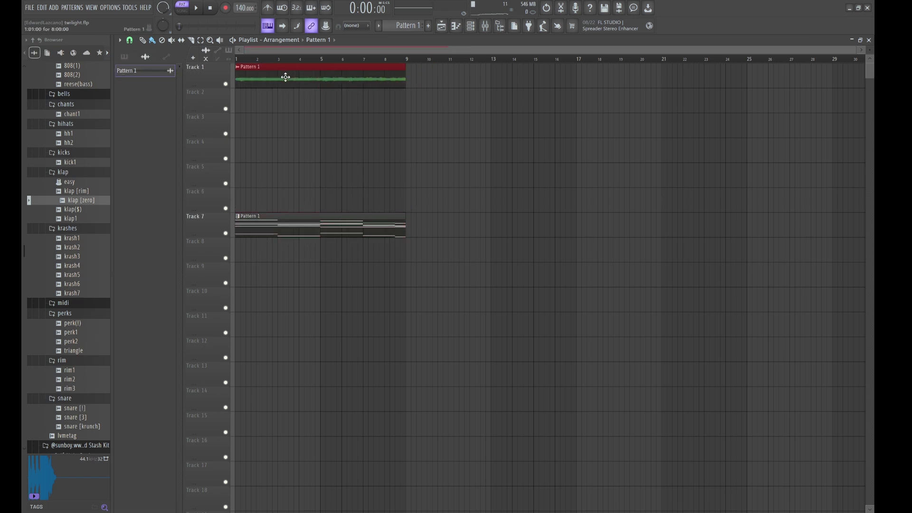
{"action": "double_click", "coordinate": [300, 77]}
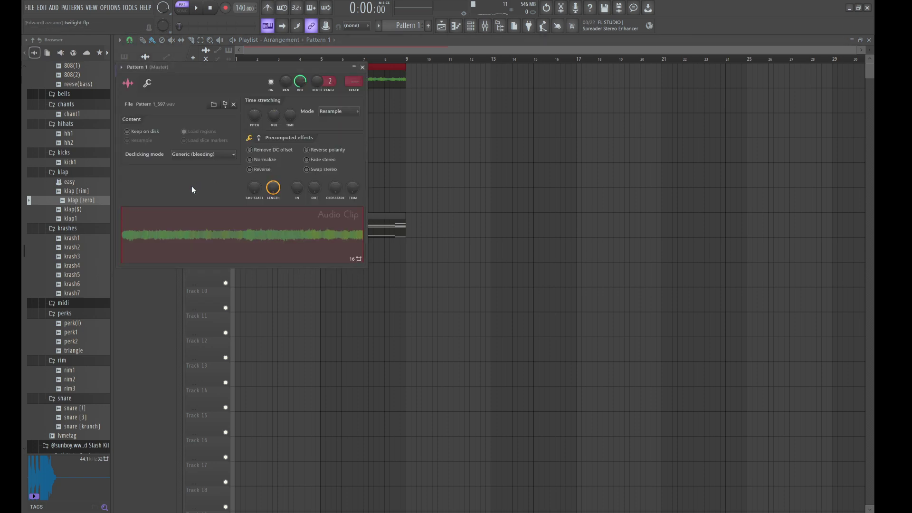
{"action": "key", "text": "Escape"}
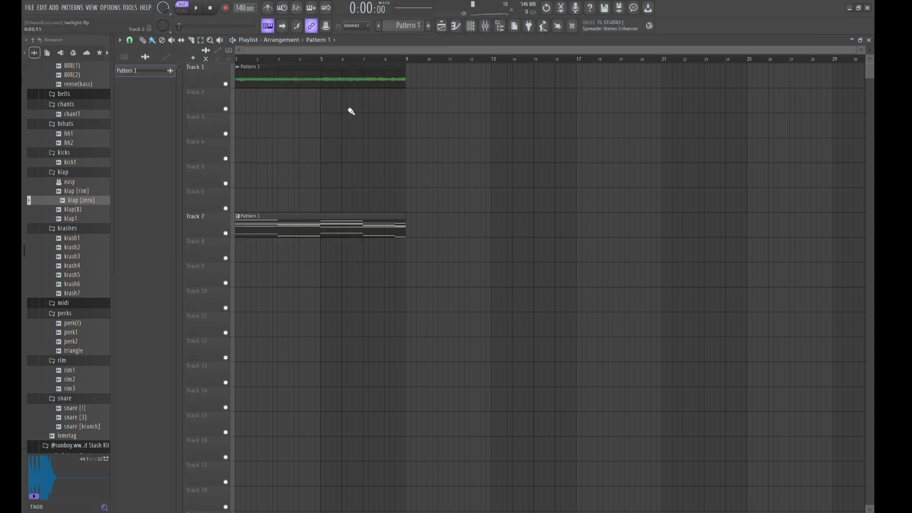
Switch playback to song mode, show all channels and cut the notes from the TRITON Extreme channel
{"action": "left_click", "coordinate": [185, 13]}
{"action": "left_click", "coordinate": [470, 26]}
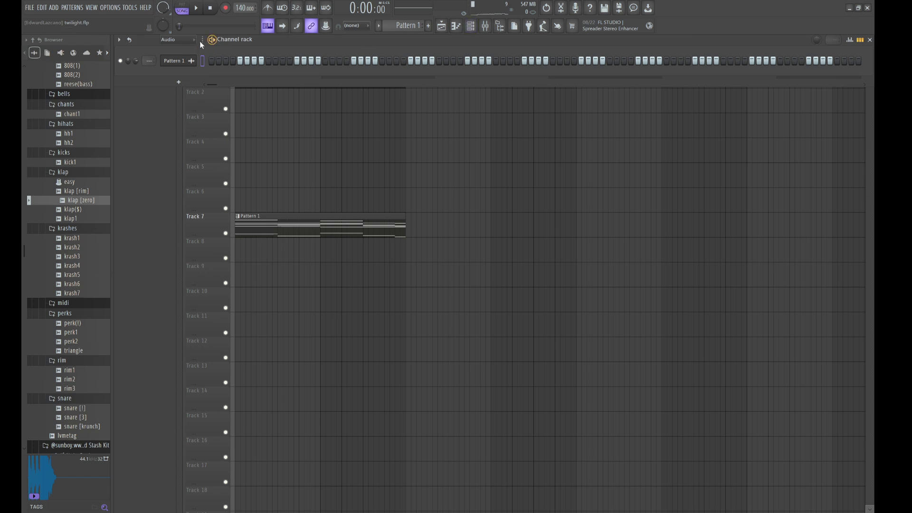
{"action": "left_click", "coordinate": [168, 47]}
{"action": "key", "text": "ctrl+x"}
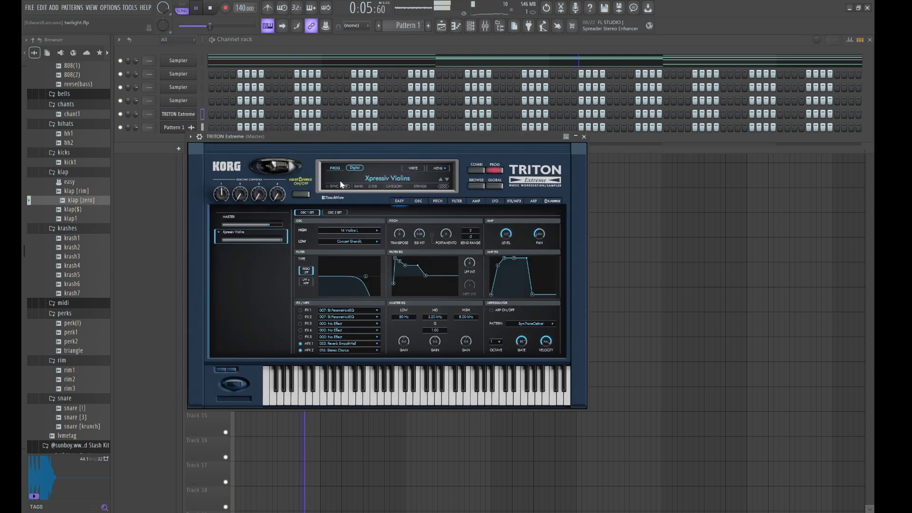
Load the Flute Duo program from the Wood/Reed category in TRITON Extreme
{"action": "left_click", "coordinate": [380, 177]}
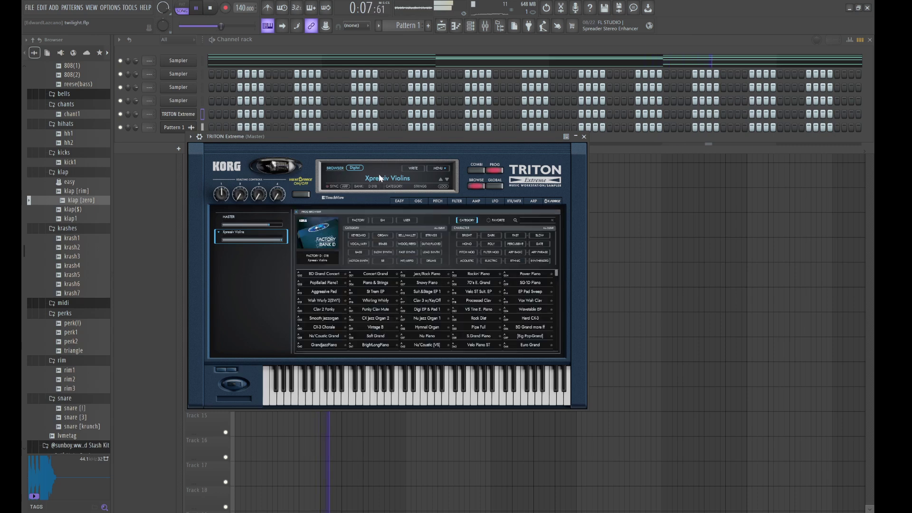
{"action": "left_click", "coordinate": [411, 245]}
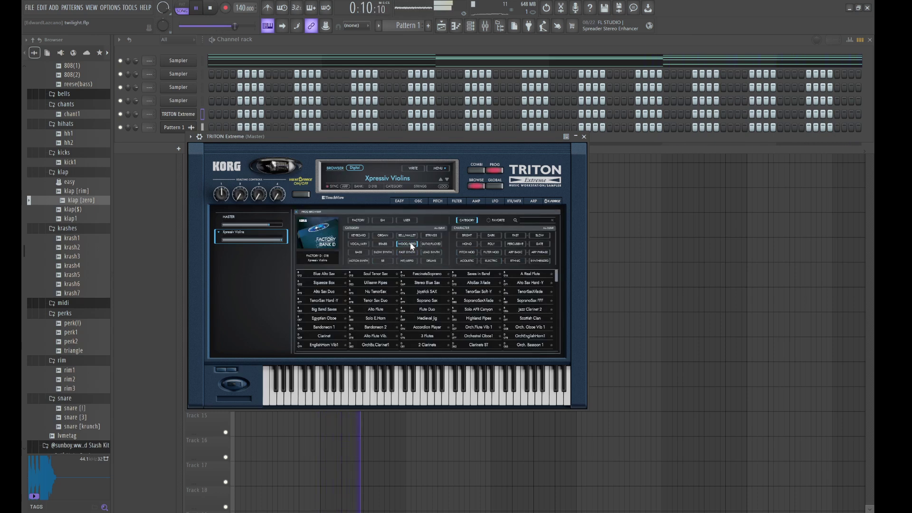
{"action": "left_click", "coordinate": [425, 310]}
{"action": "left_click", "coordinate": [312, 41]}
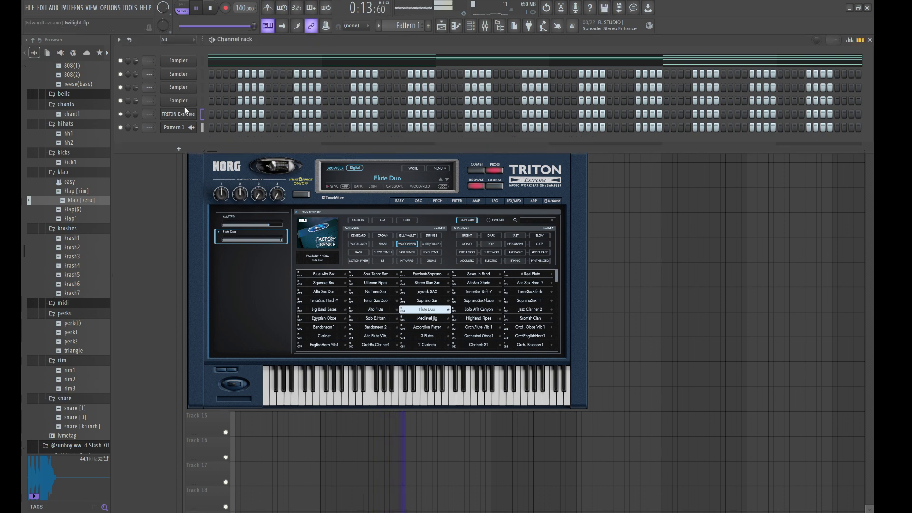
Draw a phrase of half-bar notes A#5, A#5 and B5 over the first two bars and duplicate it at bar 3
{"action": "left_click", "coordinate": [215, 113]}
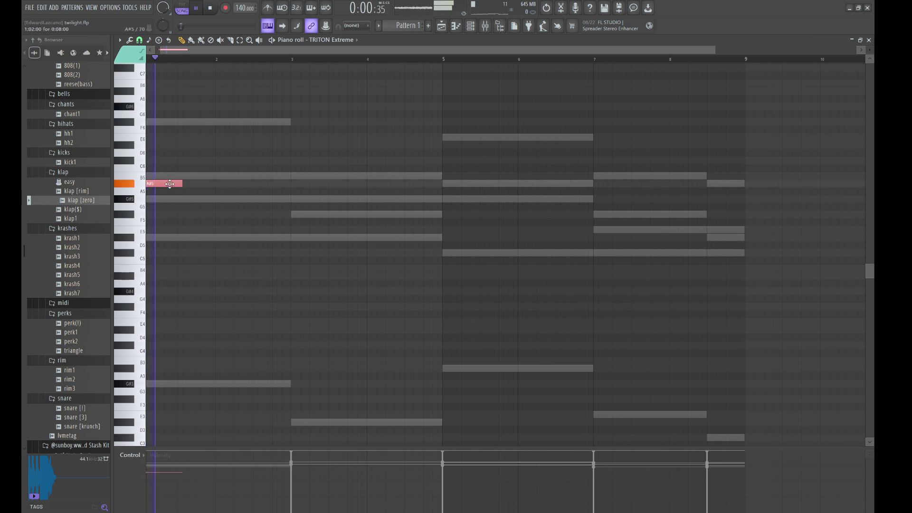
{"action": "key", "text": "space"}
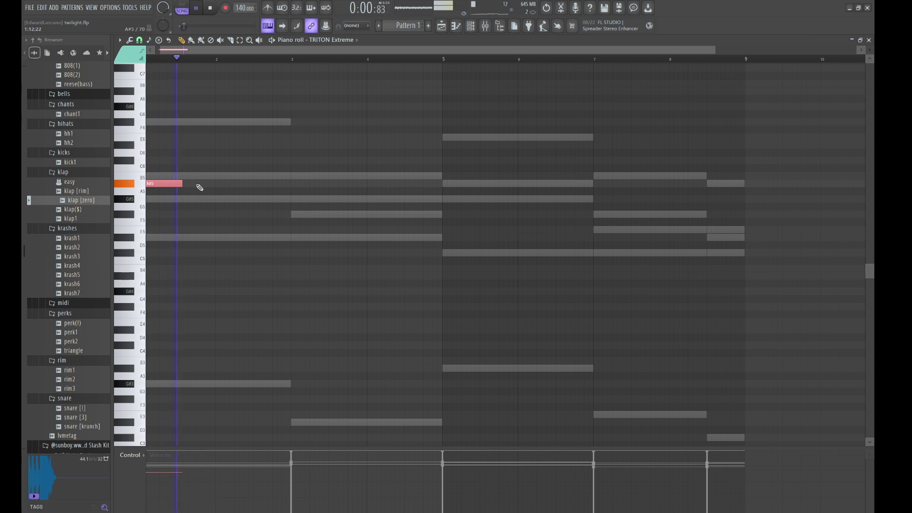
{"action": "left_click", "coordinate": [198, 183]}
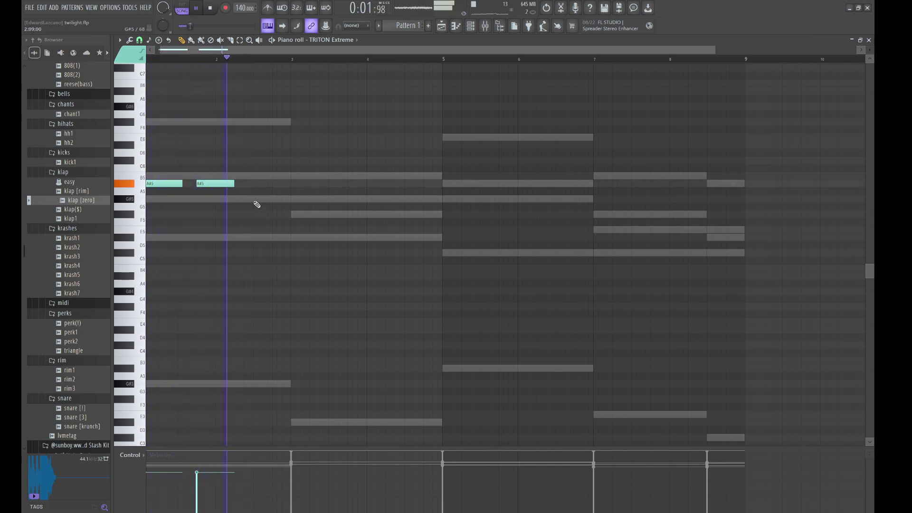
{"action": "left_click", "coordinate": [255, 199]}
{"action": "left_click_drag", "start_coordinate": [267, 200], "coordinate": [265, 176]}
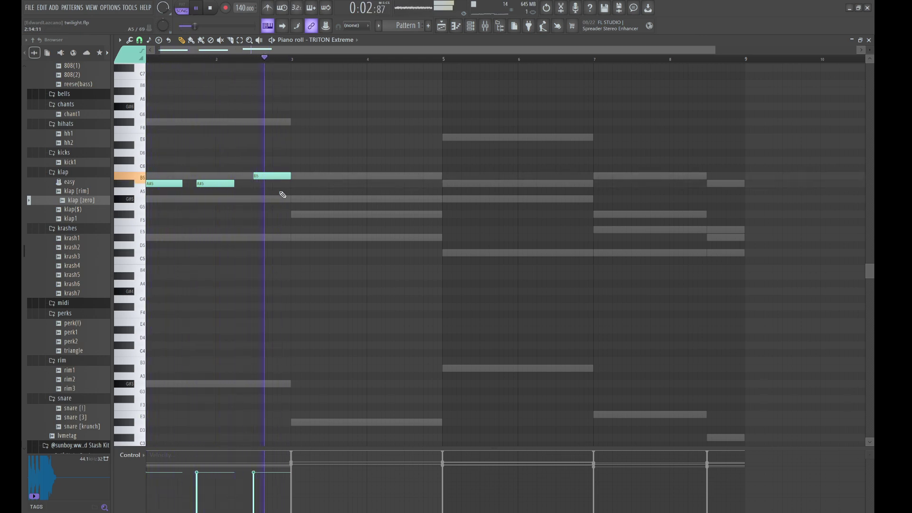
{"action": "key", "text": "ctrl+b"}
{"action": "key", "text": "ctrl+d"}
Try the closing B5 note of the repeated phrase at C#6
{"action": "left_click_drag", "start_coordinate": [451, 212], "coordinate": [413, 136]}
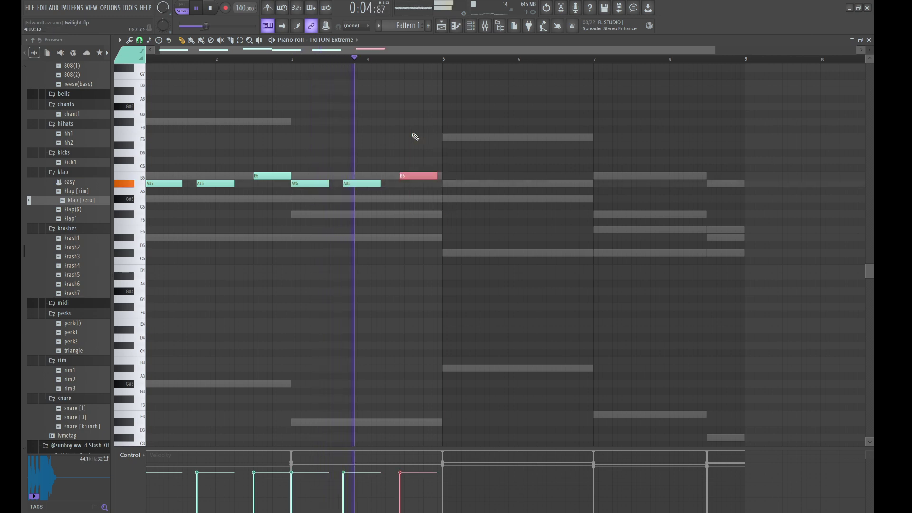
{"action": "key", "text": "shift+Up"}
{"action": "key", "text": "shift+Up"}
{"action": "key", "text": "ctrl+d"}
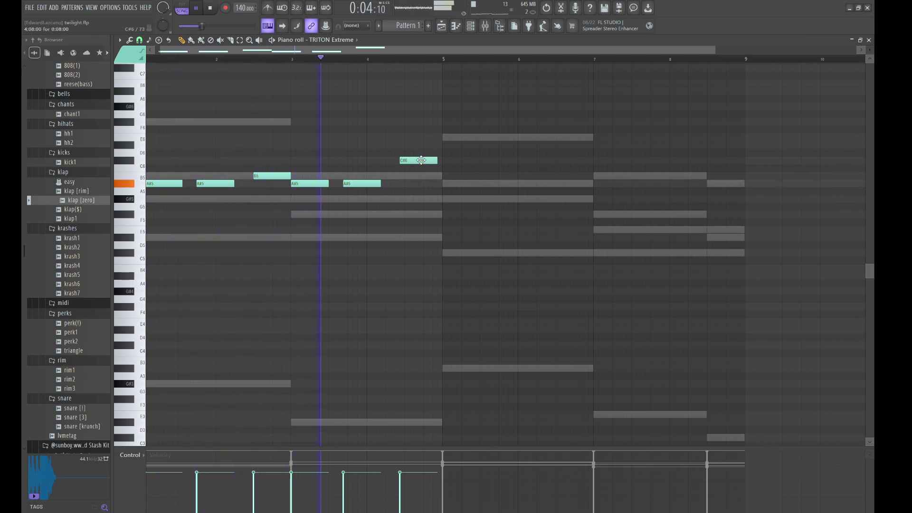
{"action": "left_click_drag", "start_coordinate": [420, 162], "coordinate": [425, 176]}
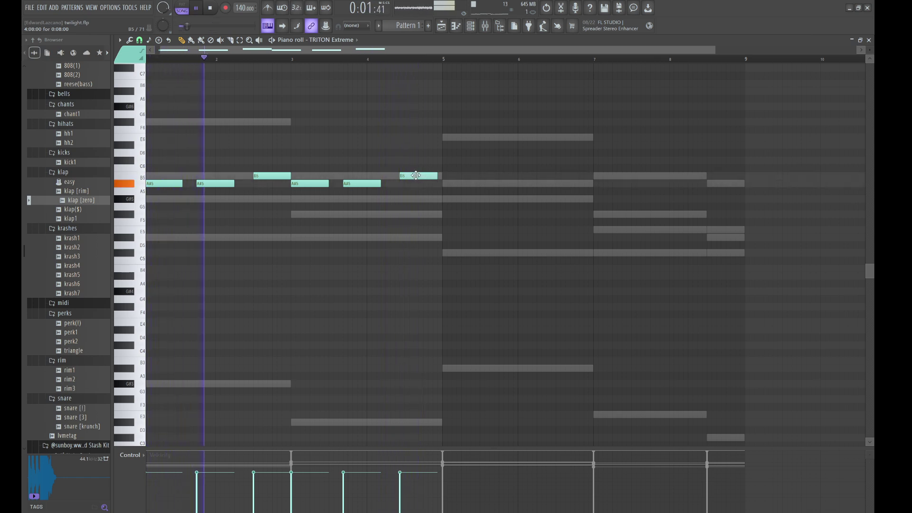
Replace the closing B5 note in bar 4 with quarter-bar C#6 and B5 notes that end at bar 5
{"action": "mouse_move", "coordinate": [423, 176]}
{"action": "left_mouse_down"}
{"action": "mouse_move", "coordinate": [438, 160]}
{"action": "mouse_move", "coordinate": [411, 177]}
{"action": "left_mouse_up"}
{"action": "left_click", "coordinate": [414, 161]}
{"action": "key", "text": "space"}
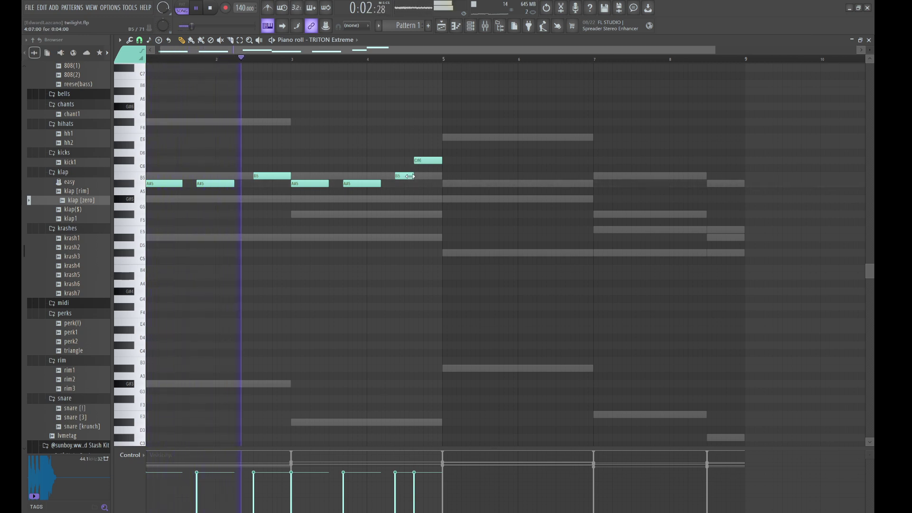
{"action": "mouse_move", "coordinate": [407, 177]}
{"action": "left_mouse_down"}
{"action": "mouse_move", "coordinate": [407, 159]}
{"action": "mouse_move", "coordinate": [422, 176]}
{"action": "left_mouse_up"}
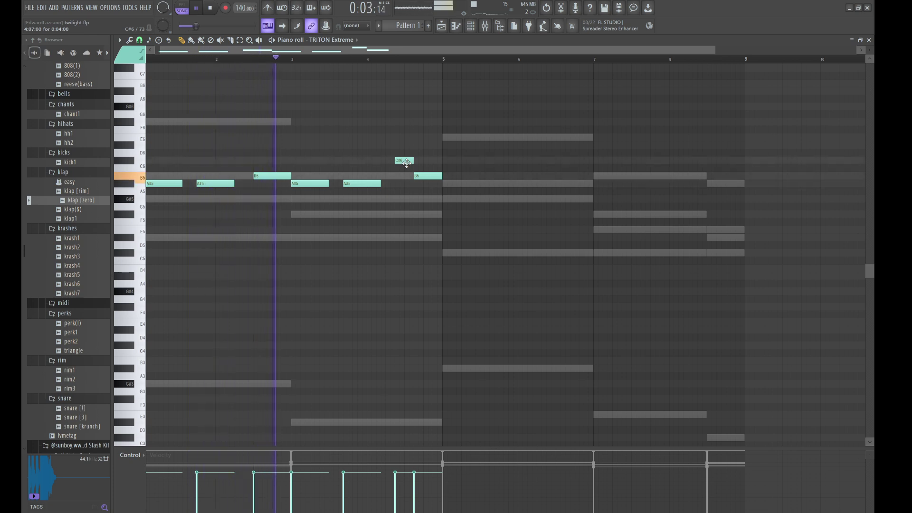
{"action": "left_click_drag", "start_coordinate": [407, 163], "coordinate": [431, 173]}
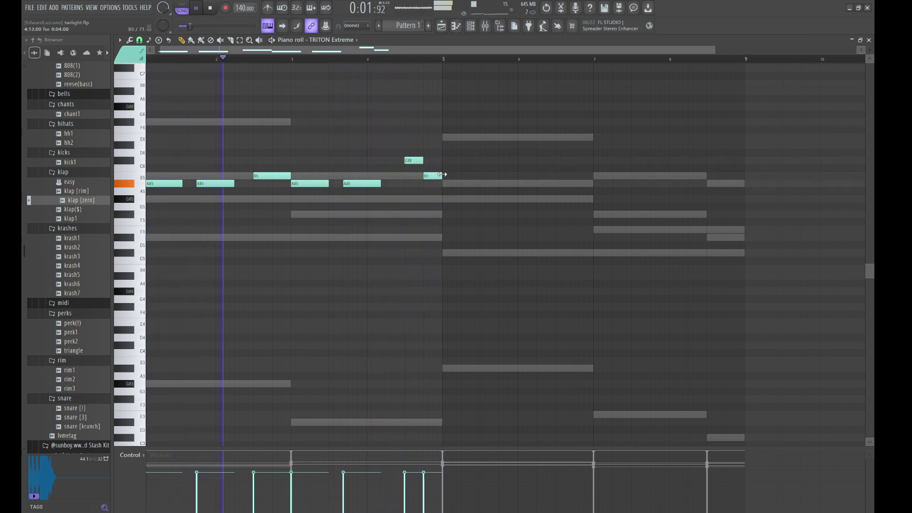
Duplicate the four-bar flute melody at bar 5 and lower the four A#5 notes of the copy to F#5
{"action": "key", "text": "ctrl+b"}
{"action": "left_click_drag", "start_coordinate": [674, 203], "coordinate": [442, 179]}
{"action": "key", "text": "shift+Down"}
{"action": "key", "text": "shift+Down"}
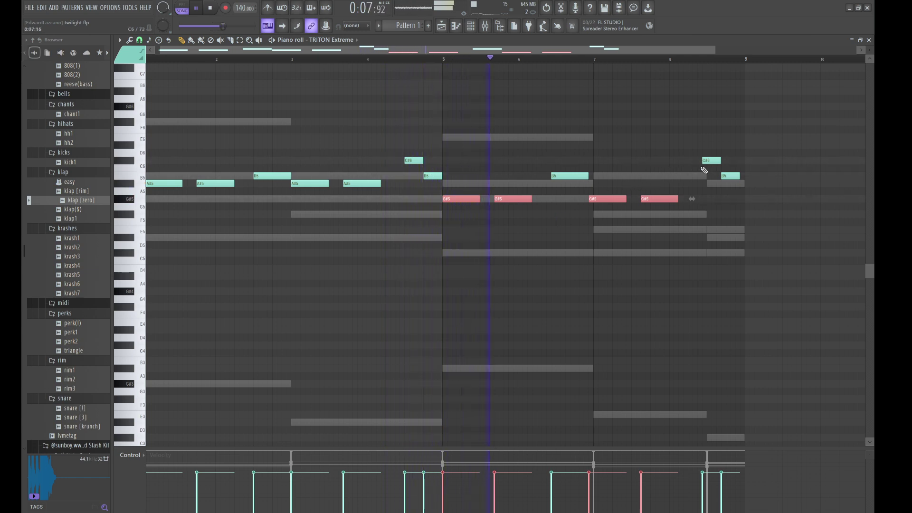
{"action": "key", "text": "shift+Down"}
{"action": "key", "text": "shift+Down"}
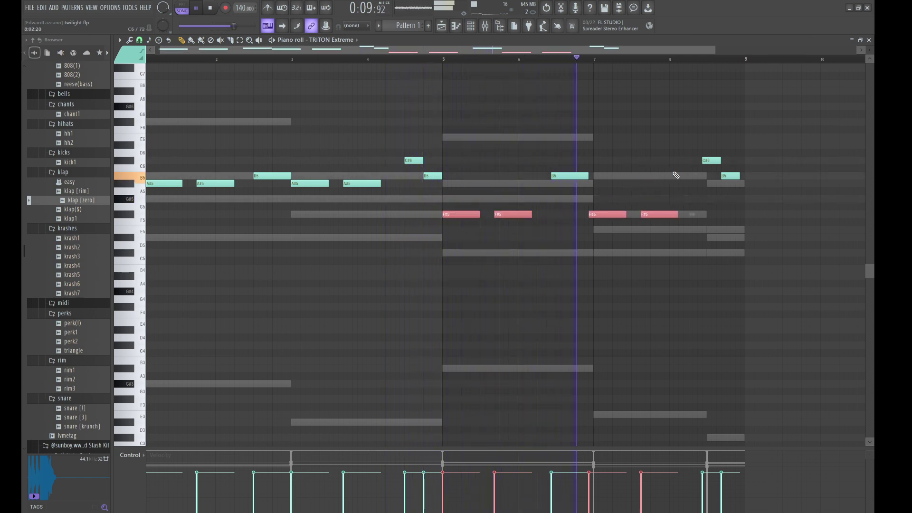
{"action": "key", "text": "shift+Right"}
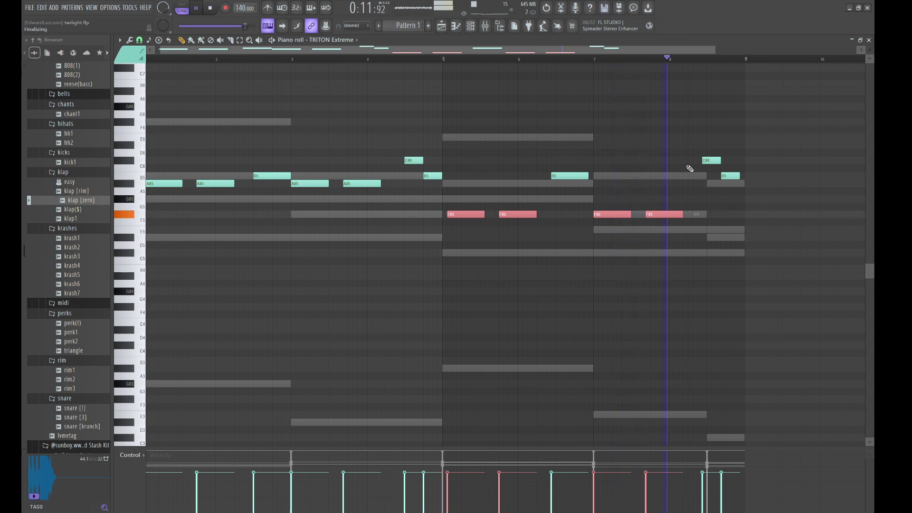
{"action": "key", "text": "shift+Left"}
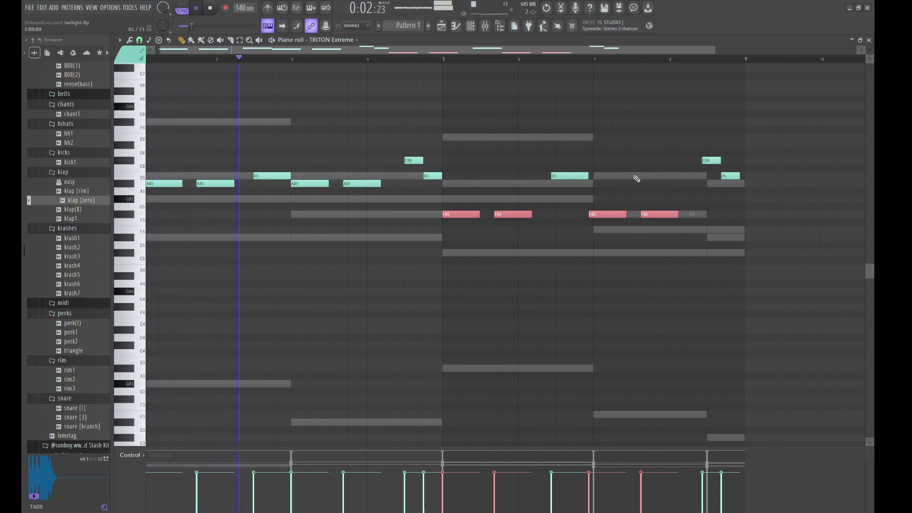
{"action": "key", "text": "ctrl+d"}
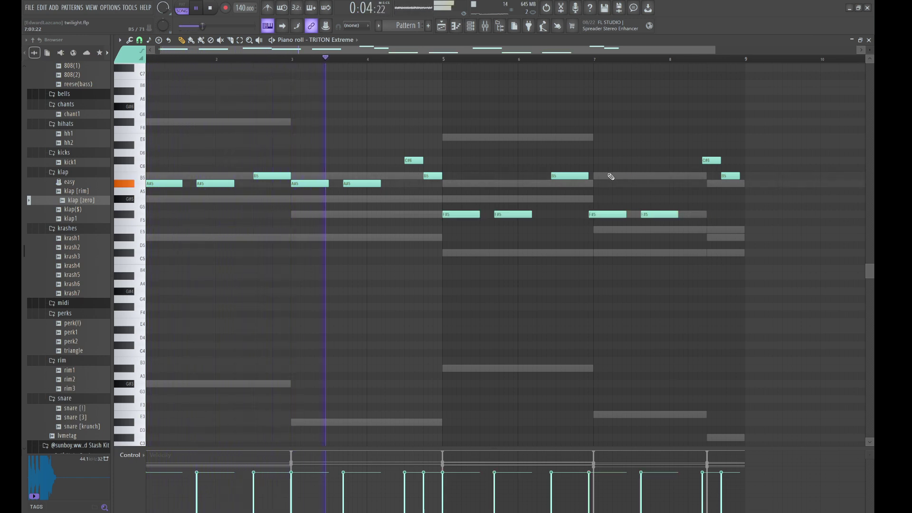
Shift bar 6's B5 note to end at bar 7, and rework bar 8's close into back-to-back C#6 and G#5 notes ending at bar 9
{"action": "left_click_drag", "start_coordinate": [566, 172], "coordinate": [572, 173]}
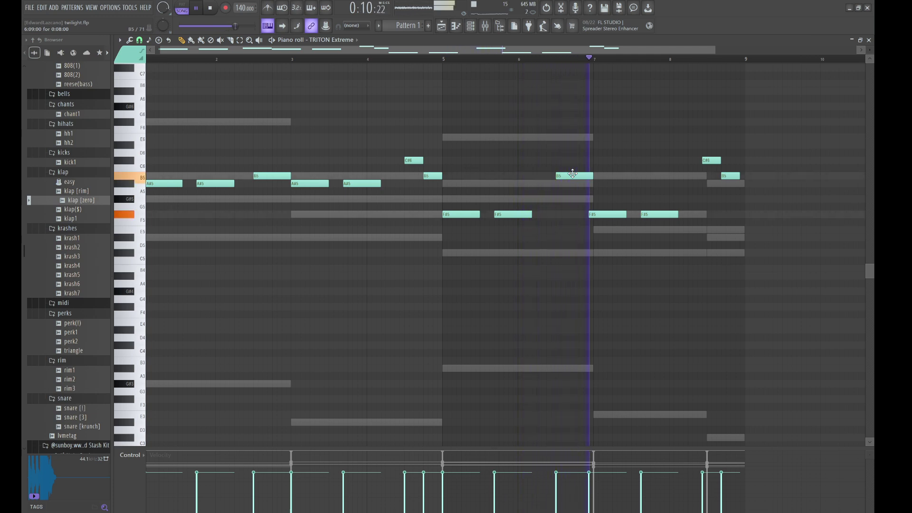
{"action": "left_click_drag", "start_coordinate": [723, 174], "coordinate": [724, 196]}
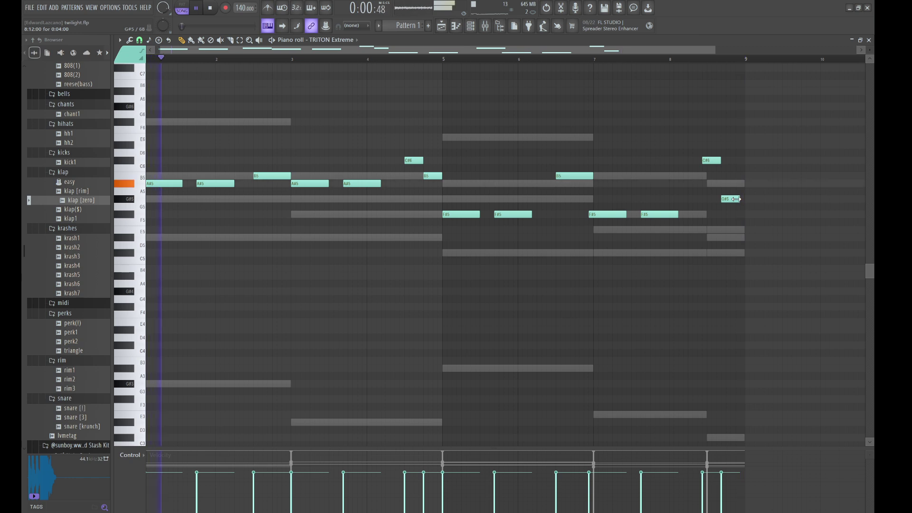
{"action": "left_click_drag", "start_coordinate": [734, 199], "coordinate": [736, 199]}
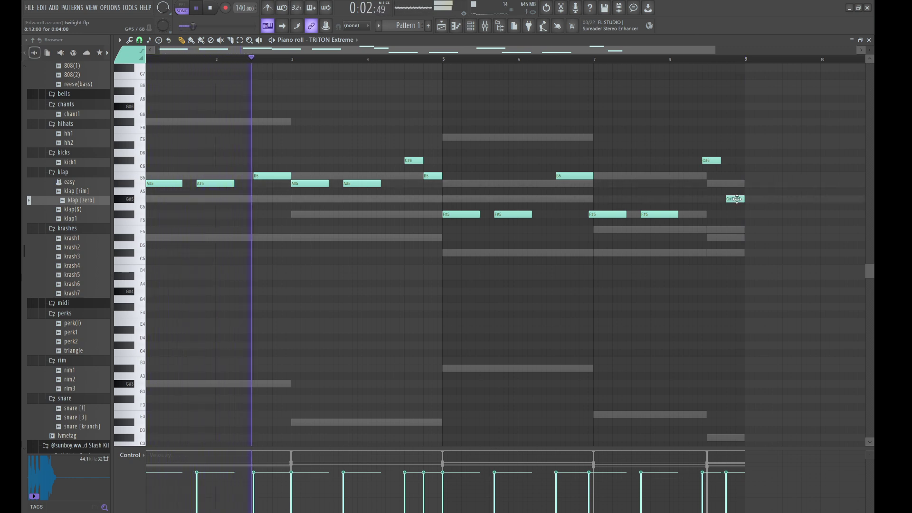
{"action": "left_click_drag", "start_coordinate": [710, 163], "coordinate": [714, 162]}
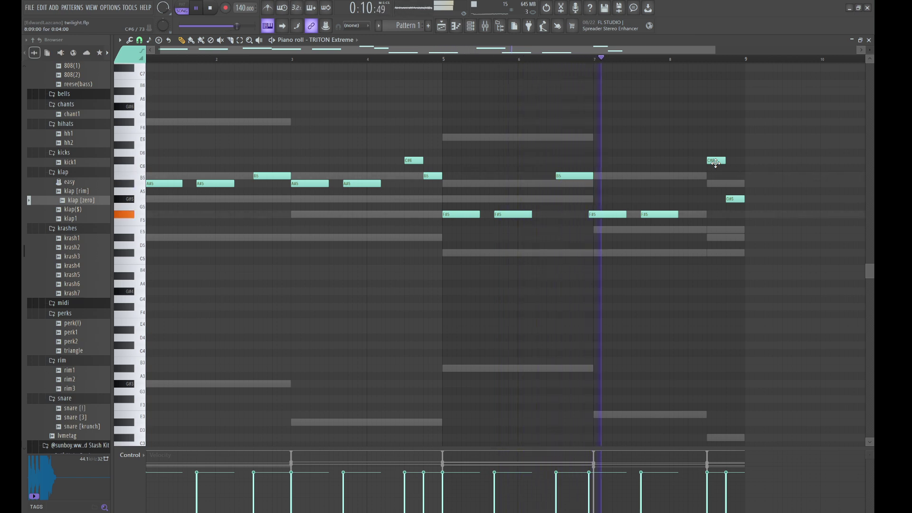
Move the third F#5 note to the start of bar 7 and start the second F#5 notes of bars 5 and 7 three quarters into their bars
{"action": "left_click_drag", "start_coordinate": [602, 214], "coordinate": [607, 216]}
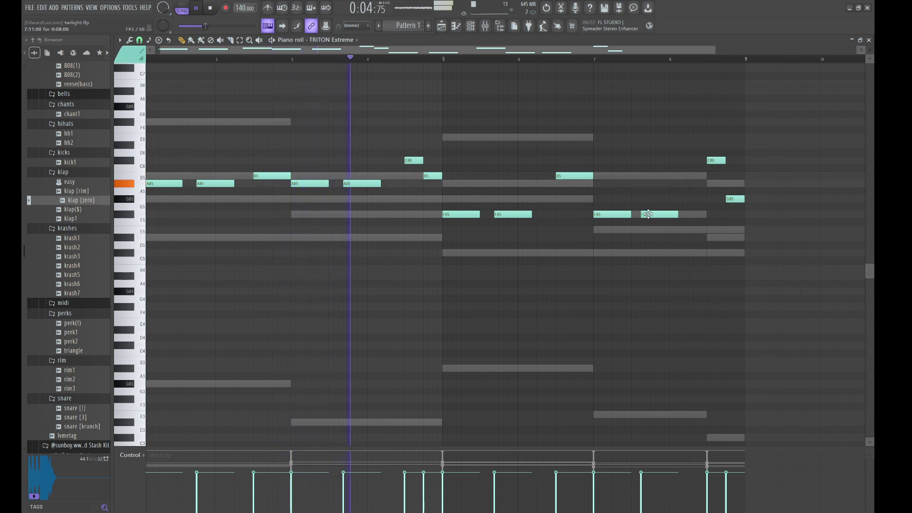
{"action": "left_click_drag", "start_coordinate": [648, 214], "coordinate": [659, 215]}
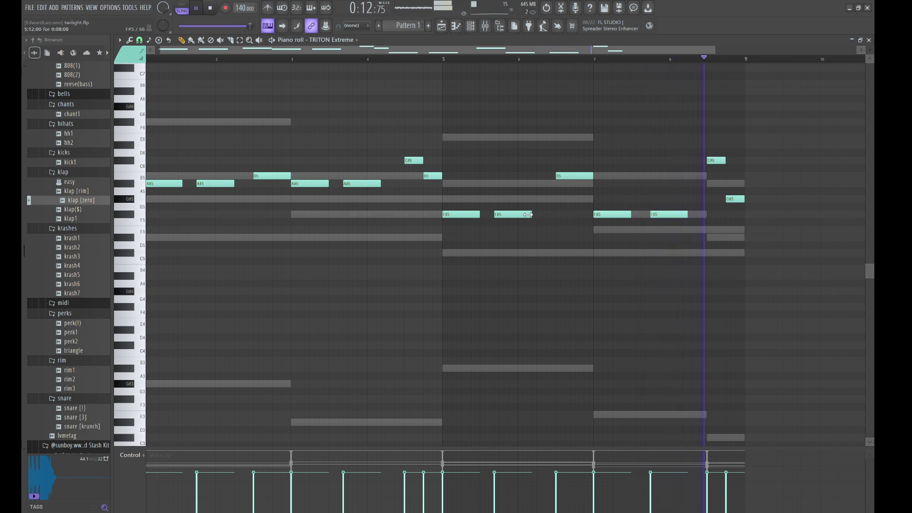
{"action": "left_click_drag", "start_coordinate": [513, 216], "coordinate": [512, 216]}
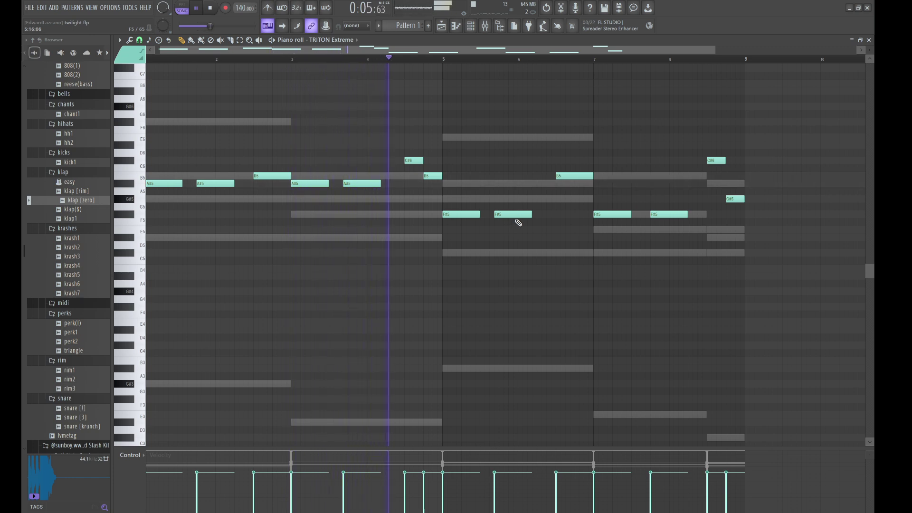
{"action": "left_click_drag", "start_coordinate": [529, 217], "coordinate": [531, 217]}
{"action": "left_click", "coordinate": [533, 222]}
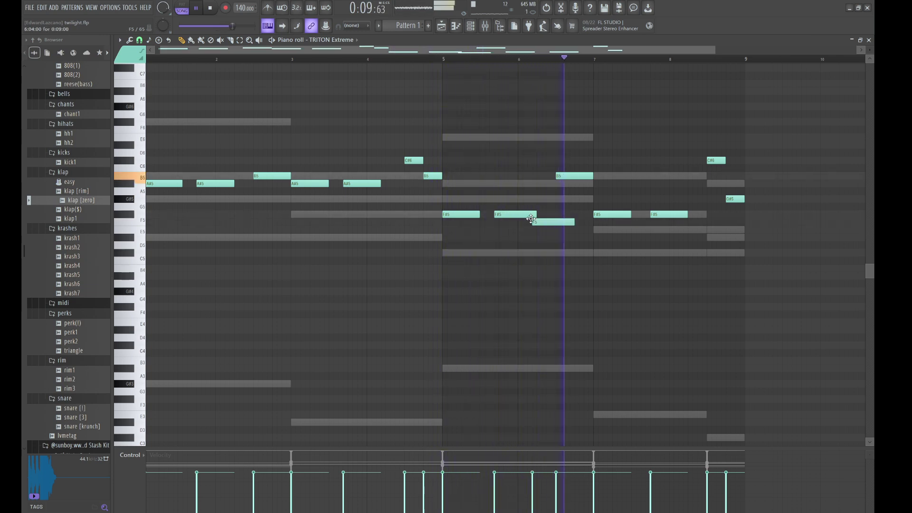
{"action": "right_click", "coordinate": [546, 221]}
{"action": "left_click_drag", "start_coordinate": [521, 214], "coordinate": [525, 213]}
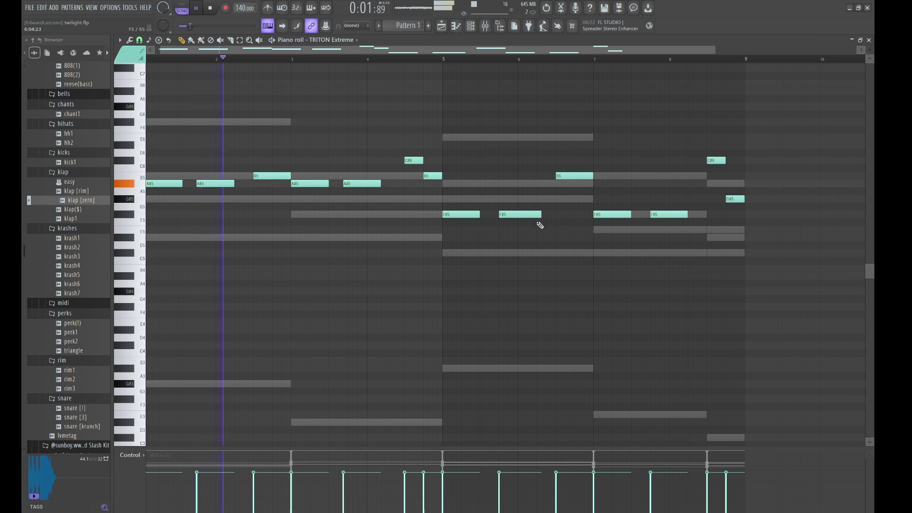
{"action": "left_click_drag", "start_coordinate": [538, 215], "coordinate": [534, 217]}
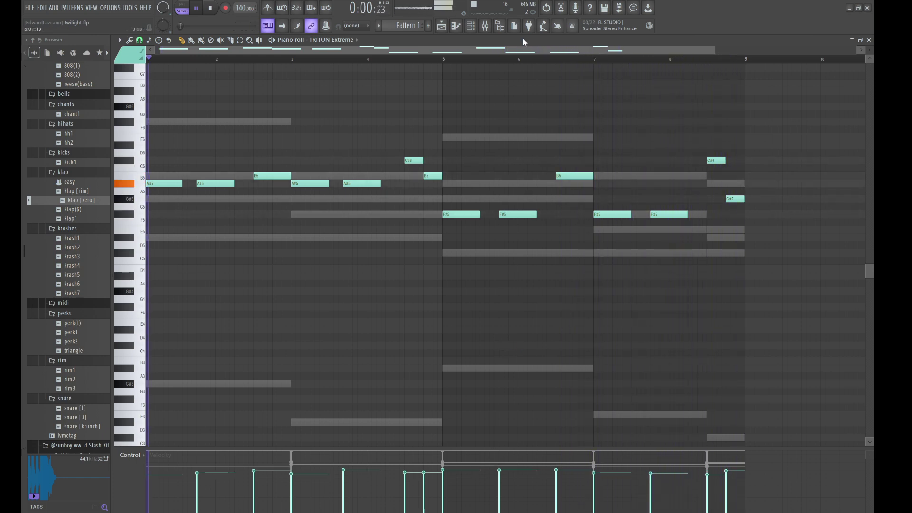
Copy the finished flute melody from the TRITON Extreme channel into the second Sampler channel and stop playback
{"action": "left_click", "coordinate": [470, 26]}
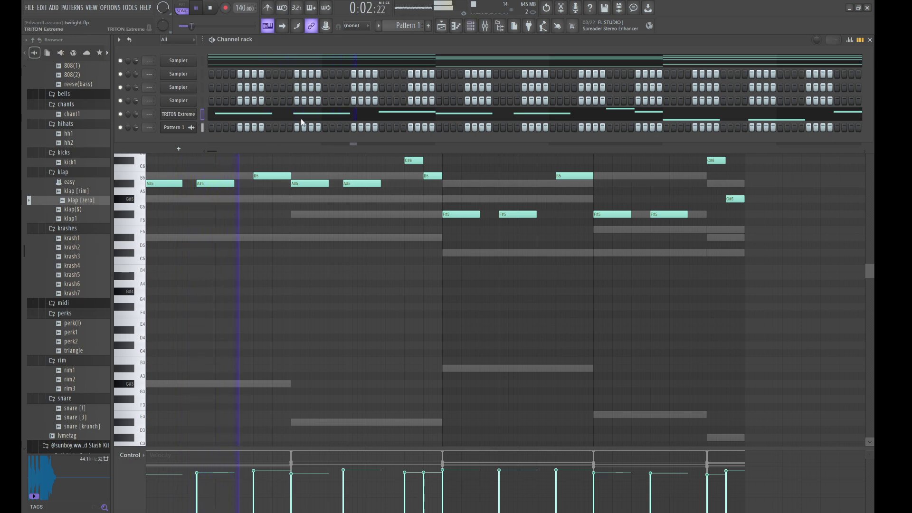
{"action": "left_click", "coordinate": [184, 74]}
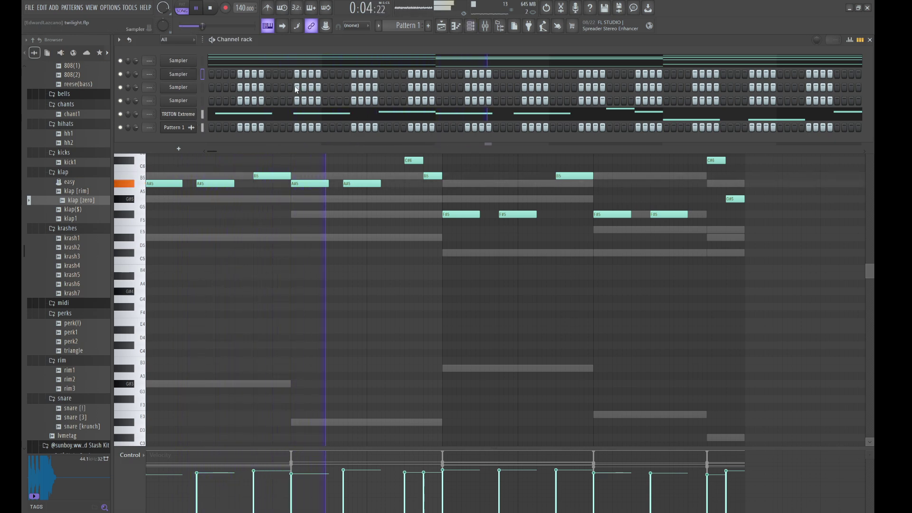
{"action": "key", "text": "ctrl+v"}
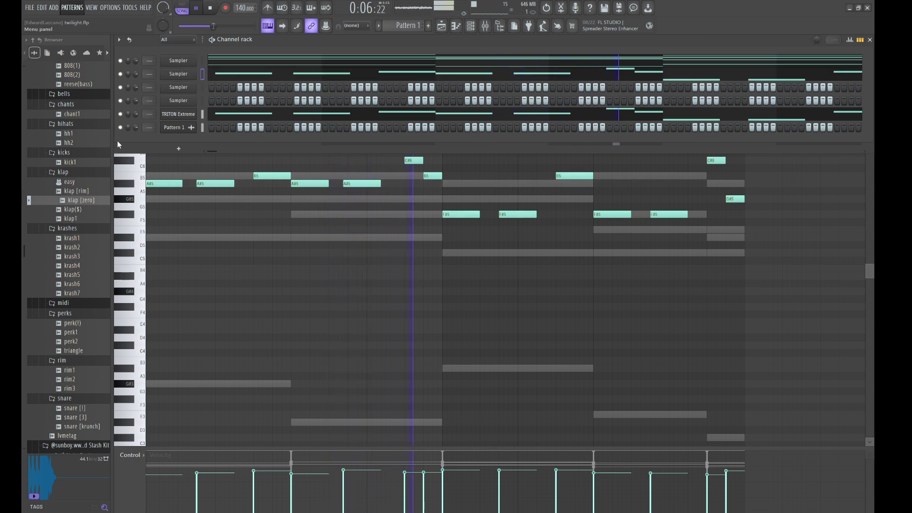
{"action": "key", "text": "space"}
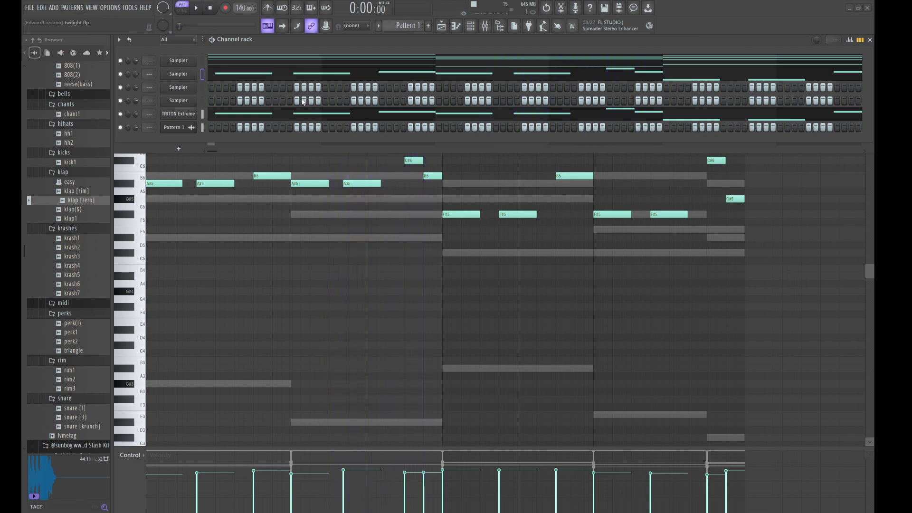
Place the rendered audio clip Pattern 1 #2 on Track 2 at bar 1 of the playlist and check its sampler settings
{"action": "left_click", "coordinate": [441, 26]}
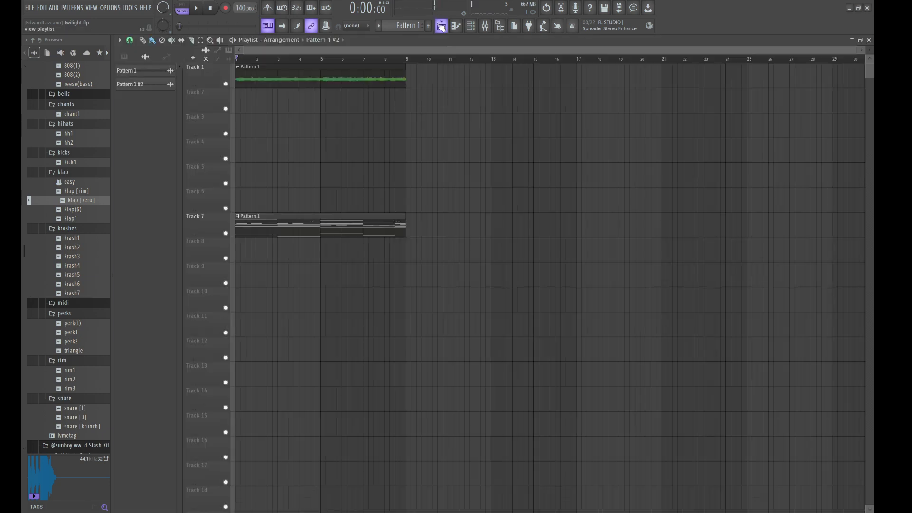
{"action": "left_click_drag", "start_coordinate": [221, 108], "coordinate": [246, 98]}
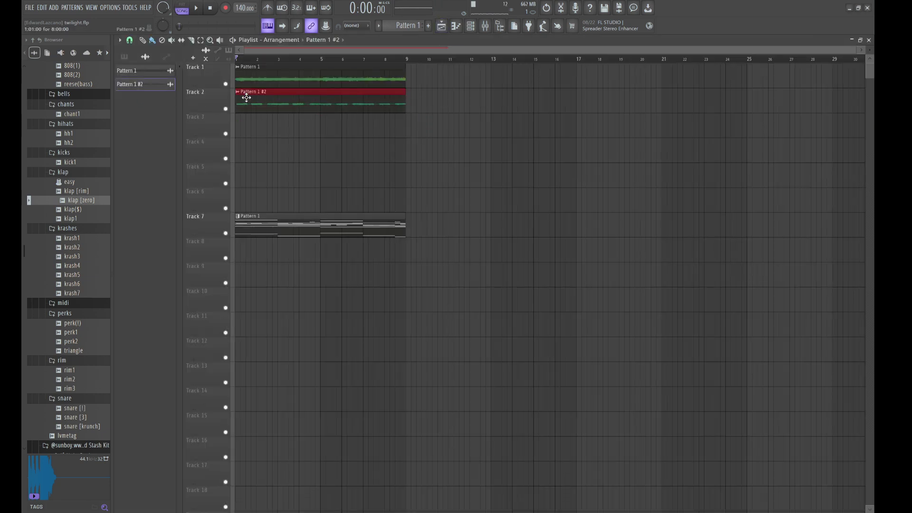
{"action": "double_click", "coordinate": [264, 101]}
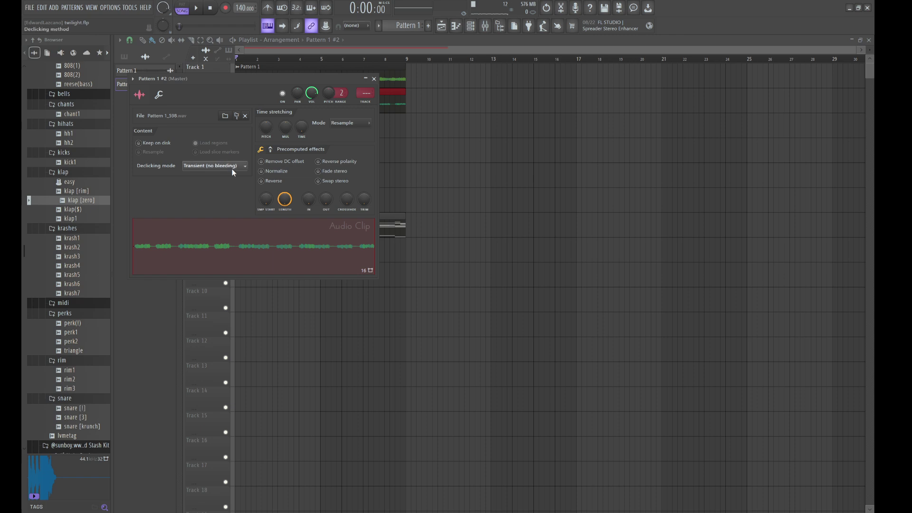
{"action": "key", "text": "Escape"}
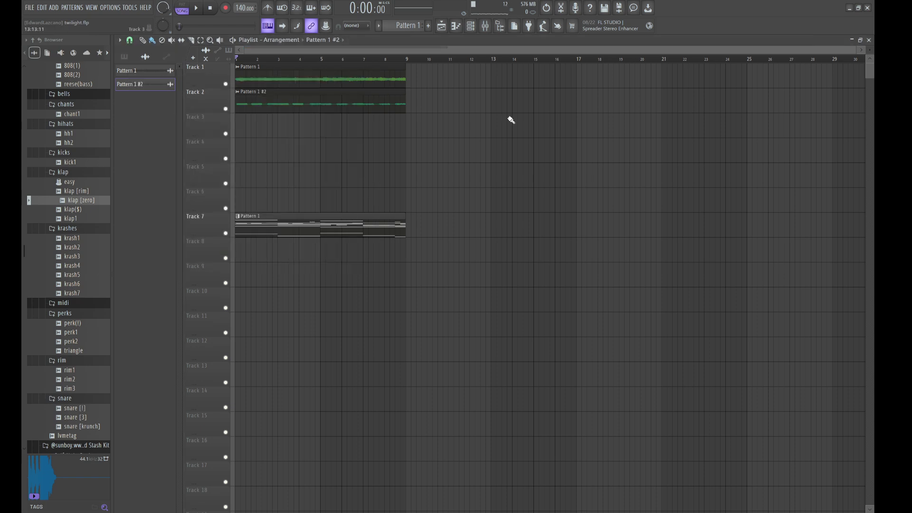
Show all channels in the channel rack and cut the flute notes from the TRITON Extreme channel
{"action": "left_click", "coordinate": [470, 27]}
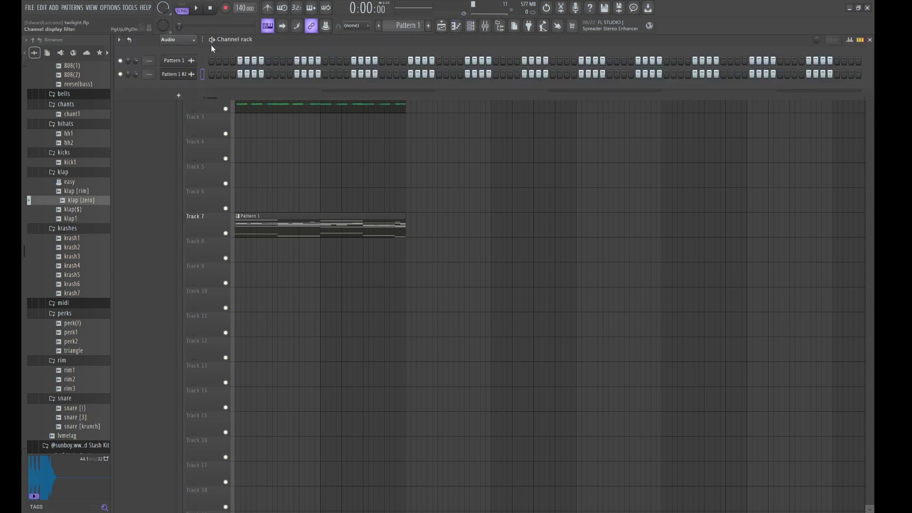
{"action": "left_click", "coordinate": [169, 50]}
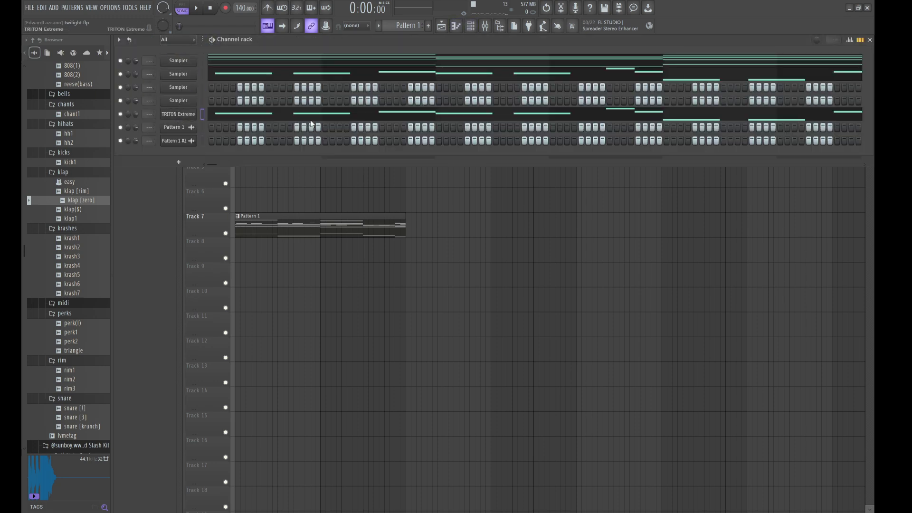
{"action": "key", "text": "ctrl+x"}
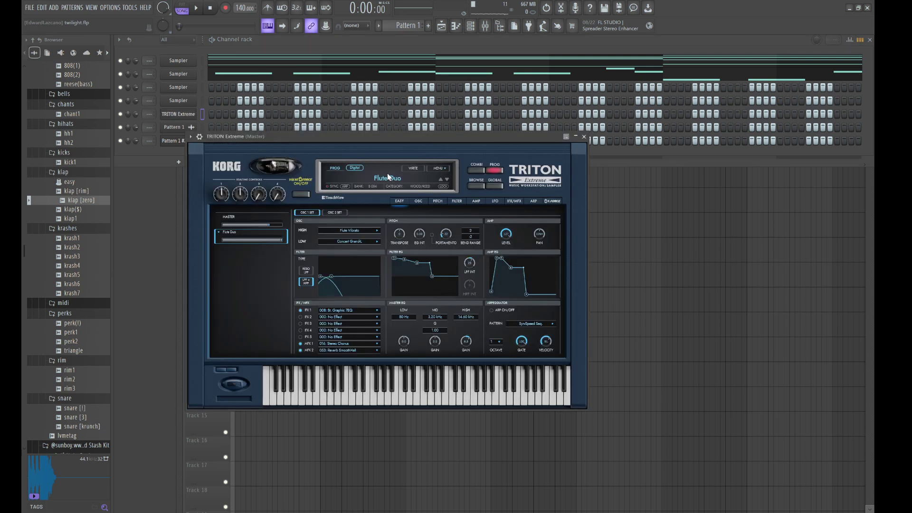
Browse TRITON Extreme's string and brass programs and load the French Horns preset
{"action": "left_click", "coordinate": [393, 183]}
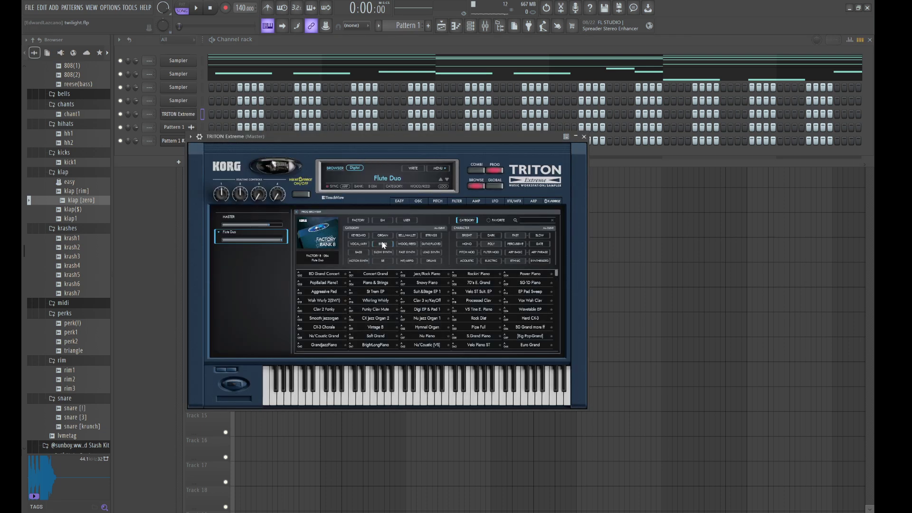
{"action": "left_click", "coordinate": [430, 236]}
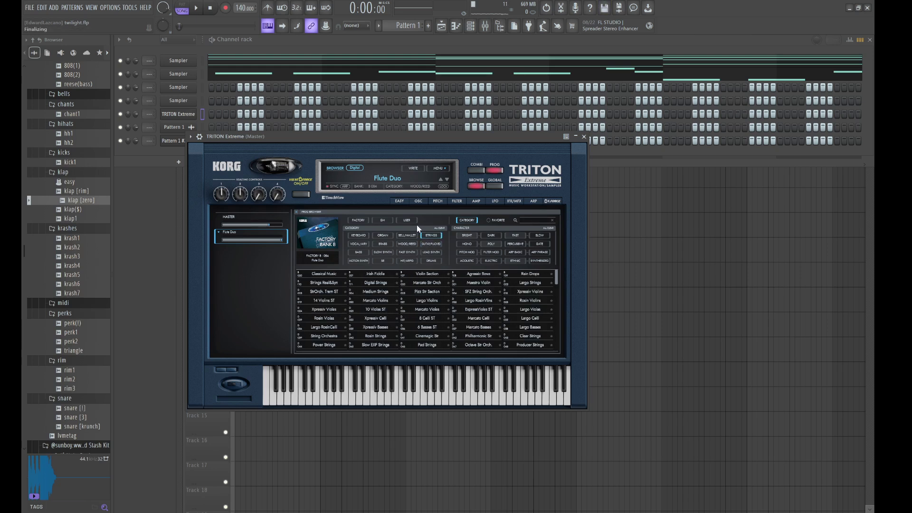
{"action": "left_click", "coordinate": [381, 244]}
{"action": "left_click", "coordinate": [413, 311]}
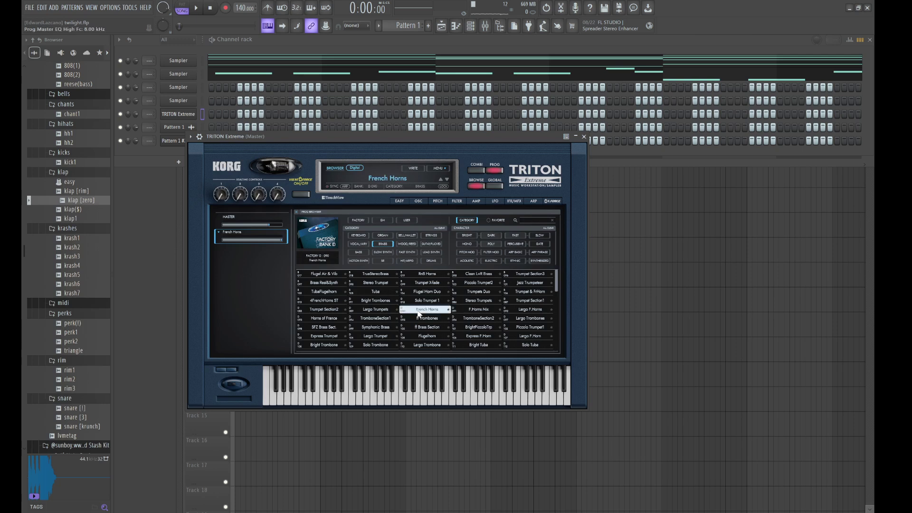
In the TRITON Extreme piano roll, draw two-step D#6 and C#6 notes at steps 9 and 11 of bar 1
{"action": "left_click", "coordinate": [309, 41]}
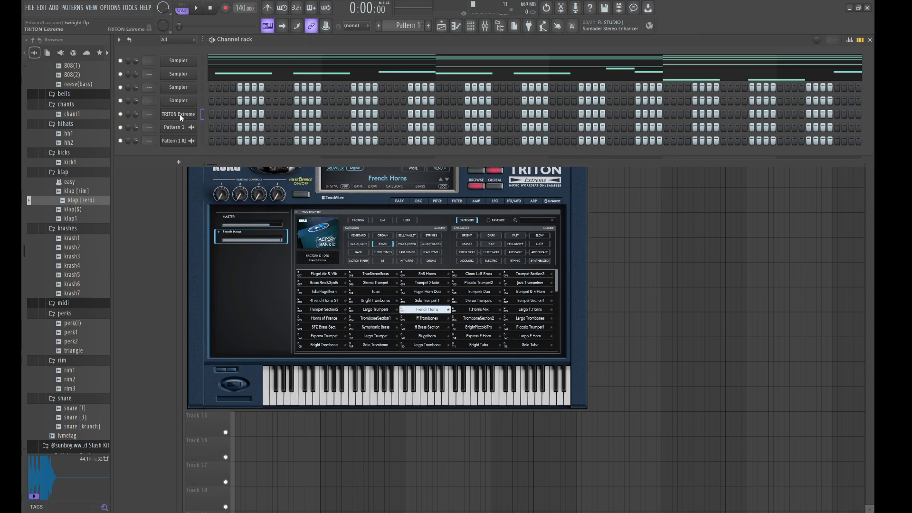
{"action": "left_click", "coordinate": [213, 113]}
{"action": "key", "text": "space"}
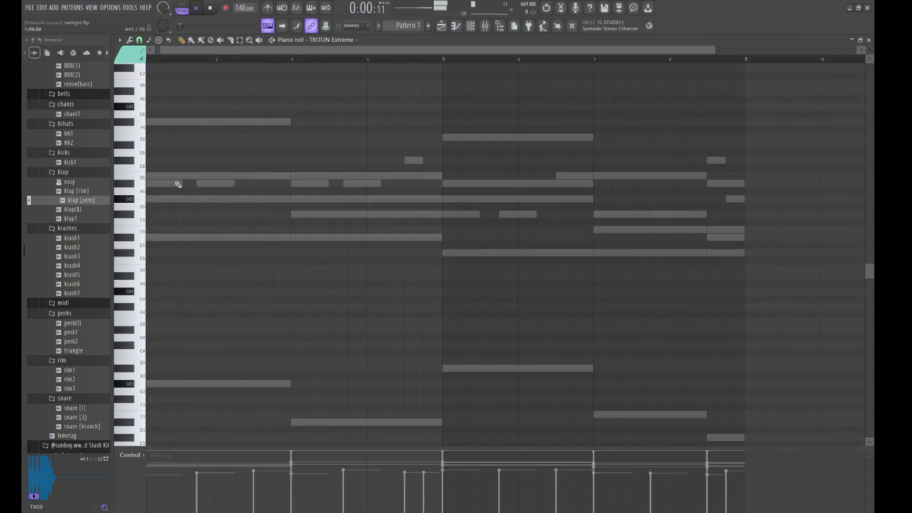
{"action": "left_click", "coordinate": [182, 180]}
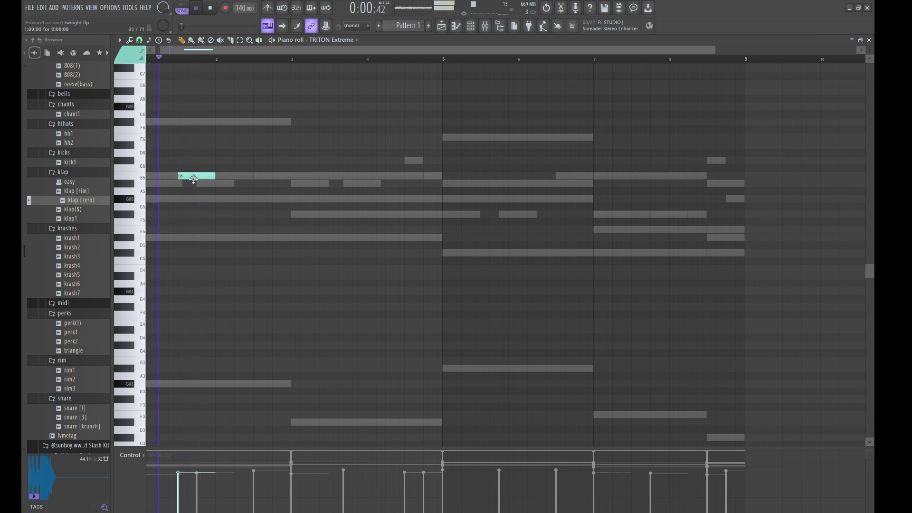
{"action": "key", "text": "space"}
{"action": "left_click_drag", "start_coordinate": [193, 176], "coordinate": [192, 144]}
{"action": "key", "text": "space"}
{"action": "left_click", "coordinate": [194, 159]}
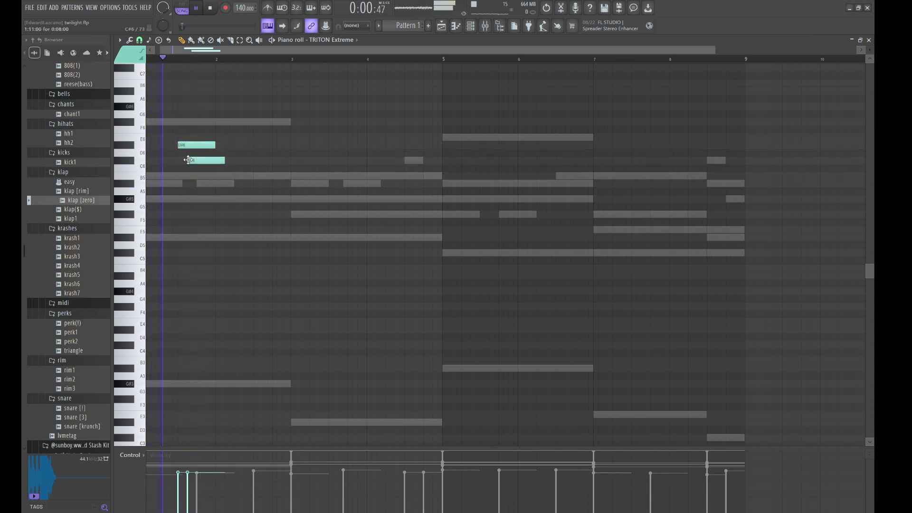
{"action": "key", "text": "space"}
{"action": "key", "text": "space"}
{"action": "left_click_drag", "start_coordinate": [212, 144], "coordinate": [187, 145]}
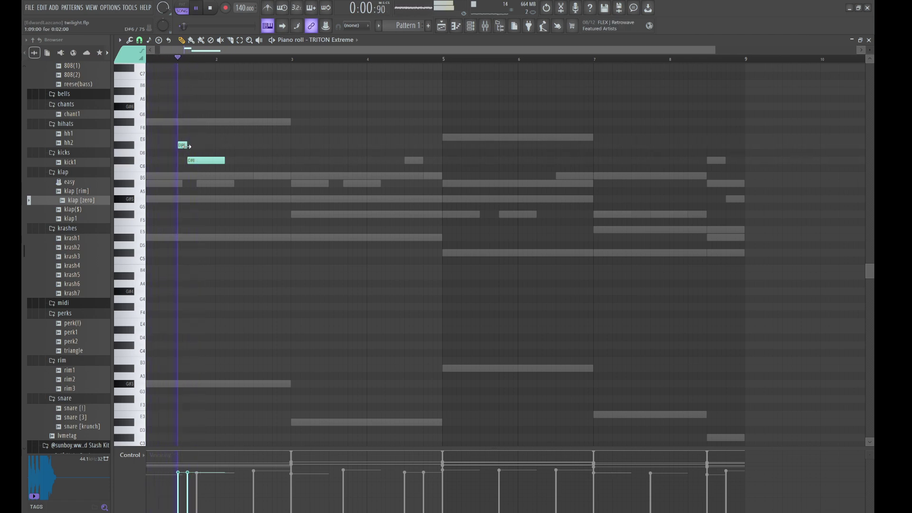
{"action": "key", "text": "space"}
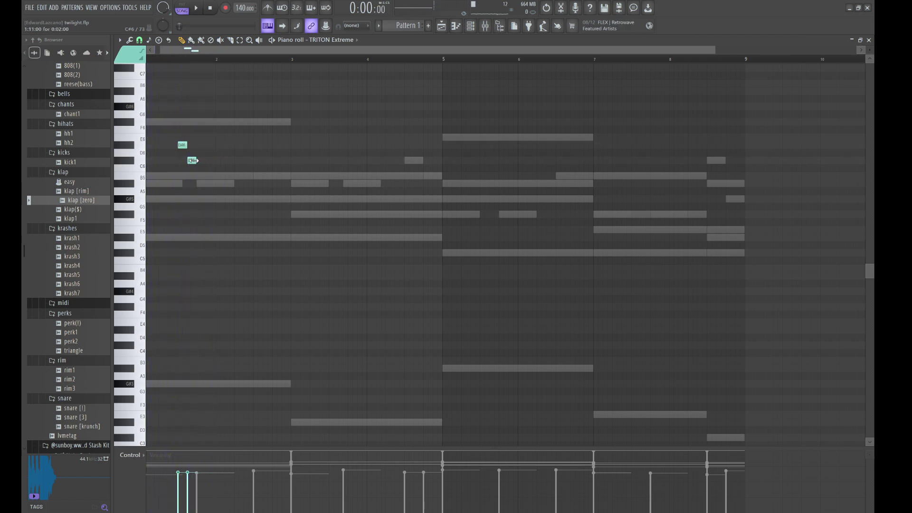
Add two-step E6 and B5 notes to the end of bar 1 and repeat the four-note run in bar 2 with F#6 as its closing note
{"action": "key", "text": "space"}
{"action": "left_click", "coordinate": [201, 137]}
{"action": "left_click", "coordinate": [209, 176]}
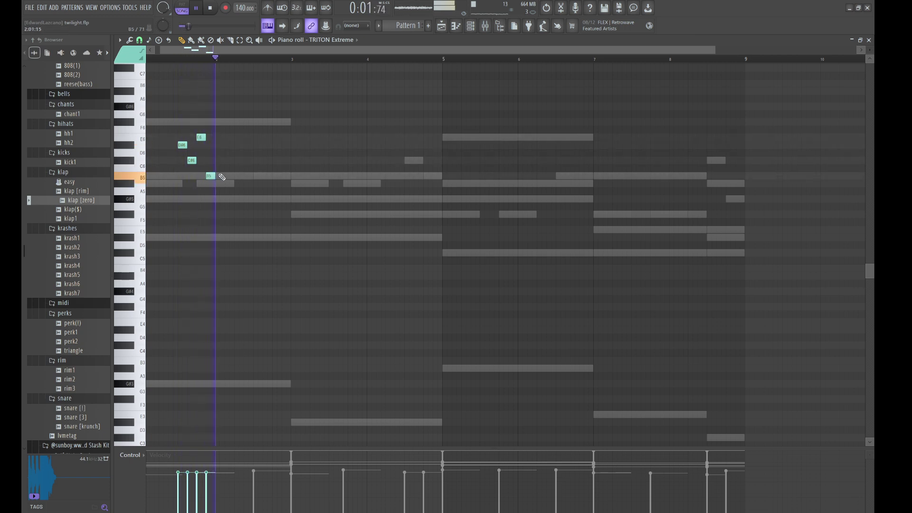
{"action": "mouse_move", "coordinate": [238, 210]}
{"action": "left_mouse_down"}
{"action": "mouse_move", "coordinate": [177, 133]}
{"action": "mouse_move", "coordinate": [278, 152]}
{"action": "mouse_move", "coordinate": [292, 176]}
{"action": "mouse_move", "coordinate": [292, 122]}
{"action": "left_mouse_up"}
{"action": "left_click", "coordinate": [292, 174], "text": "ctrl"}
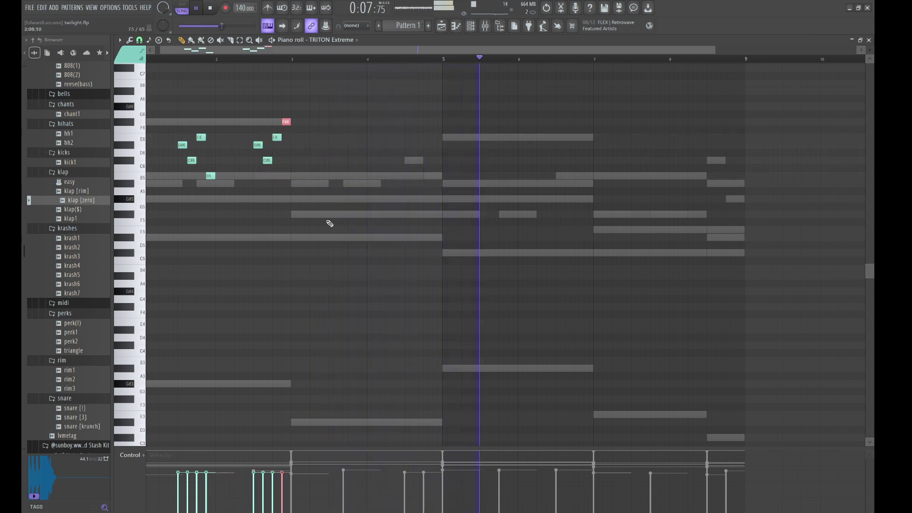
Duplicate the two-bar horn phrase at bar 3, and the whole four-bar part at bar 5
{"action": "left_click_drag", "start_coordinate": [332, 226], "coordinate": [163, 97]}
{"action": "key", "text": "ctrl+b"}
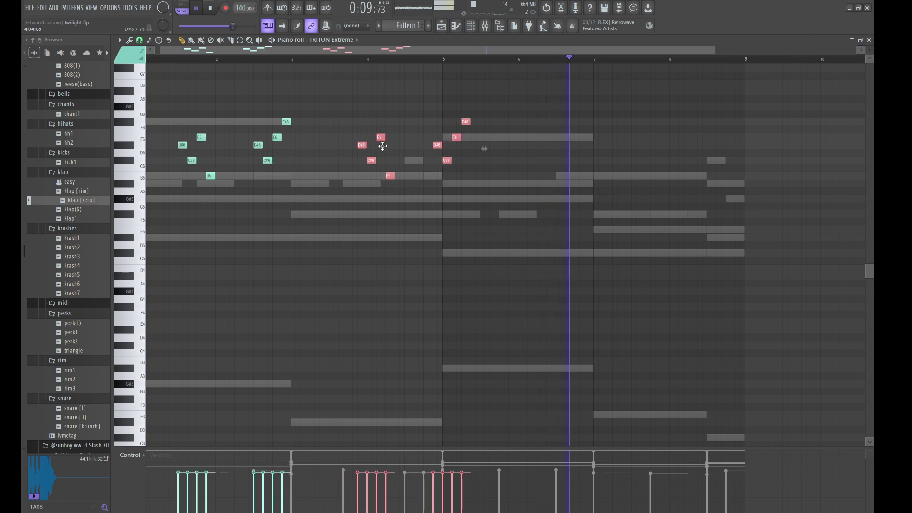
{"action": "left_click_drag", "start_coordinate": [383, 146], "coordinate": [354, 147]}
{"action": "left_click_drag", "start_coordinate": [516, 265], "coordinate": [169, 98]}
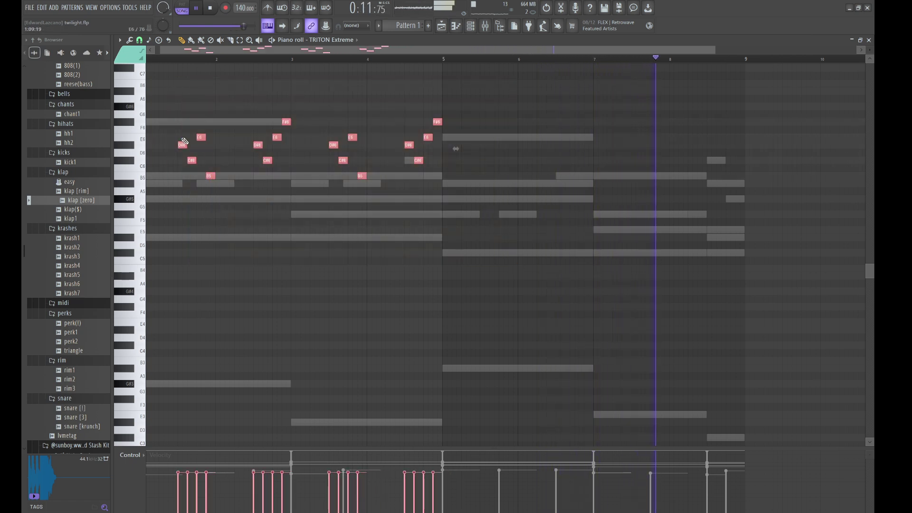
{"action": "key", "text": "ctrl+b"}
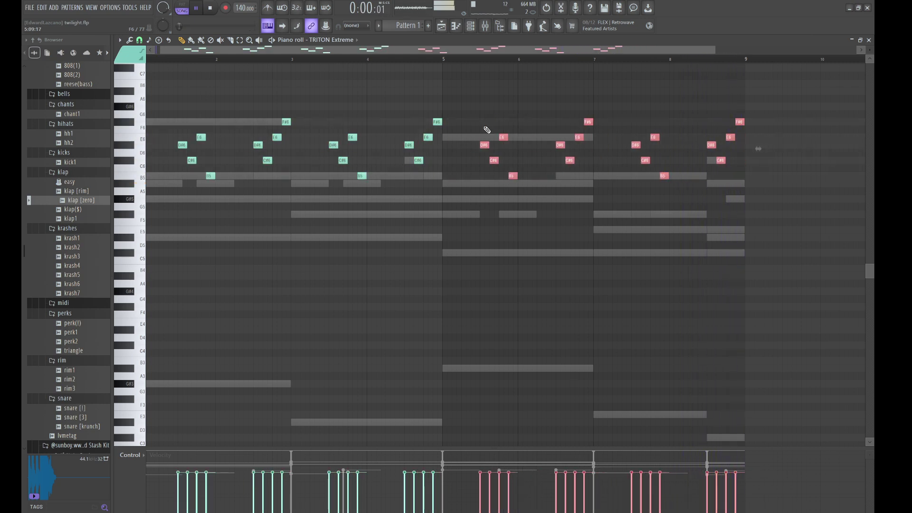
Deselect the horn notes in TRITON Extreme and paste a copy of them into the third Sampler channel
{"action": "key", "text": "ctrl+d"}
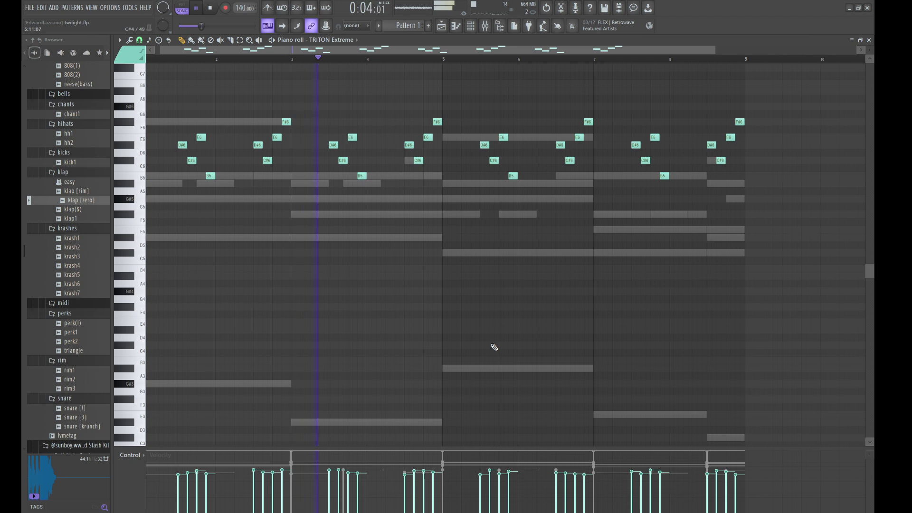
{"action": "left_click", "coordinate": [470, 26]}
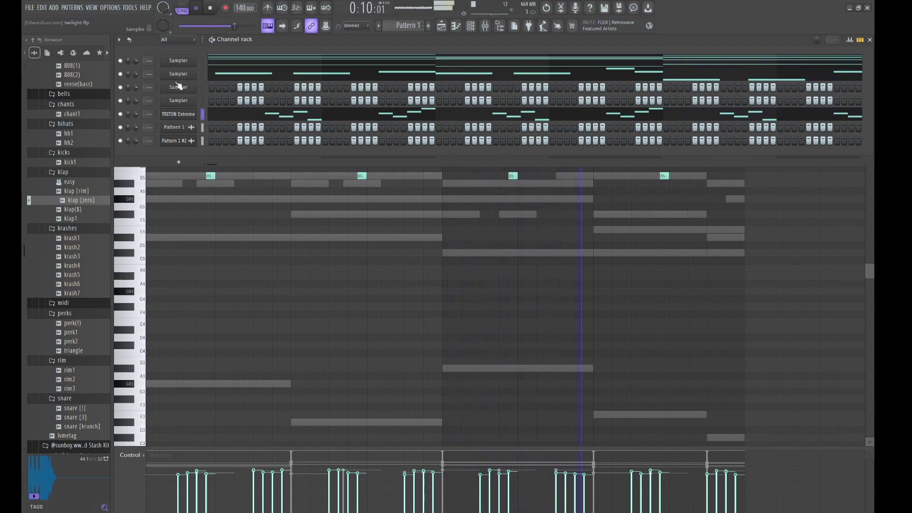
{"action": "left_click", "coordinate": [202, 87]}
{"action": "key", "text": "ctrl+v"}
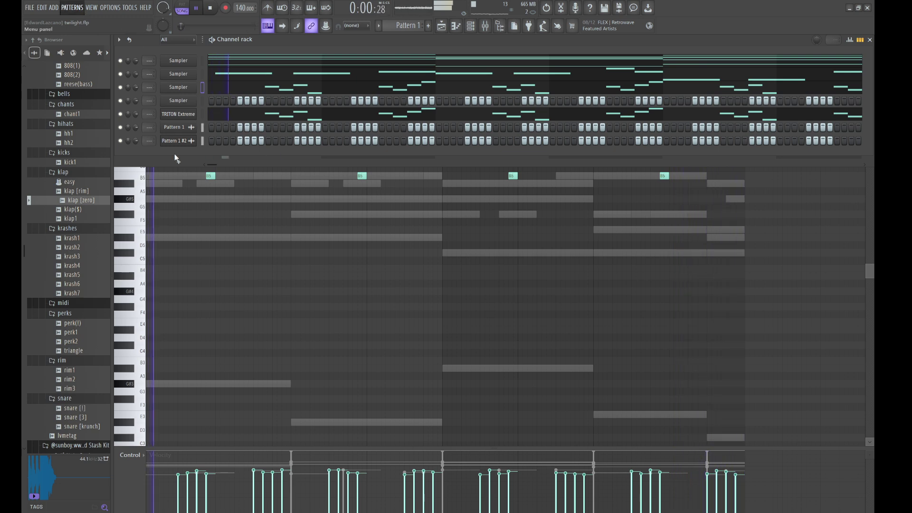
Render the French Horns part as an audio clip and set the clip's declicking mode to Generic (bleeding)
{"action": "key", "text": "space"}
{"action": "key", "text": "l"}
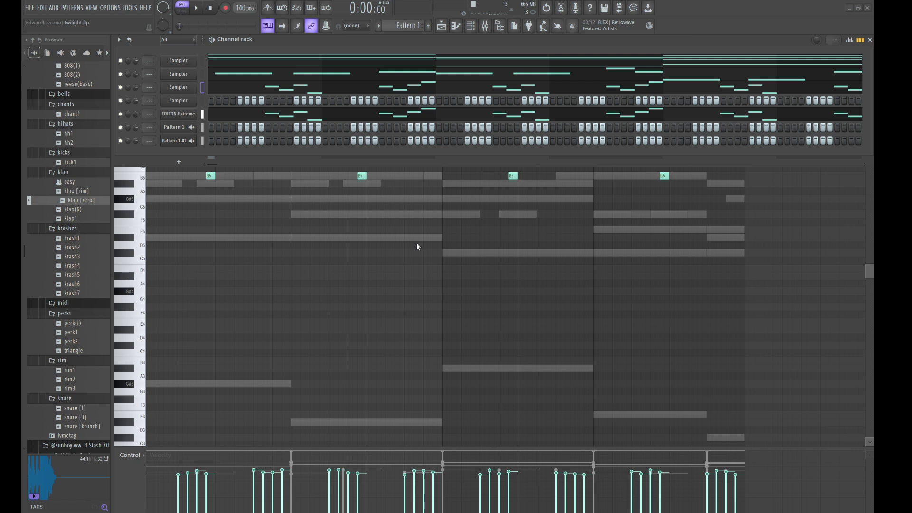
{"action": "key", "text": "l"}
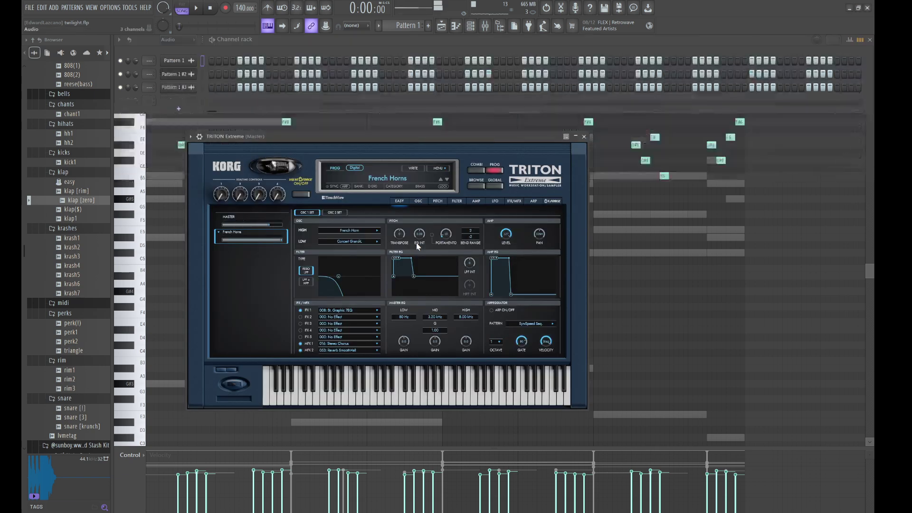
{"action": "left_click", "coordinate": [181, 89]}
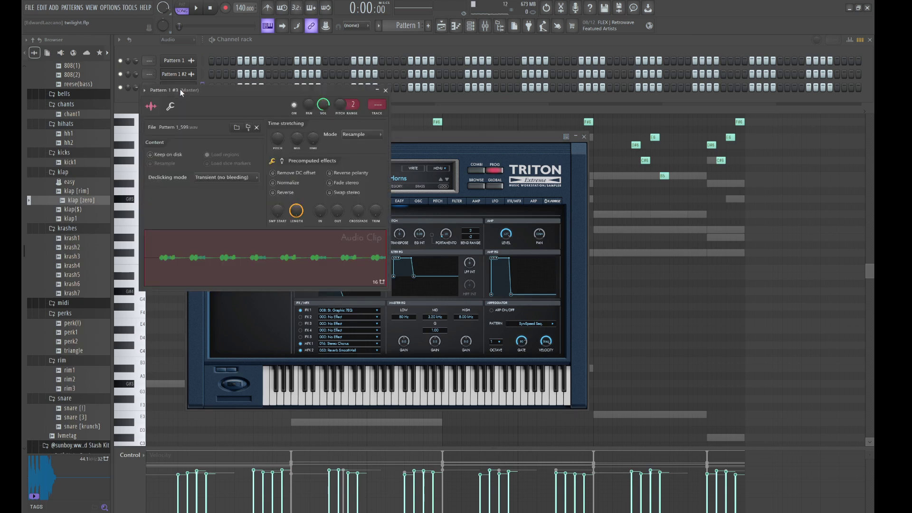
{"action": "left_click", "coordinate": [232, 211]}
{"action": "left_click", "coordinate": [266, 53]}
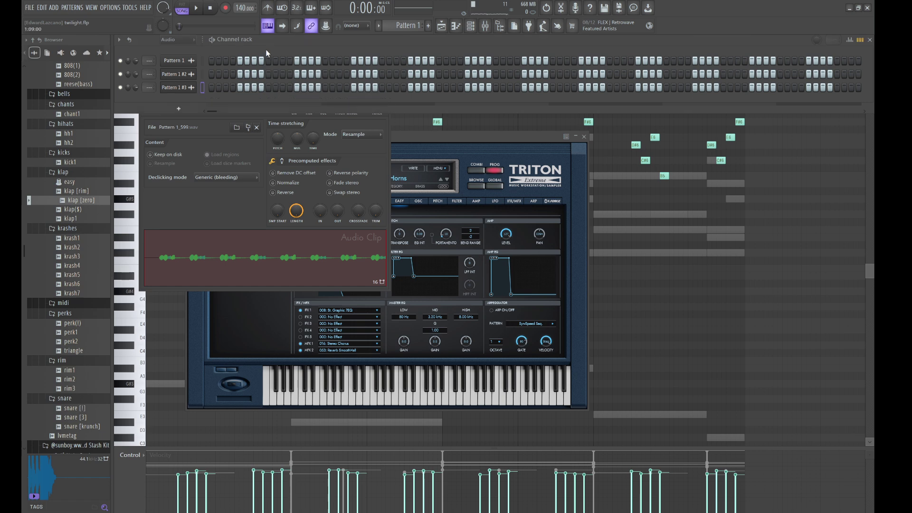
Show all channels in the channel rack and cut the horn notes from the TRITON Extreme channel
{"action": "left_click", "coordinate": [183, 51]}
{"action": "left_click", "coordinate": [180, 116]}
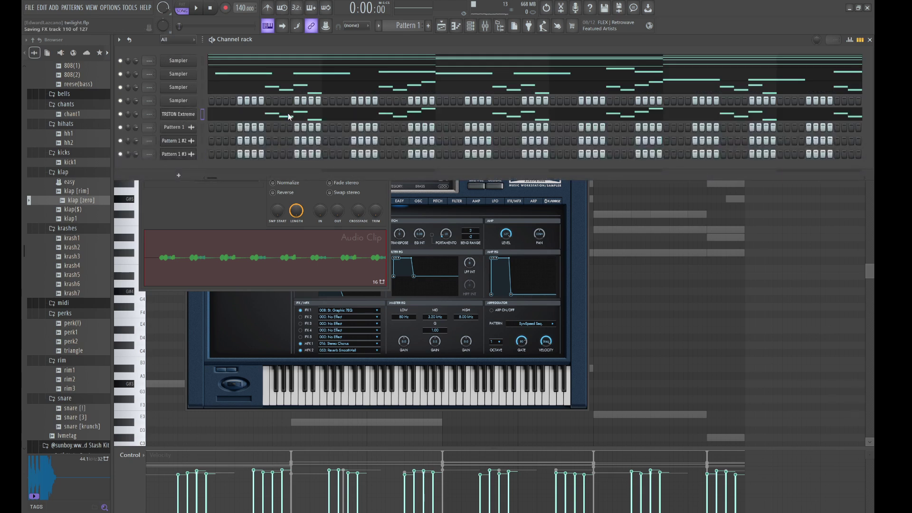
{"action": "key", "text": "ctrl+x"}
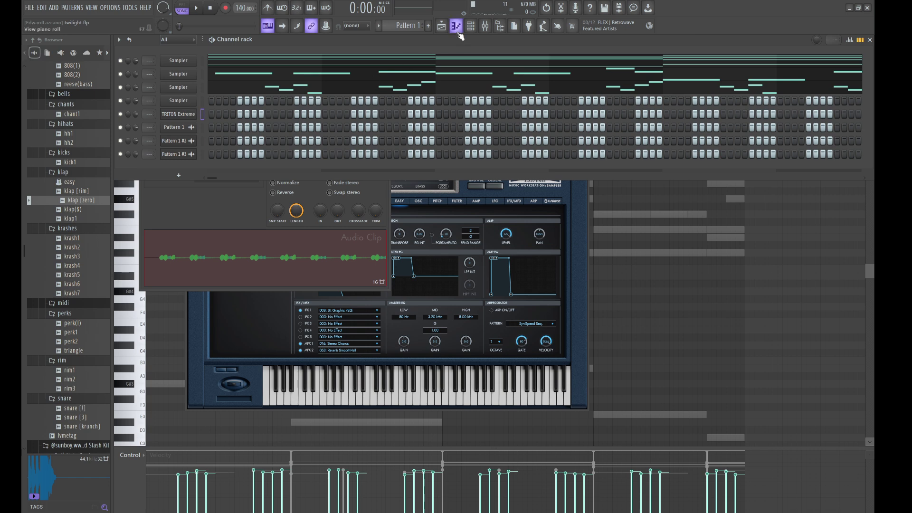
Place the Pattern 1 #3 audio clip at bar 1 on Track 3 of the playlist and play the song
{"action": "left_click", "coordinate": [441, 26]}
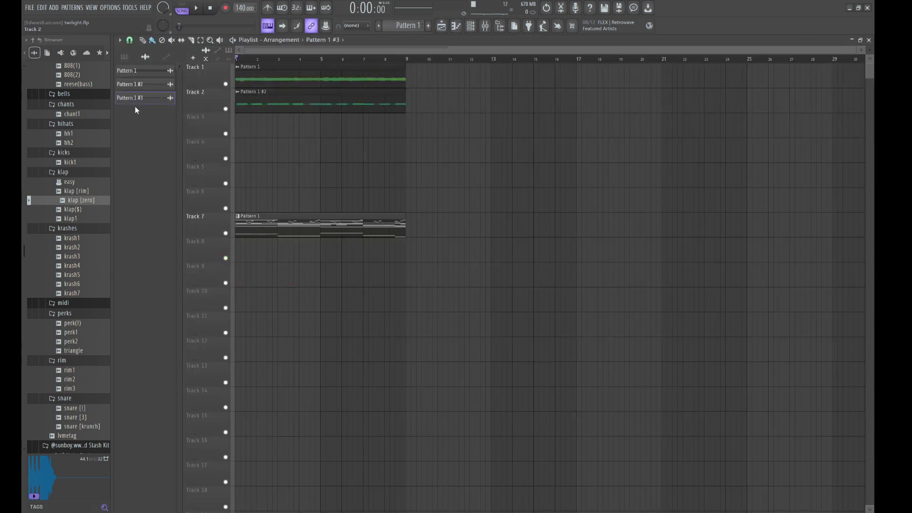
{"action": "left_click_drag", "start_coordinate": [135, 98], "coordinate": [246, 124]}
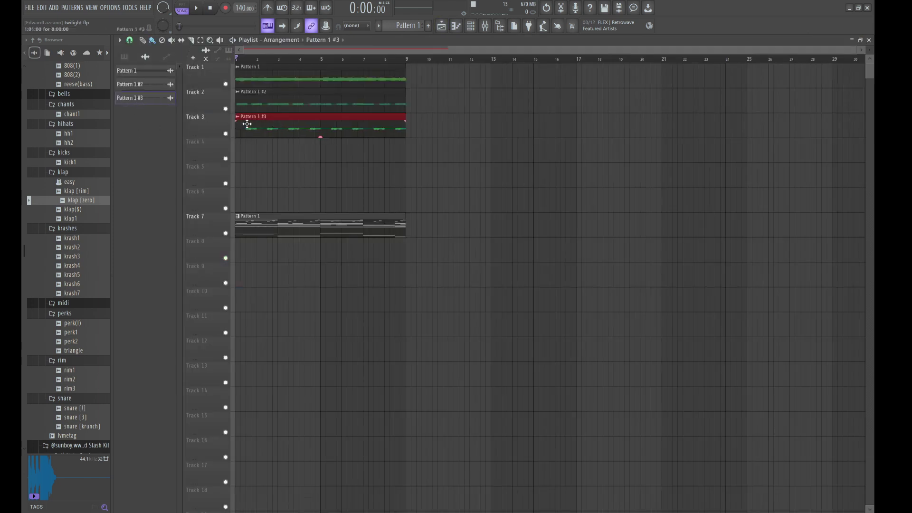
{"action": "double_click", "coordinate": [276, 121]}
{"action": "key", "text": "Escape"}
{"action": "left_click", "coordinate": [470, 26]}
{"action": "key", "text": "space"}
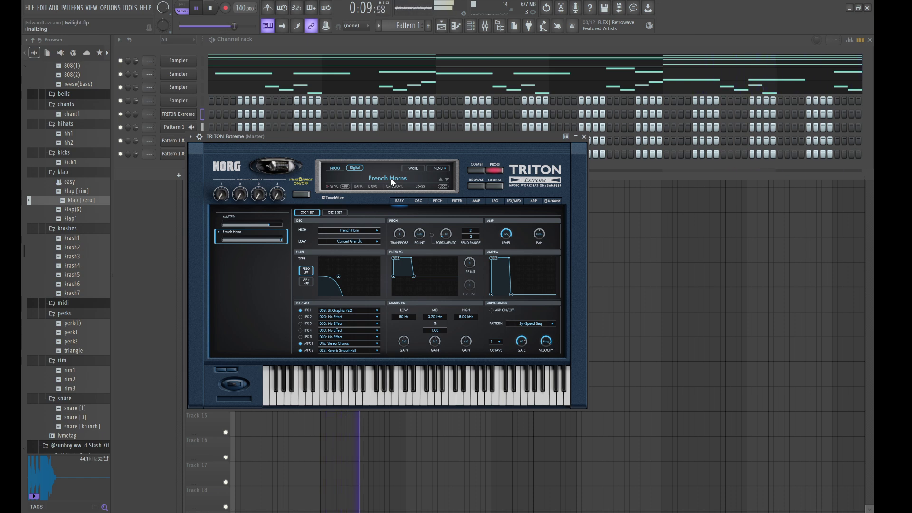
Filter TRITON Extreme's program browser to the vocal category and load the Choir of Light preset
{"action": "left_click", "coordinate": [391, 182]}
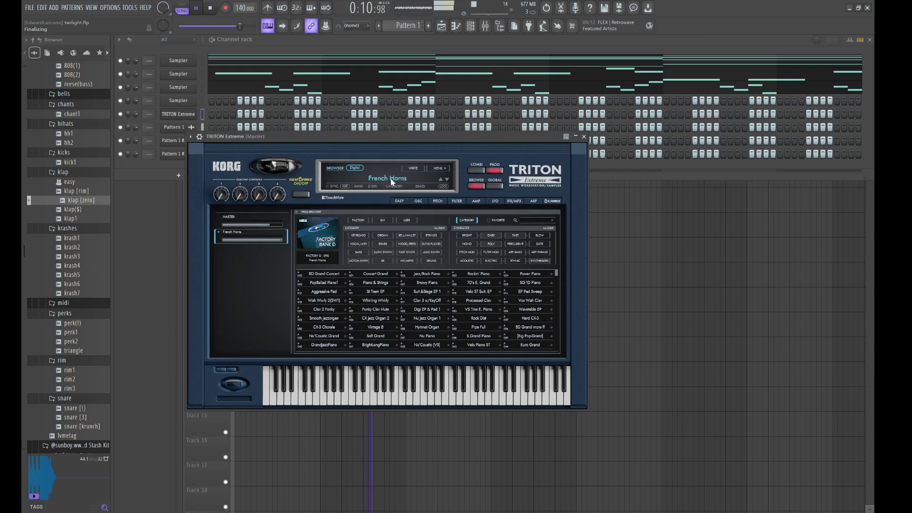
{"action": "left_click", "coordinate": [360, 244]}
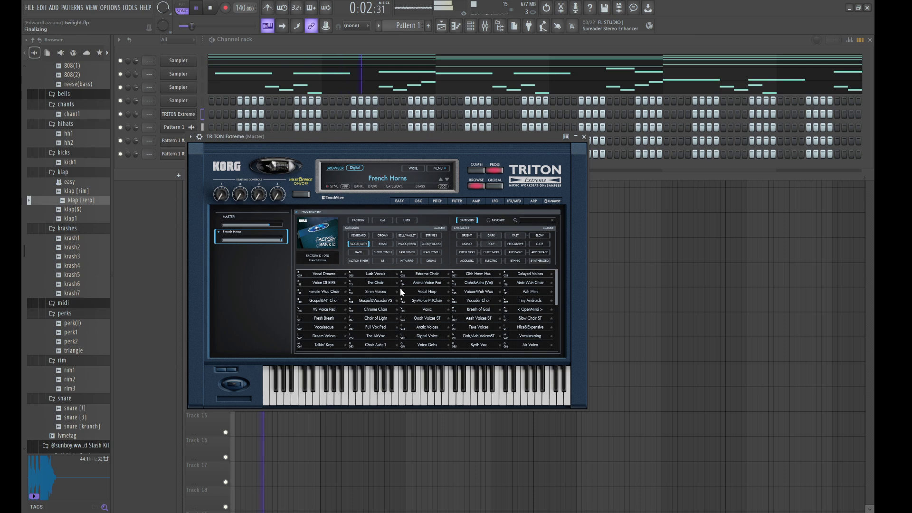
{"action": "left_click", "coordinate": [378, 319]}
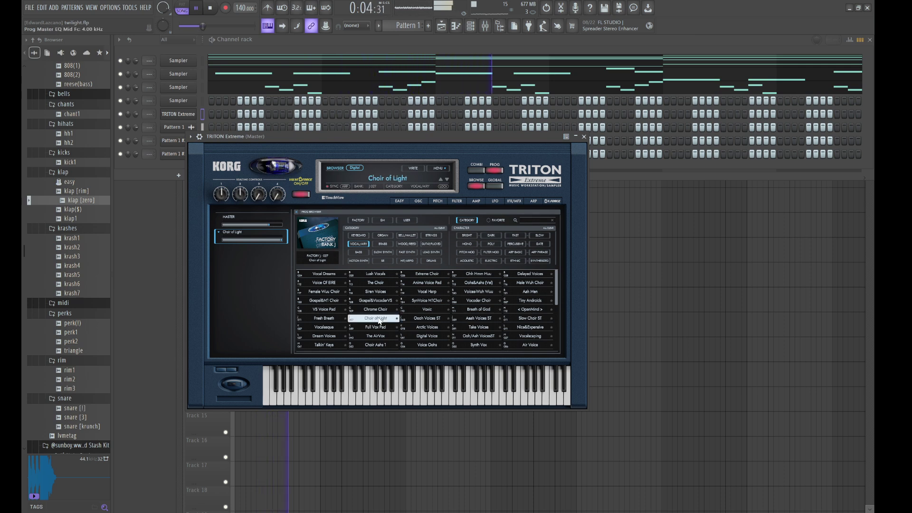
In the TRITON Extreme piano roll, draw two-bar A#5, G#5, C#6 and D#6 notes at bars 1, 3, 5 and 7
{"action": "left_click", "coordinate": [308, 43]}
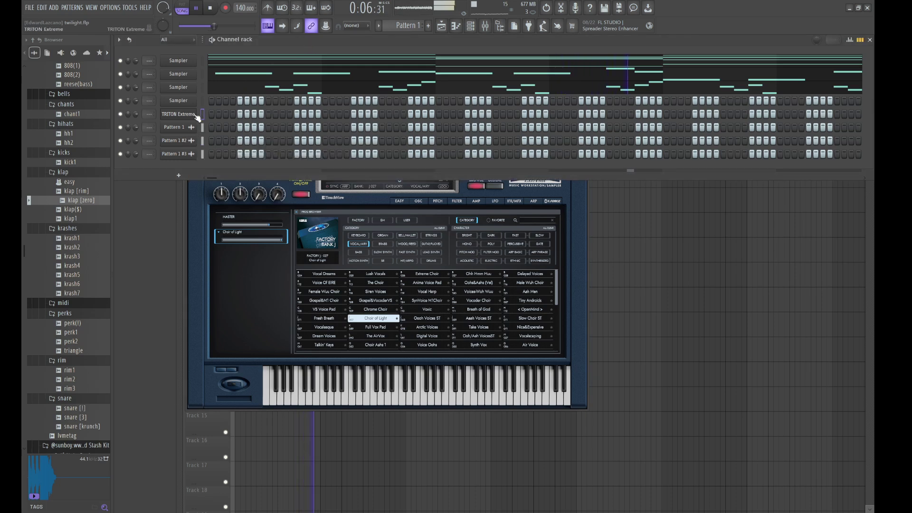
{"action": "left_click", "coordinate": [221, 113]}
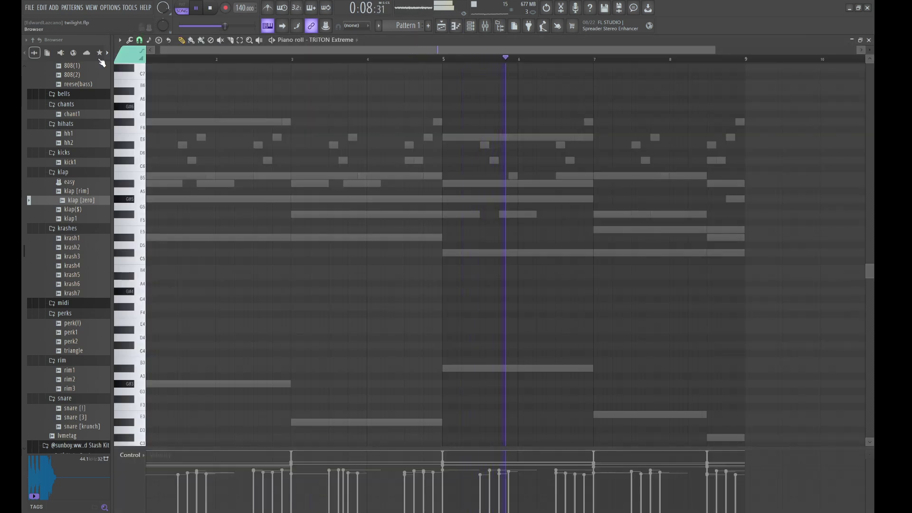
{"action": "left_click_drag", "start_coordinate": [186, 184], "coordinate": [299, 190]}
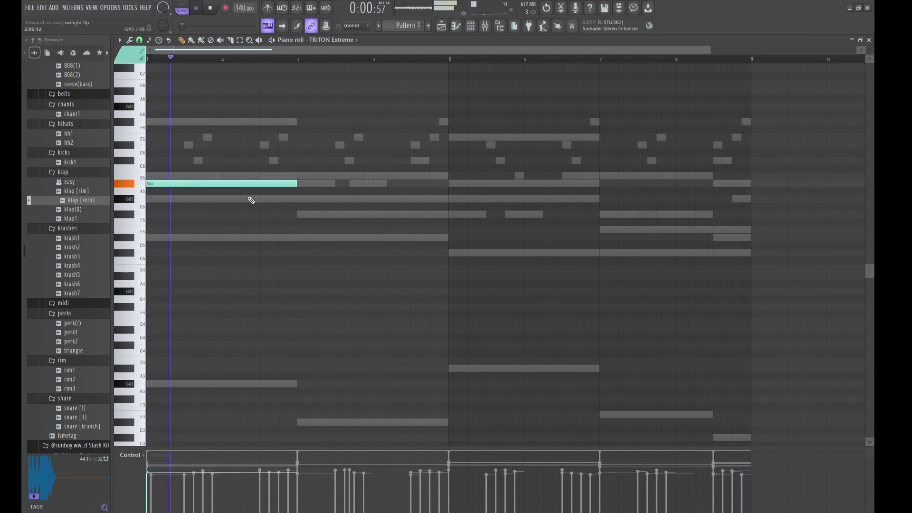
{"action": "left_click", "coordinate": [298, 175]}
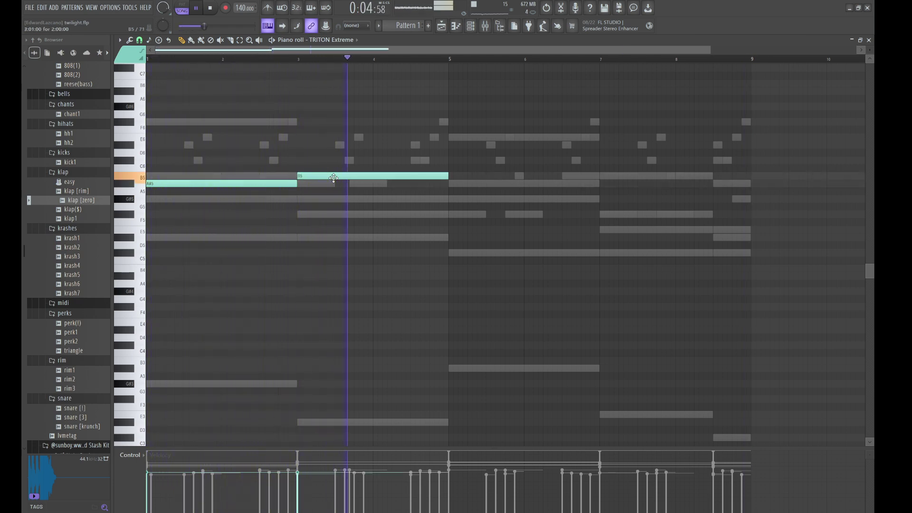
{"action": "key", "text": "space"}
{"action": "key", "text": "space"}
{"action": "left_click_drag", "start_coordinate": [333, 178], "coordinate": [337, 206]}
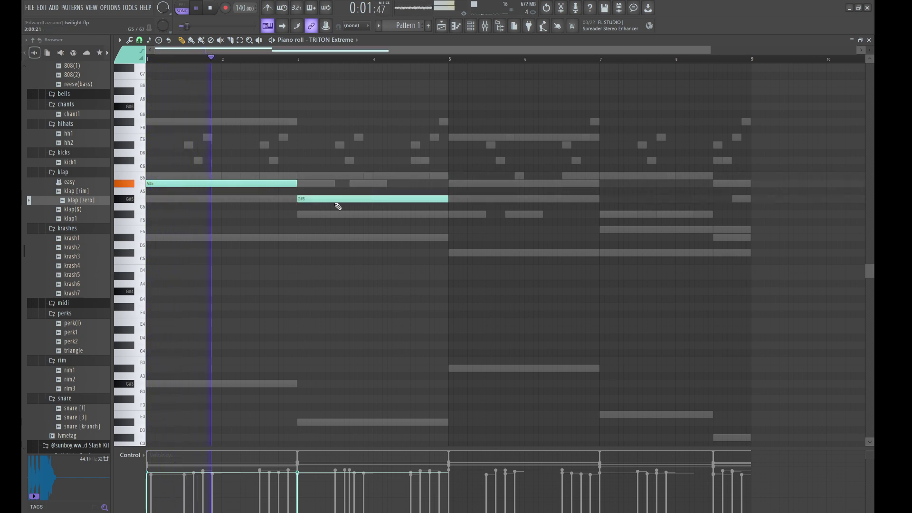
{"action": "left_click", "coordinate": [451, 162]}
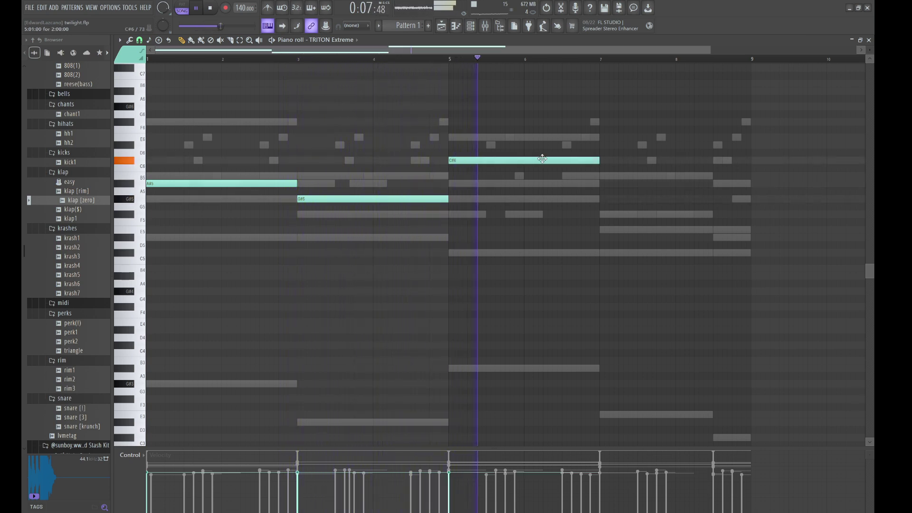
{"action": "left_click", "coordinate": [600, 145]}
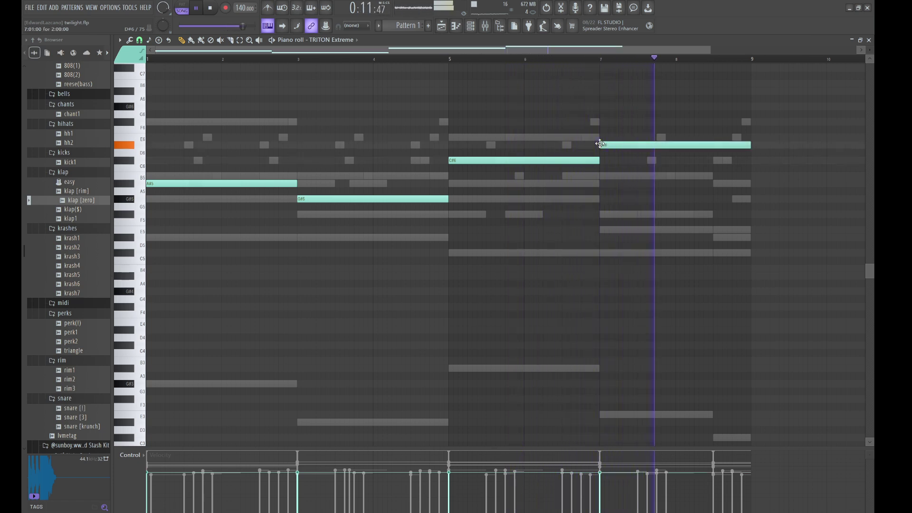
Duplicate the four choir notes and move the copies one octave above the originals
{"action": "left_click_drag", "start_coordinate": [678, 255], "coordinate": [317, 104]}
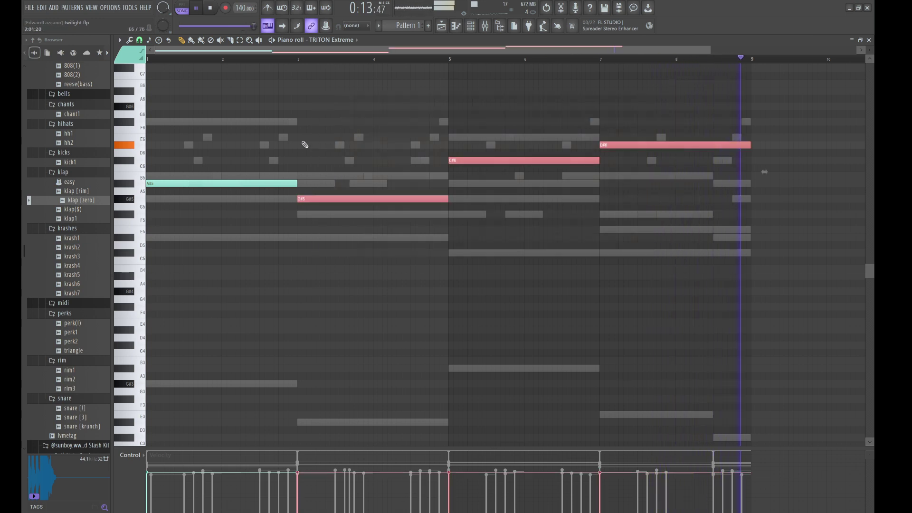
{"action": "left_click", "coordinate": [266, 183], "text": "ctrl+shift"}
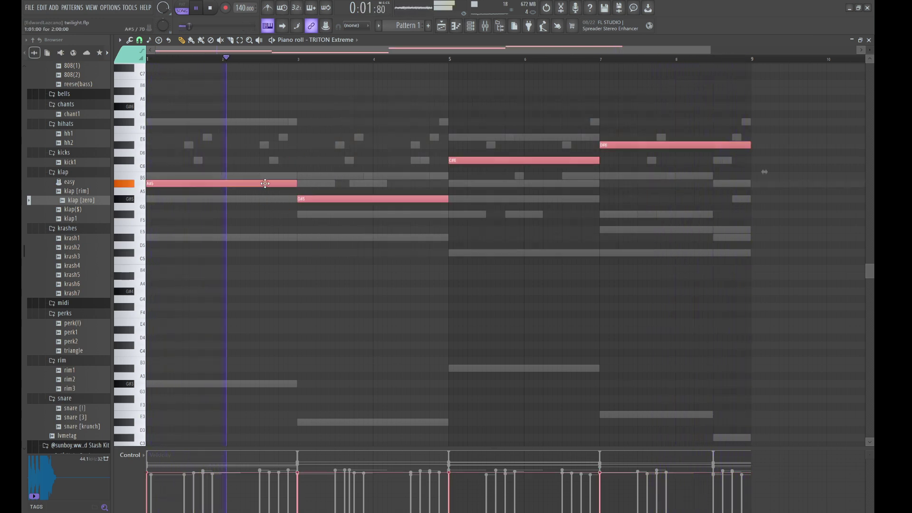
{"action": "key", "text": "ctrl+c"}
{"action": "key", "text": "ctrl+v"}
{"action": "key", "text": "ctrl+Down"}
{"action": "key", "text": "space"}
{"action": "key", "text": "space"}
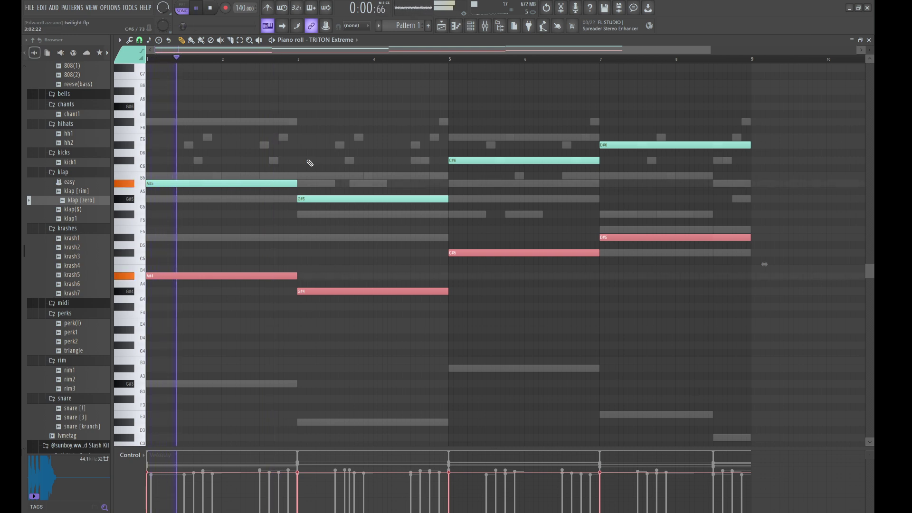
{"action": "key", "text": "ctrl+Up"}
{"action": "key", "text": "ctrl+Up"}
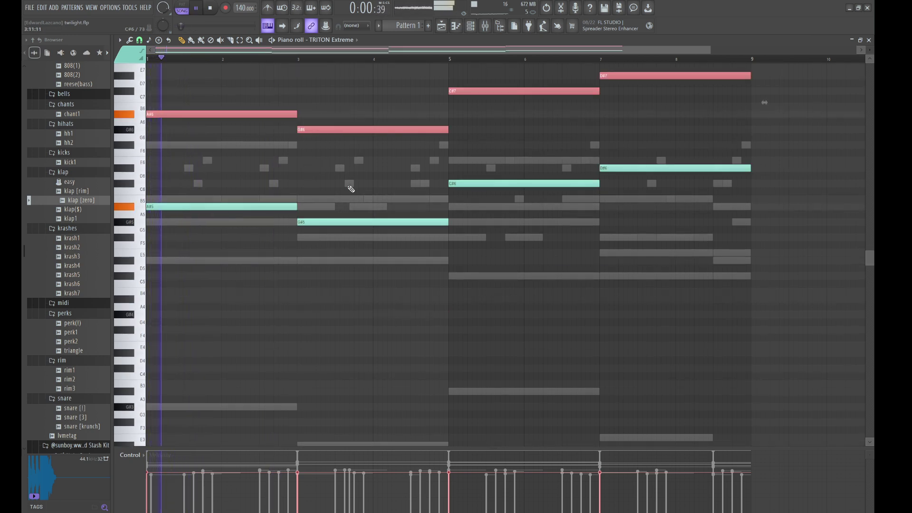
Lower the velocity of the upper-octave notes and randomize the velocities of all the choir notes
{"action": "scroll", "coordinate": [347, 189], "scroll_direction": "down", "scroll_amount": 1, "text": "alt"}
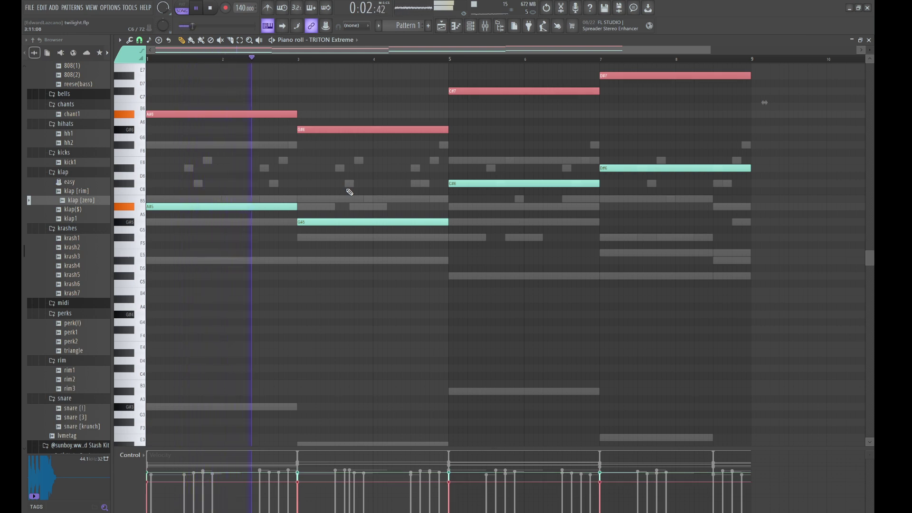
{"action": "key", "text": "ctrl+d"}
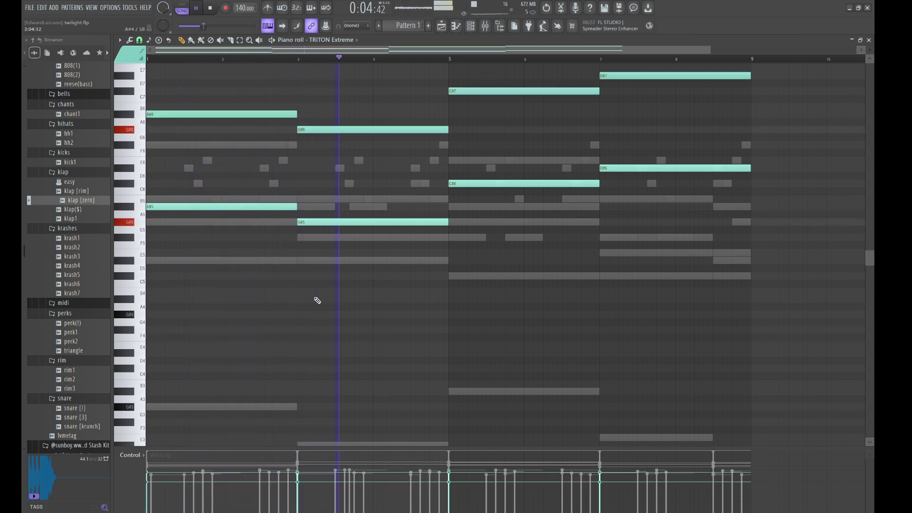
{"action": "key", "text": "alt+r"}
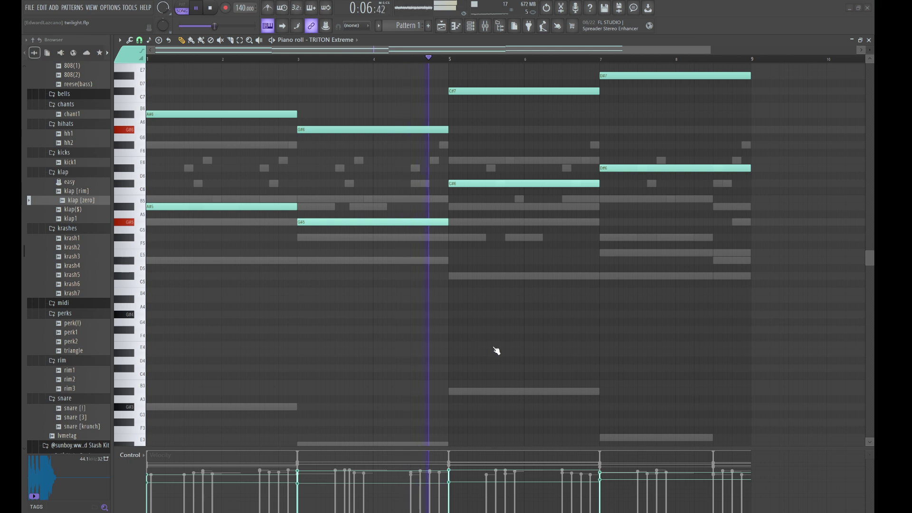
Paste the choir notes into the fourth Sampler channel and clone that channel to add an empty Sampler below it
{"action": "left_click", "coordinate": [470, 26]}
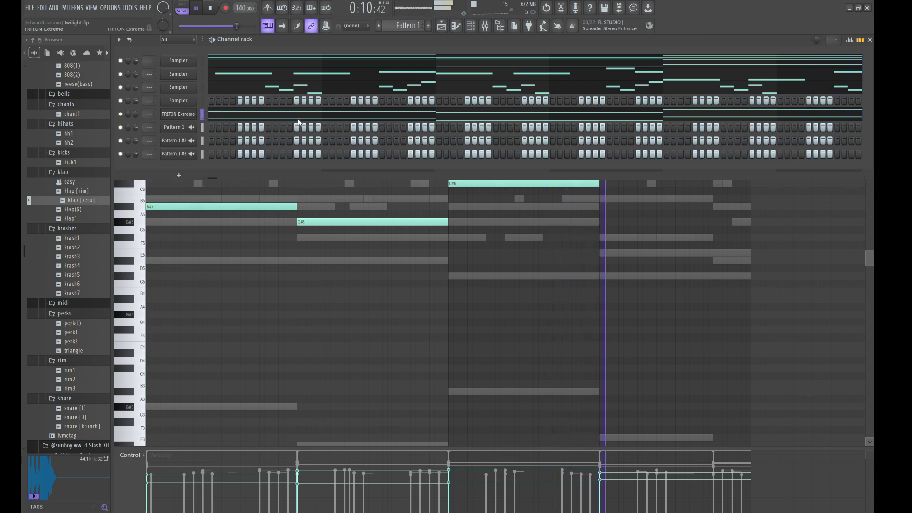
{"action": "left_click", "coordinate": [187, 103]}
{"action": "key", "text": "ctrl+v"}
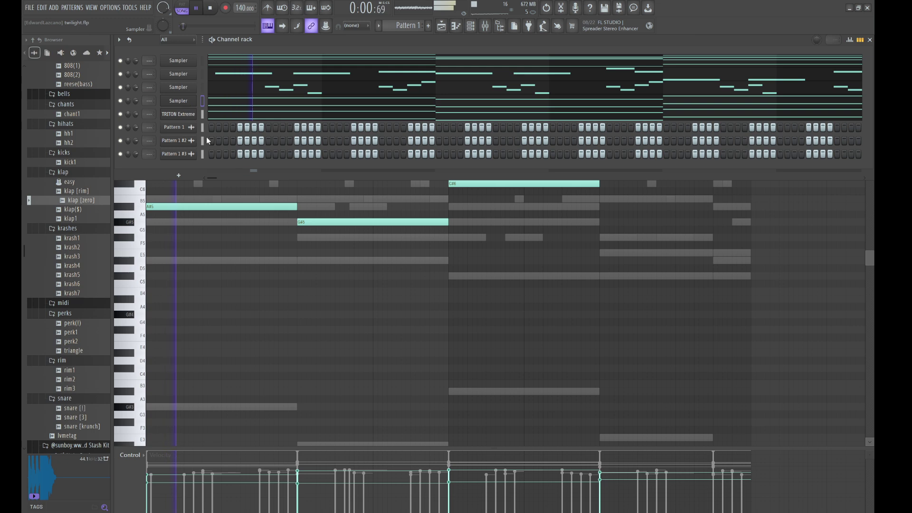
{"action": "key", "text": "alt+c"}
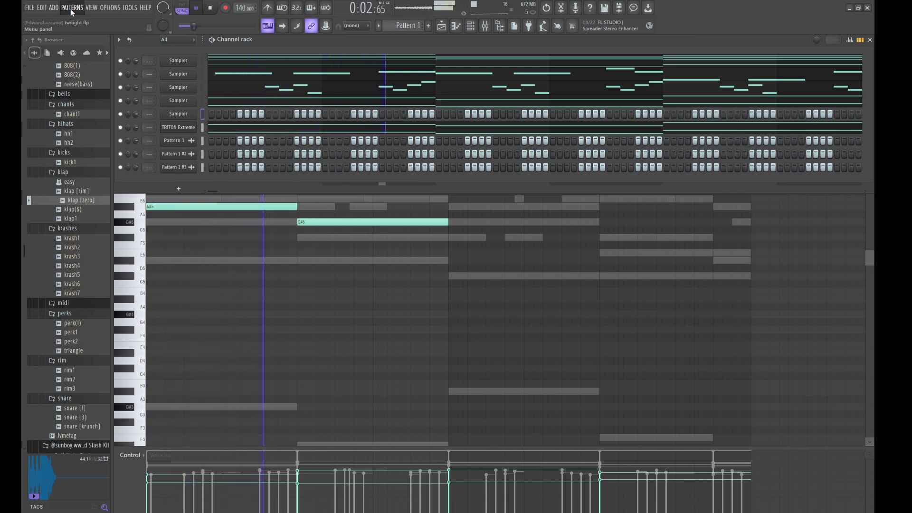
Render the Choir of Light part as an audio clip and set the Pattern 1 #4 clip's declicking mode to Generic (bleeding)
{"action": "key", "text": "l"}
{"action": "key", "text": "space"}
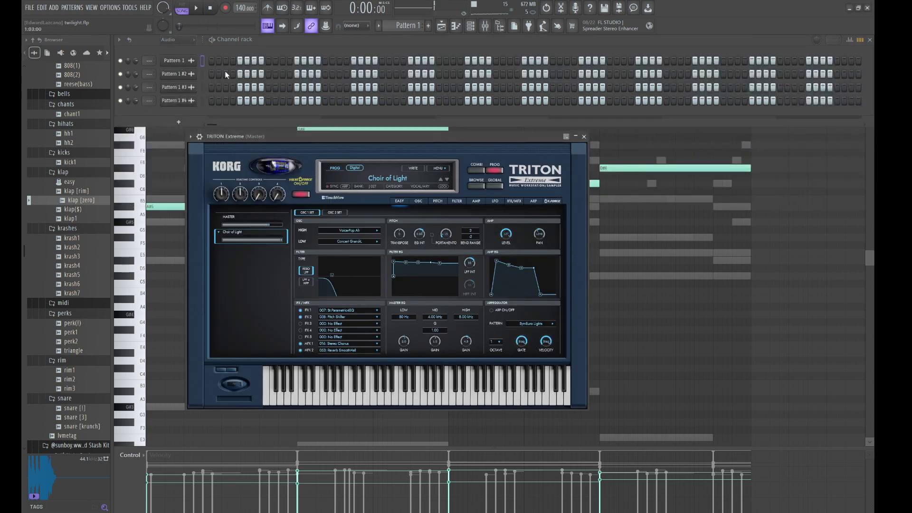
{"action": "left_click", "coordinate": [182, 102]}
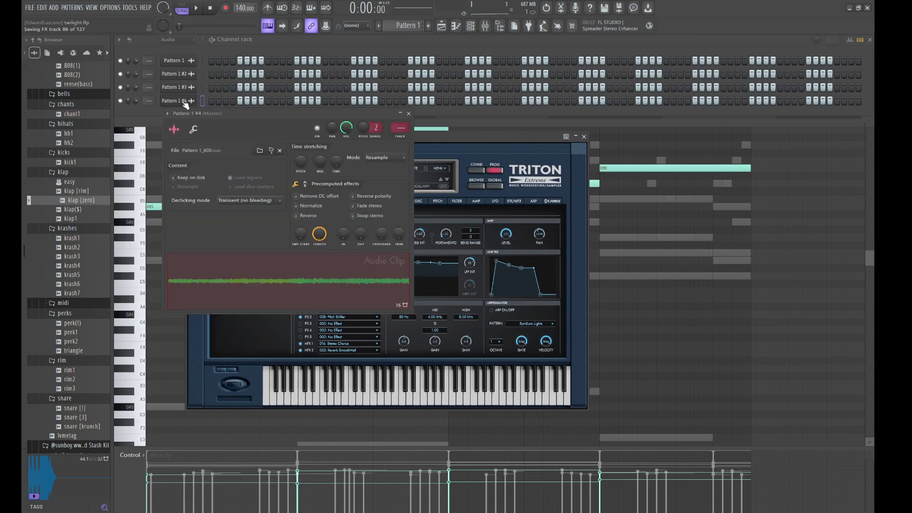
{"action": "left_click", "coordinate": [256, 201]}
{"action": "left_click", "coordinate": [275, 235]}
Show all channels in the channel rack again and cut the choir notes from the TRITON Extreme channel
{"action": "left_click", "coordinate": [168, 41]}
{"action": "left_click", "coordinate": [180, 51]}
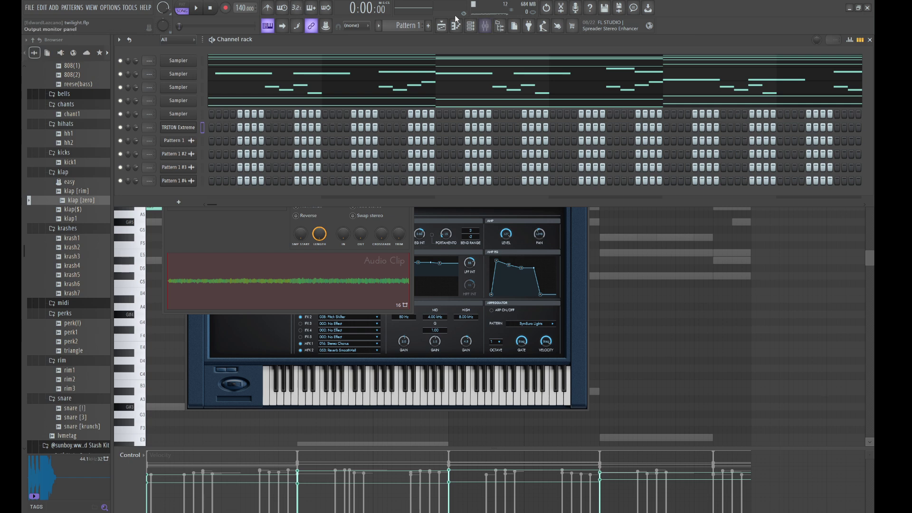
Place the Pattern 1 #4 audio clip on Track 4 of the playlist from bar 1 and close its settings
{"action": "left_click", "coordinate": [441, 26]}
{"action": "left_click_drag", "start_coordinate": [173, 110], "coordinate": [270, 156]}
{"action": "double_click", "coordinate": [271, 158]}
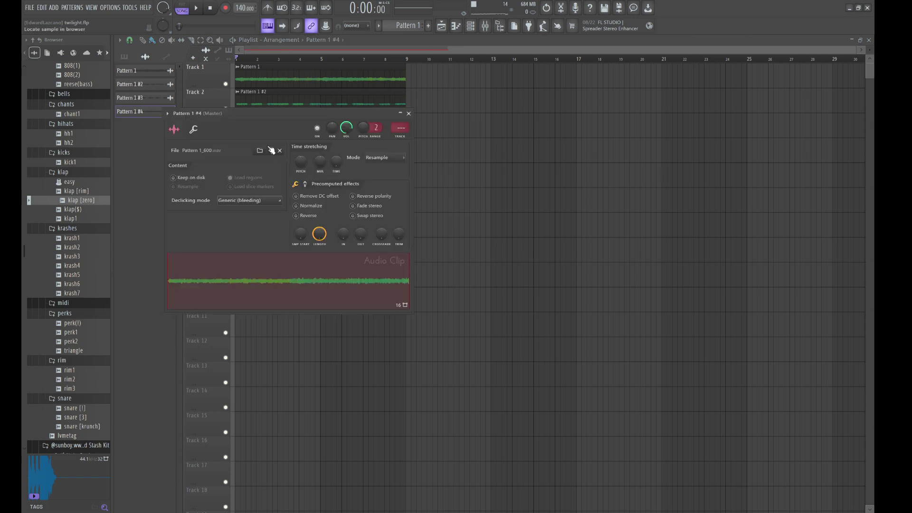
{"action": "key", "text": "Escape"}
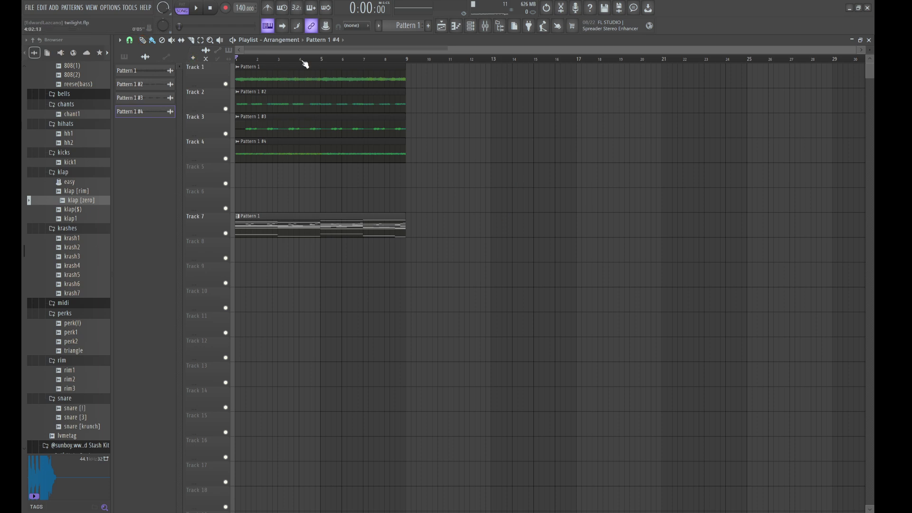
Load the St Trem EP program from the Keyboard category in the TRITON Extreme channel
{"action": "left_click", "coordinate": [475, 31]}
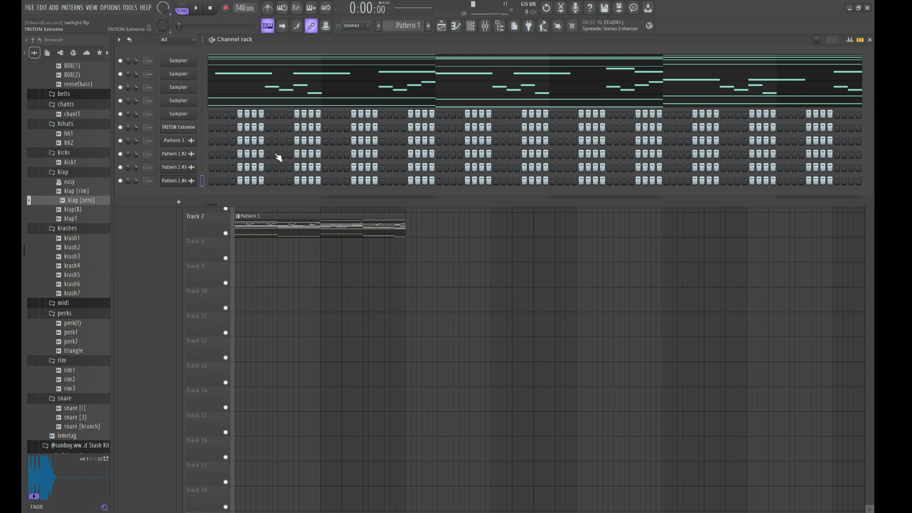
{"action": "left_click", "coordinate": [178, 126]}
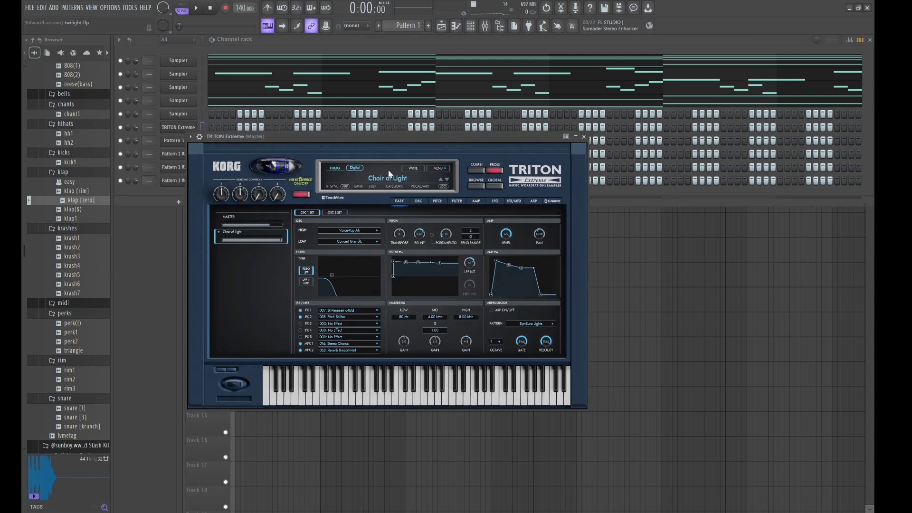
{"action": "left_click", "coordinate": [404, 185]}
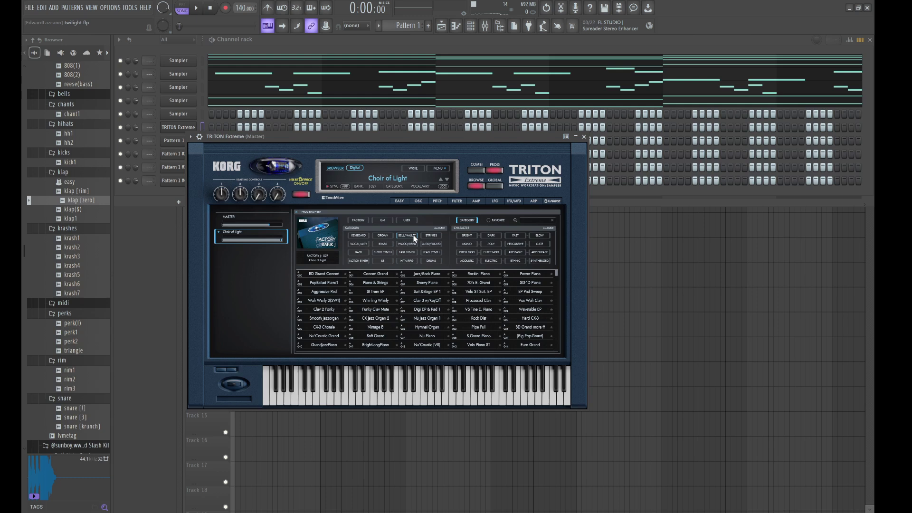
{"action": "left_click", "coordinate": [363, 238]}
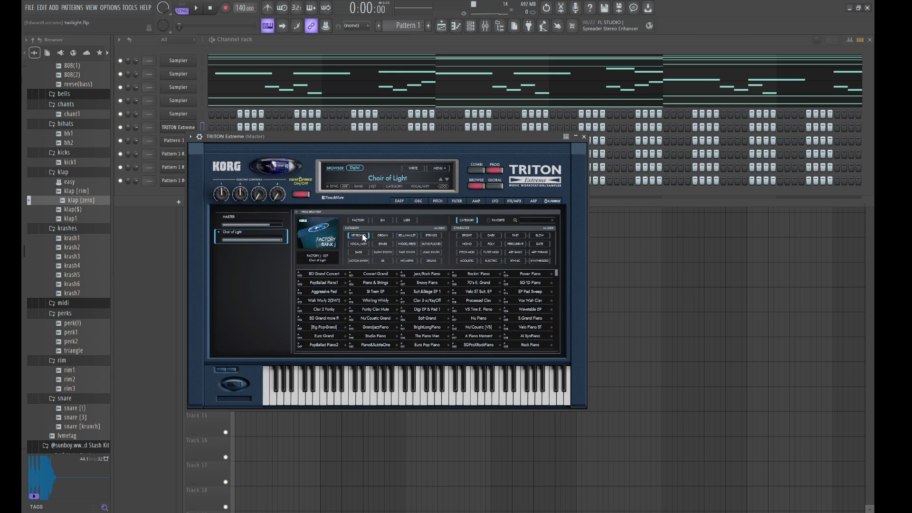
{"action": "left_click", "coordinate": [375, 288]}
Start a TRITON Extreme melody with a two-step A#6 note at bar 1, followed directly by an equally short F#6
{"action": "left_click", "coordinate": [321, 44]}
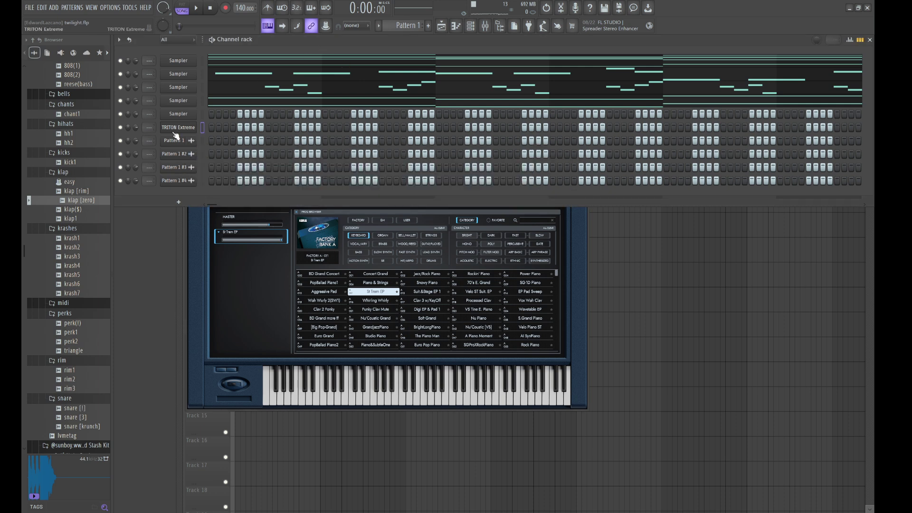
{"action": "key", "text": "F7"}
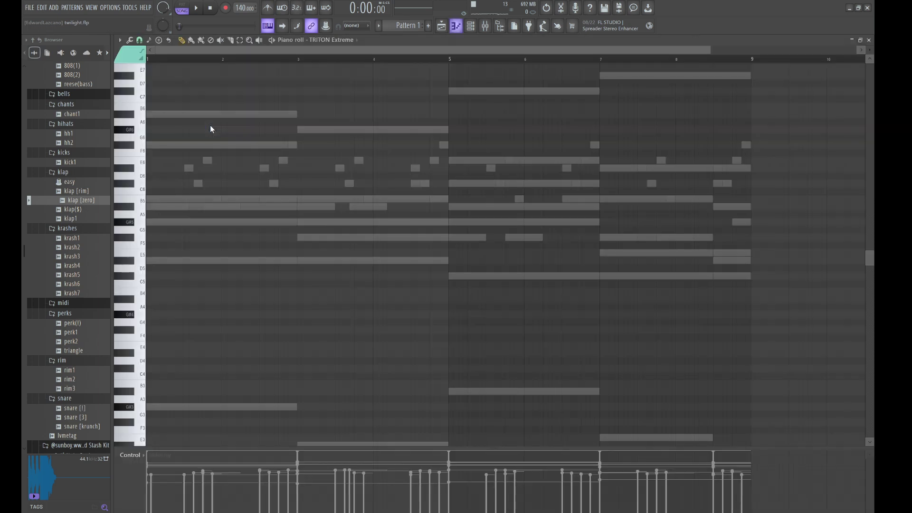
{"action": "left_click", "coordinate": [161, 115]}
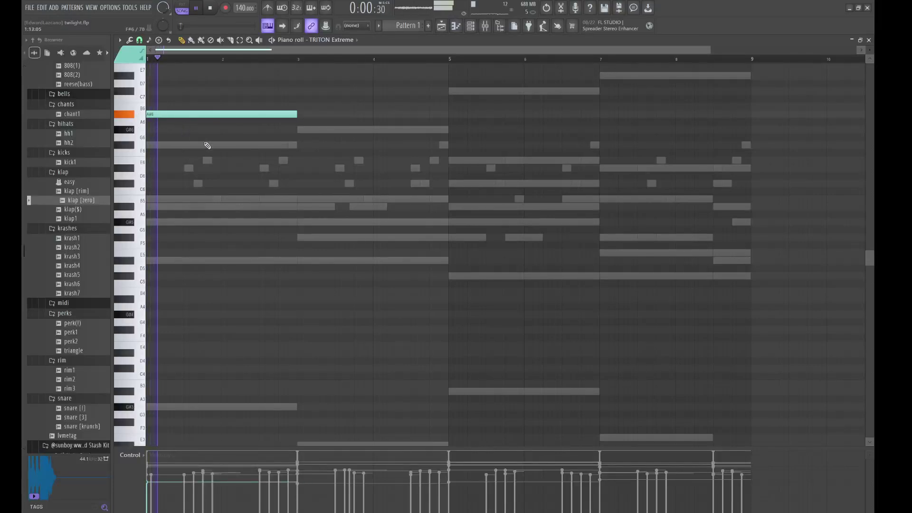
{"action": "key", "text": "ctrl+a"}
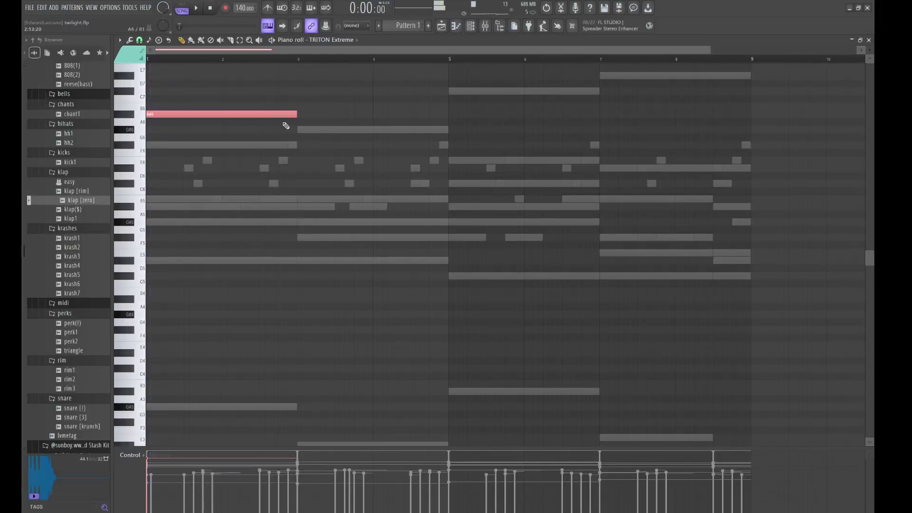
{"action": "left_click_drag", "start_coordinate": [297, 115], "coordinate": [152, 96]}
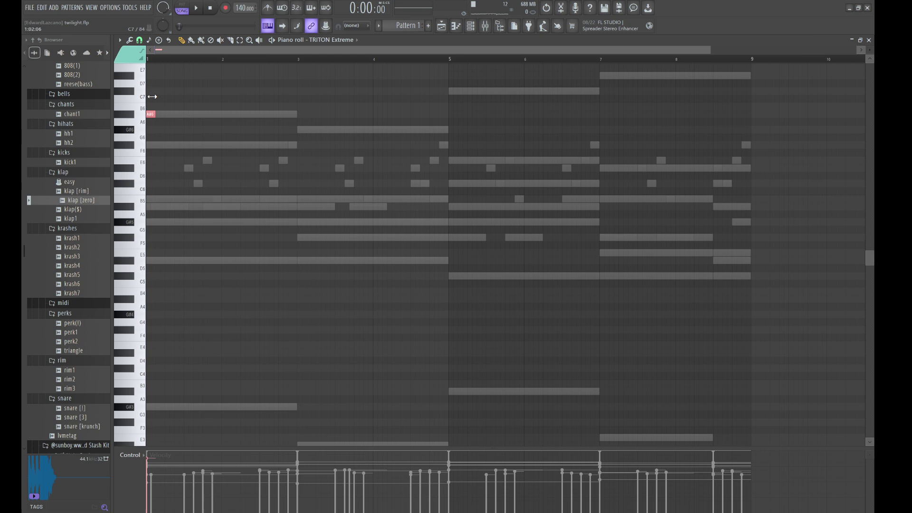
{"action": "left_click", "coordinate": [156, 144]}
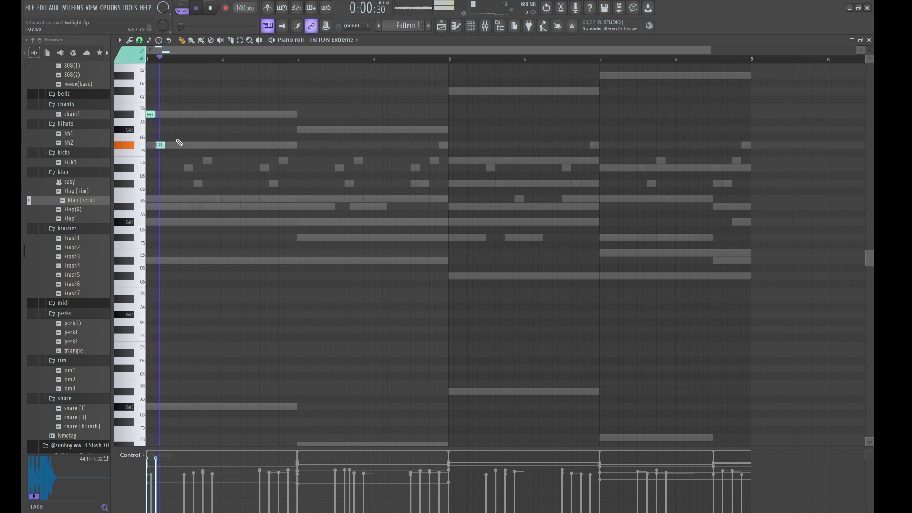
{"action": "key", "text": "space"}
Add a short G#6 note on beat 3 of bar 1 and a short E6 note directly after it
{"action": "left_click", "coordinate": [184, 115]}
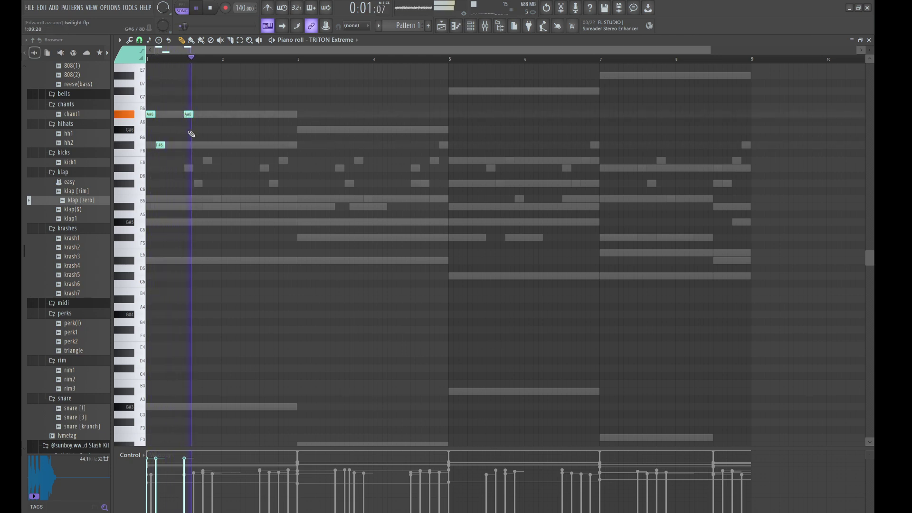
{"action": "left_click_drag", "start_coordinate": [186, 114], "coordinate": [178, 135]}
{"action": "key", "text": "space"}
{"action": "key", "text": "space"}
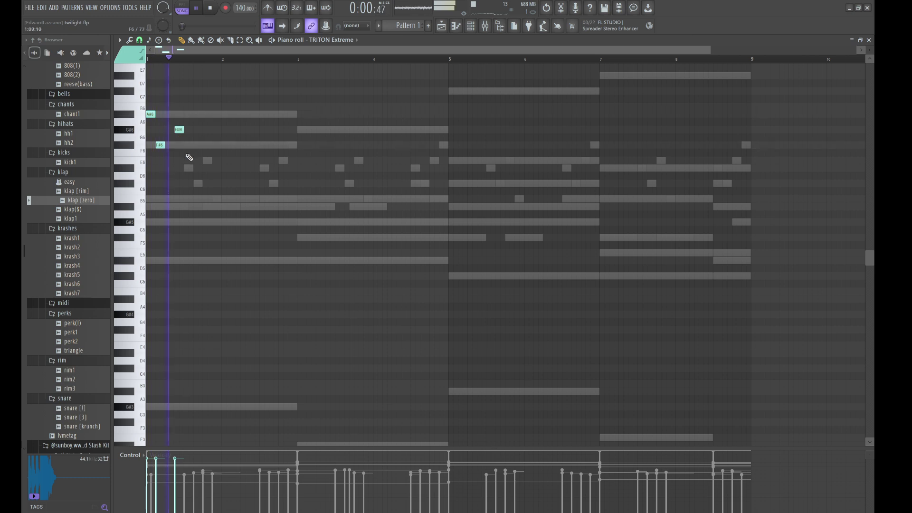
{"action": "key", "text": "space"}
{"action": "left_click", "coordinate": [189, 129]}
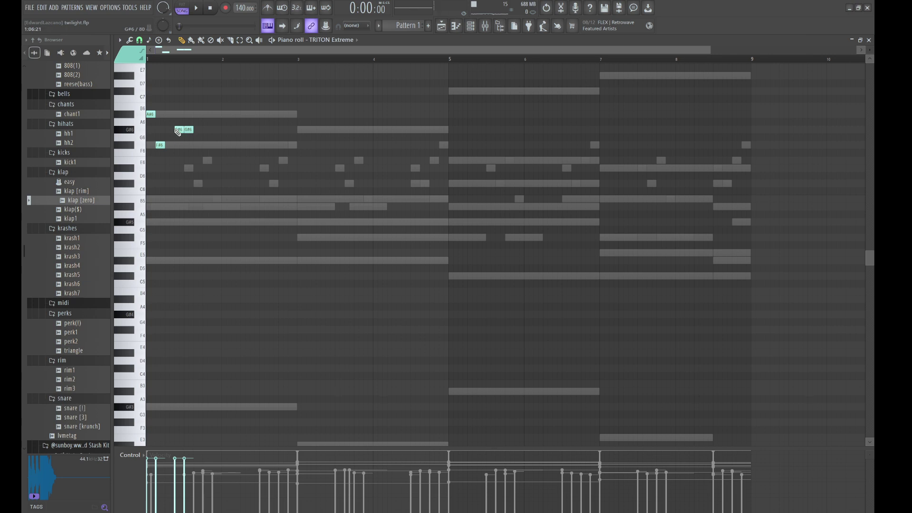
{"action": "left_click_drag", "start_coordinate": [180, 131], "coordinate": [195, 160]}
{"action": "key", "text": "space"}
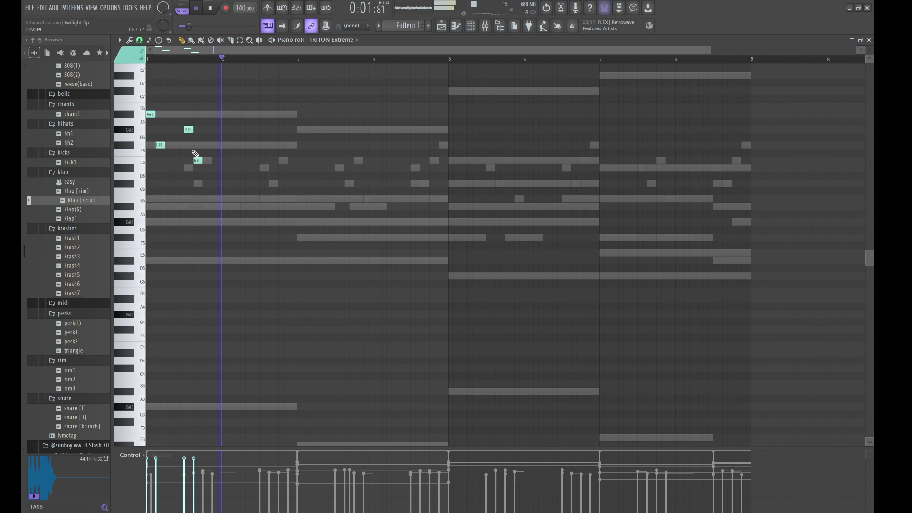
Lower the last note of the motif to D#6 and the beat 3 note to C#6
{"action": "key", "text": "space"}
{"action": "left_click", "coordinate": [198, 160]}
{"action": "left_click_drag", "start_coordinate": [198, 159], "coordinate": [196, 167]}
{"action": "key", "text": "space"}
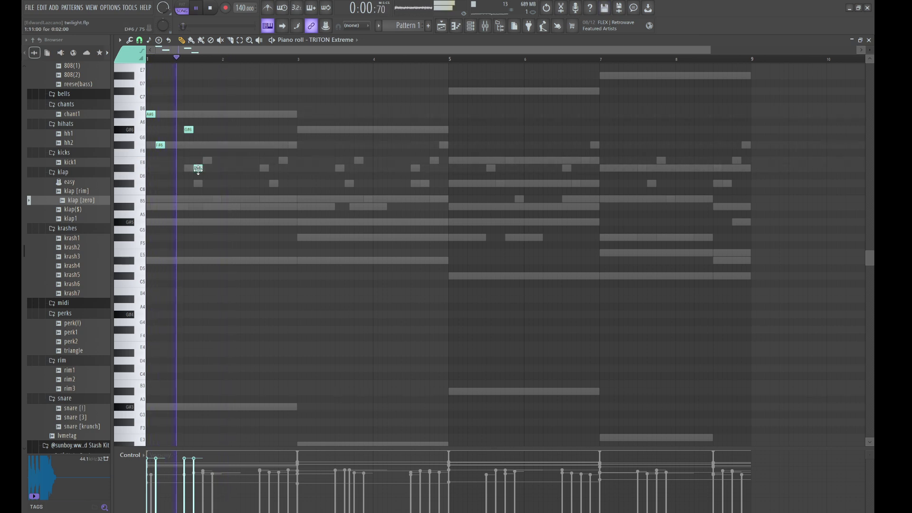
{"action": "key", "text": "space"}
{"action": "key", "text": "space"}
{"action": "left_click_drag", "start_coordinate": [187, 130], "coordinate": [186, 183]}
{"action": "key", "text": "space"}
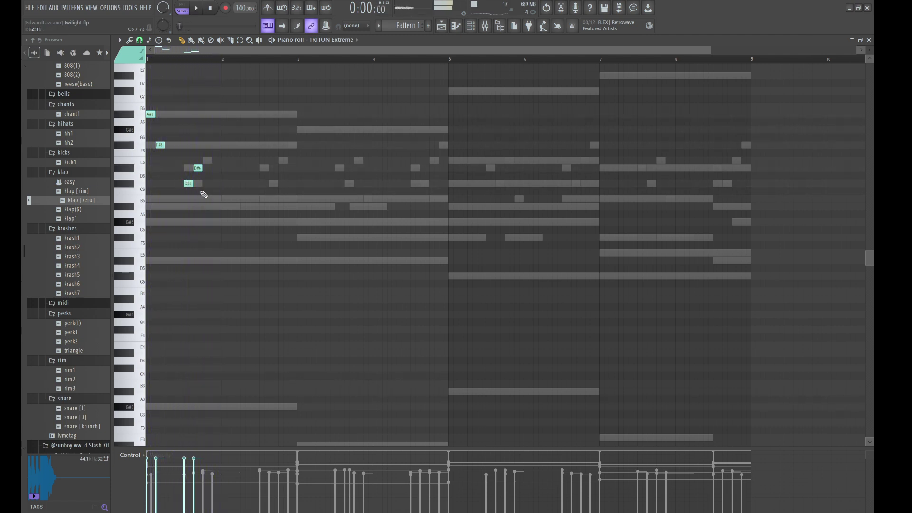
Select all four notes of the motif and raise their velocity to the maximum
{"action": "left_click_drag", "start_coordinate": [231, 215], "coordinate": [148, 134]}
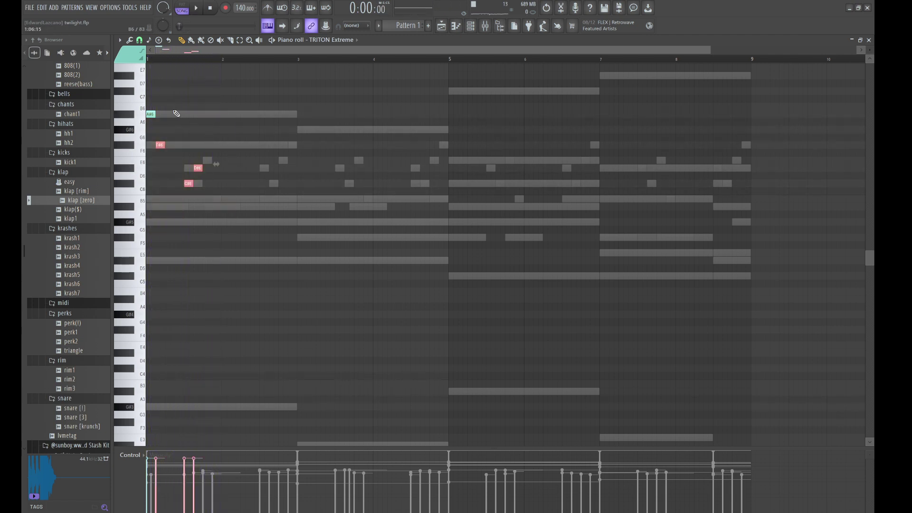
{"action": "left_click_drag", "start_coordinate": [149, 96], "coordinate": [216, 207]}
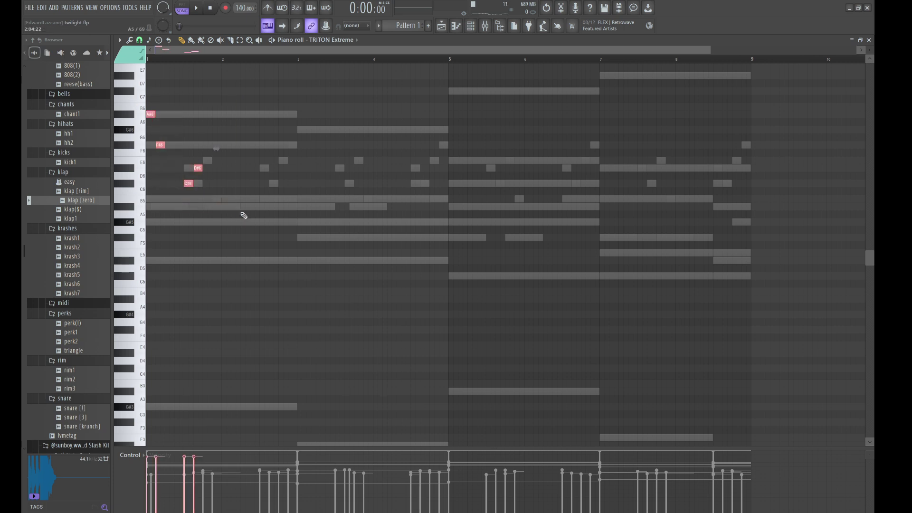
{"action": "key", "text": "space"}
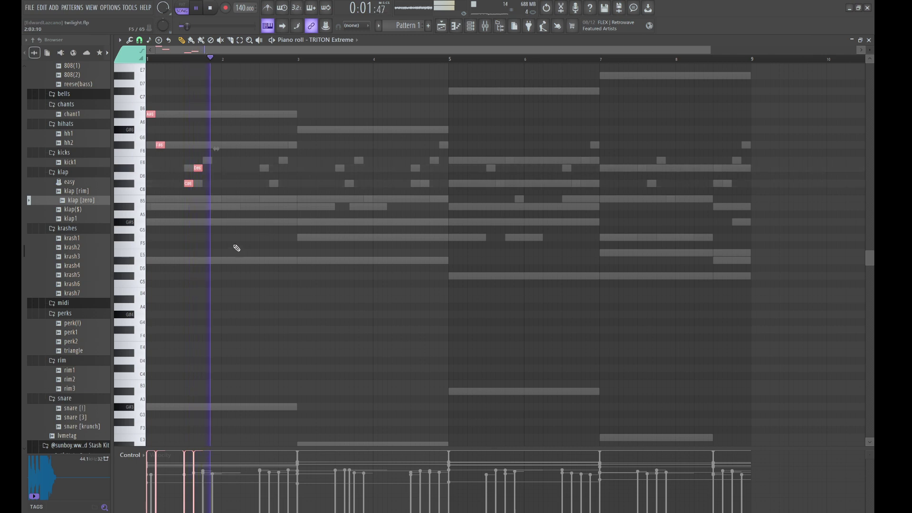
Duplicate the four-note motif so it repeats in bars 2, 3 and 4
{"action": "left_click_drag", "start_coordinate": [194, 170], "coordinate": [271, 195]}
{"action": "key", "text": "ctrl+d"}
{"action": "key", "text": "space"}
{"action": "key", "text": "space"}
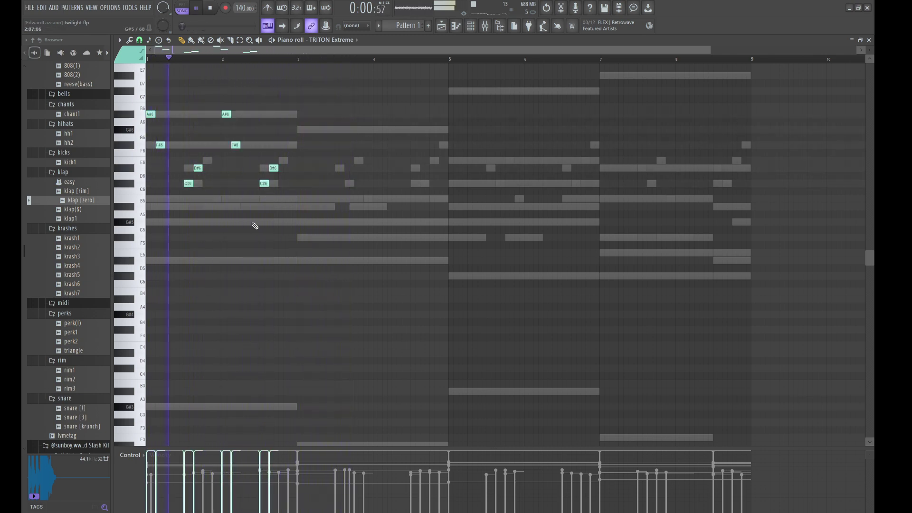
{"action": "key", "text": "ctrl+b"}
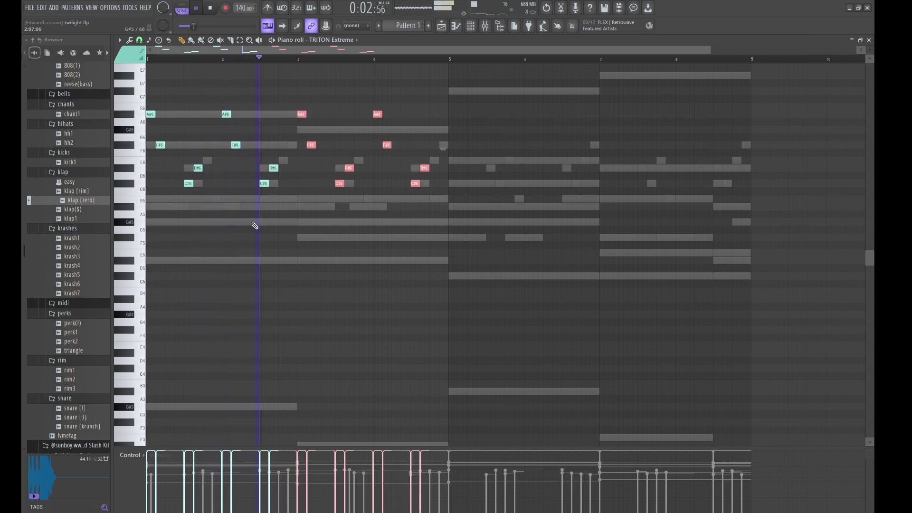
{"action": "key", "text": "space"}
{"action": "key", "text": "ctrl+d"}
{"action": "key", "text": "space"}
Add an E6 note at the end of bar 2 and a B5 at the end of bar 4, and duplicate the melody into bars 5 to 8
{"action": "left_click", "coordinate": [288, 160]}
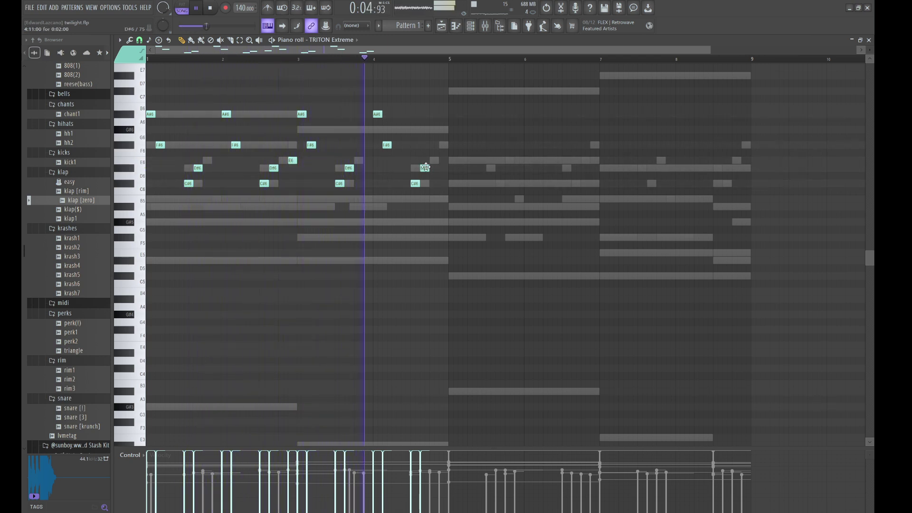
{"action": "left_click", "coordinate": [442, 199]}
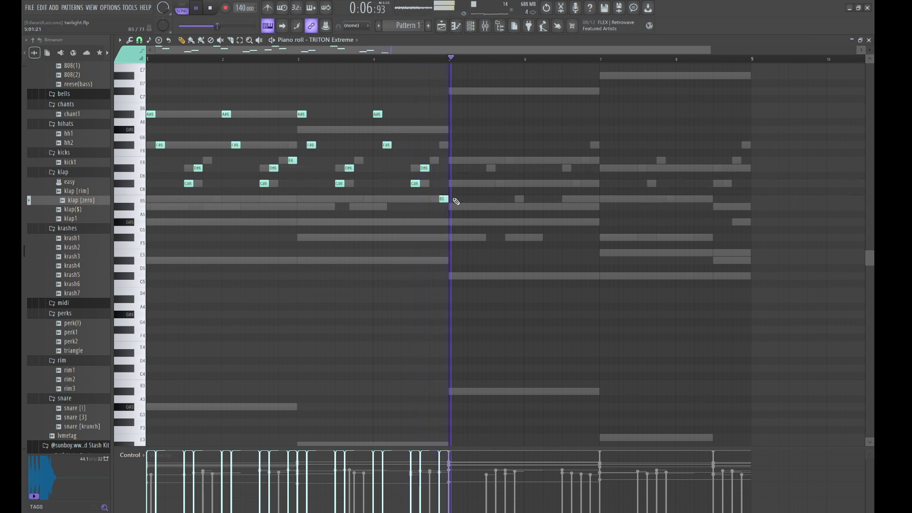
{"action": "key", "text": "ctrl+b"}
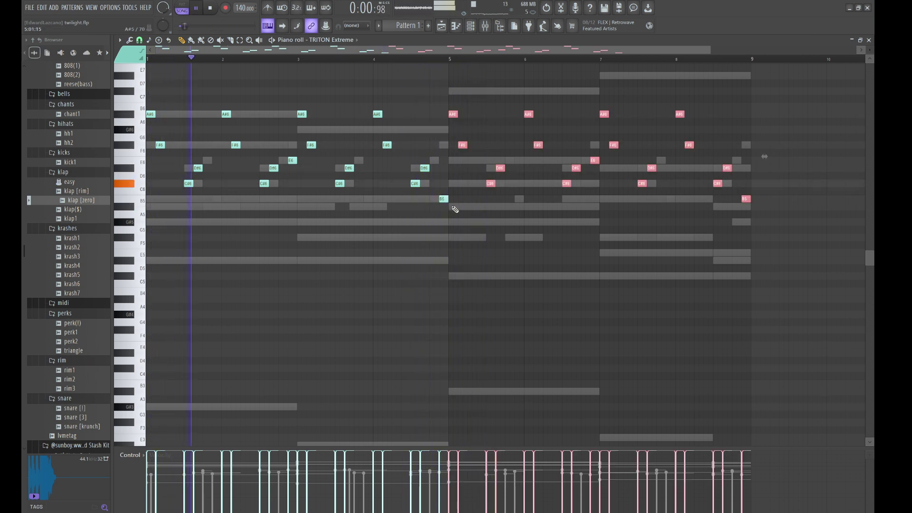
{"action": "key", "text": "ctrl+d"}
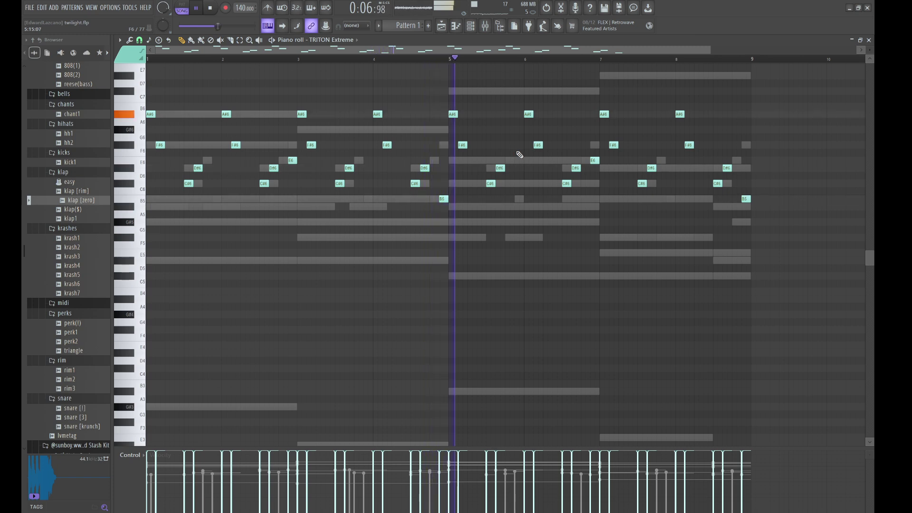
Copy the electric piano notes from the TRITON Extreme channel into the fifth Sampler channel
{"action": "left_click", "coordinate": [470, 26]}
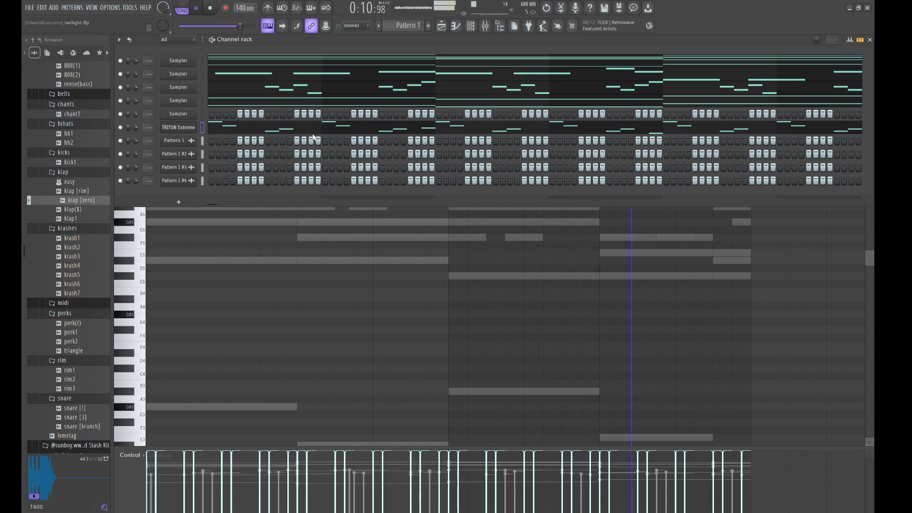
{"action": "left_click", "coordinate": [201, 114]}
{"action": "key", "text": "ctrl+v"}
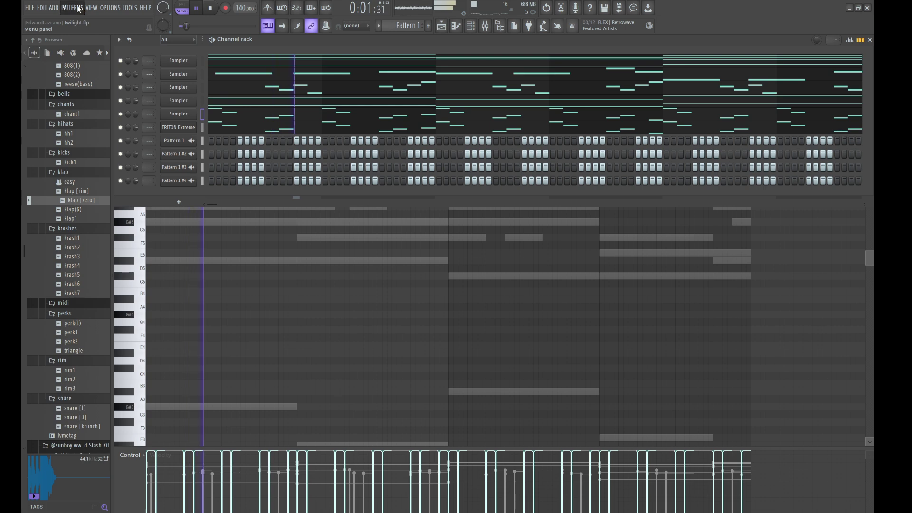
Render the St Trem EP part as an audio clip and set the Pattern 1 #5 clip's declicking mode to Generic (bleeding)
{"action": "key", "text": "space"}
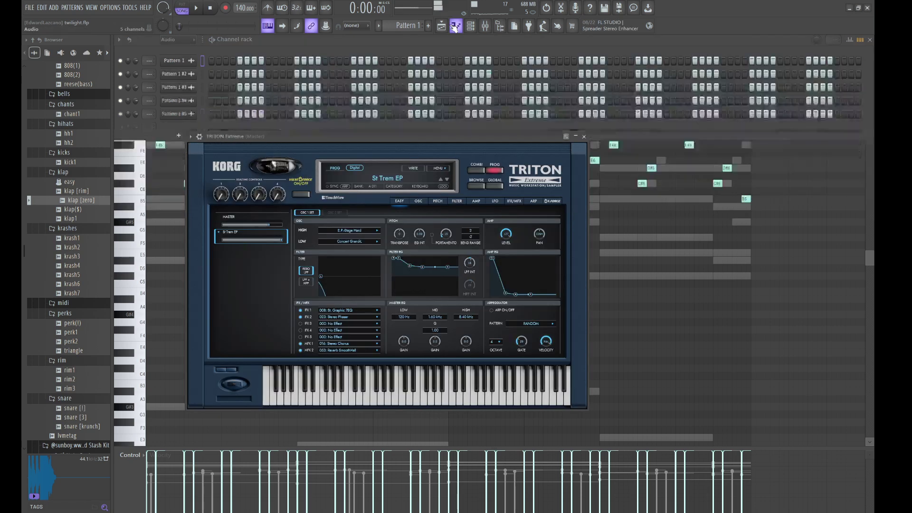
{"action": "left_click", "coordinate": [174, 114]}
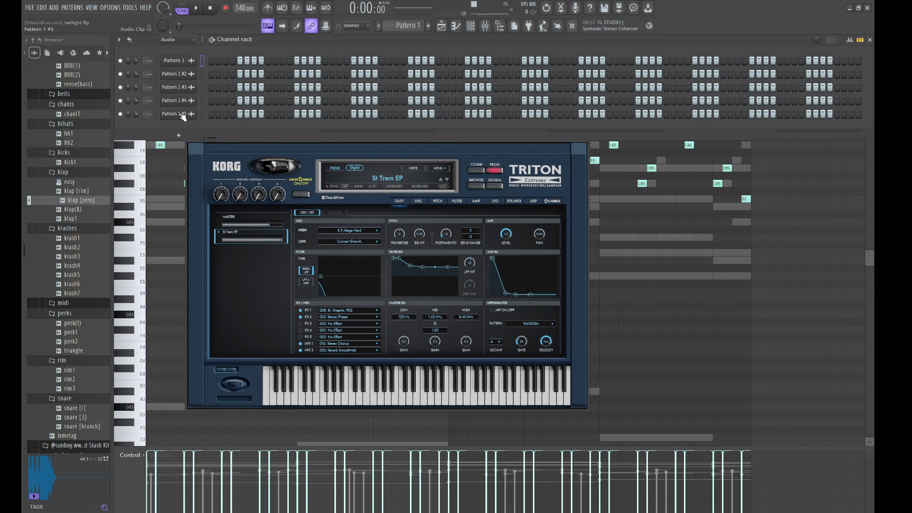
{"action": "left_click", "coordinate": [248, 216]}
{"action": "left_click", "coordinate": [255, 241]}
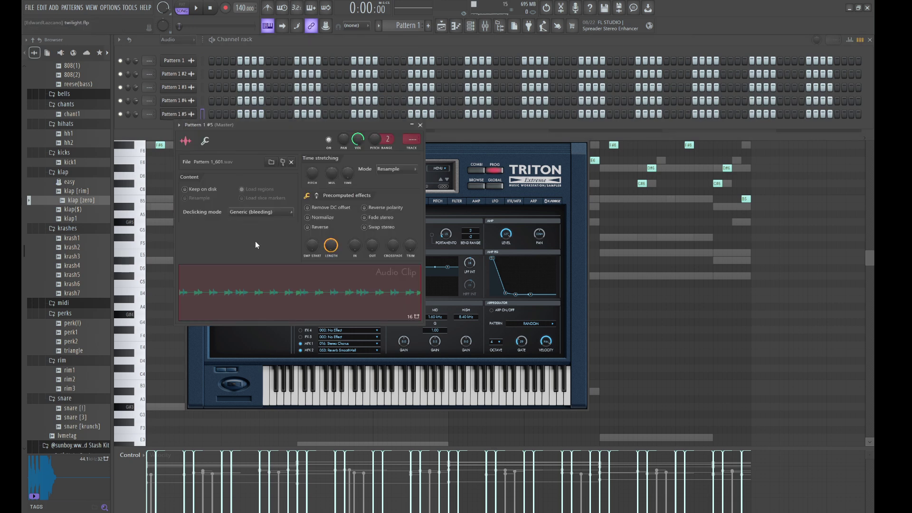
Show all channels in the channel rack again and delete the TRITON Extreme channel
{"action": "left_click", "coordinate": [179, 39]}
{"action": "left_click", "coordinate": [177, 47]}
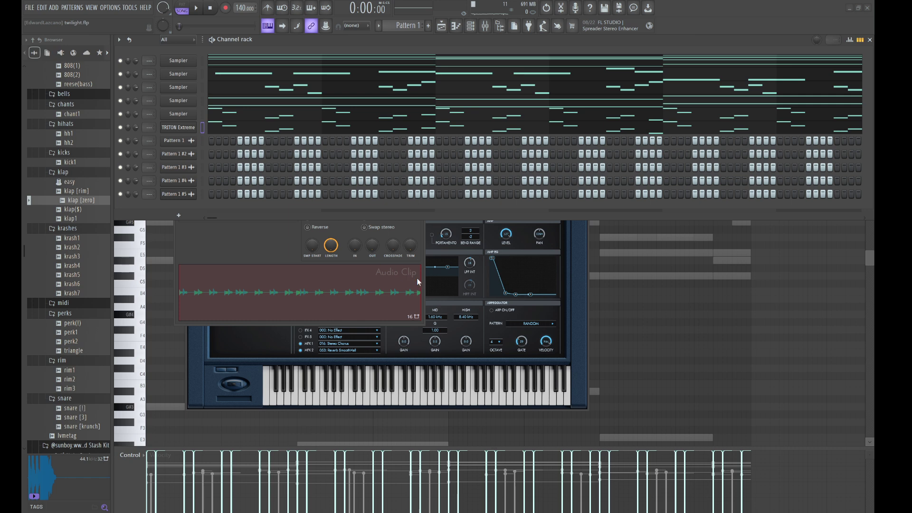
{"action": "key", "text": "Escape"}
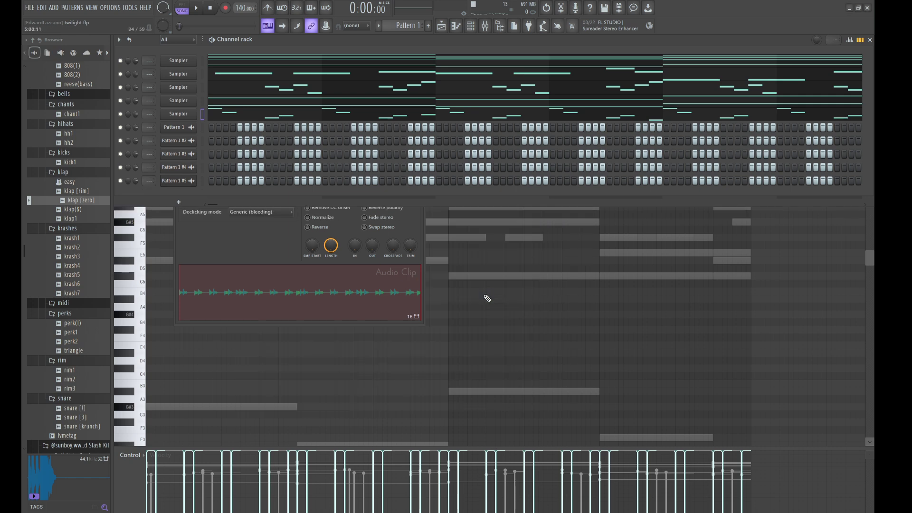
Place the Pattern 1 #5 audio clip on Track 5 of the playlist from bar 1
{"action": "left_click", "coordinate": [441, 26]}
{"action": "left_click_drag", "start_coordinate": [142, 125], "coordinate": [240, 177]}
{"action": "double_click", "coordinate": [261, 184]}
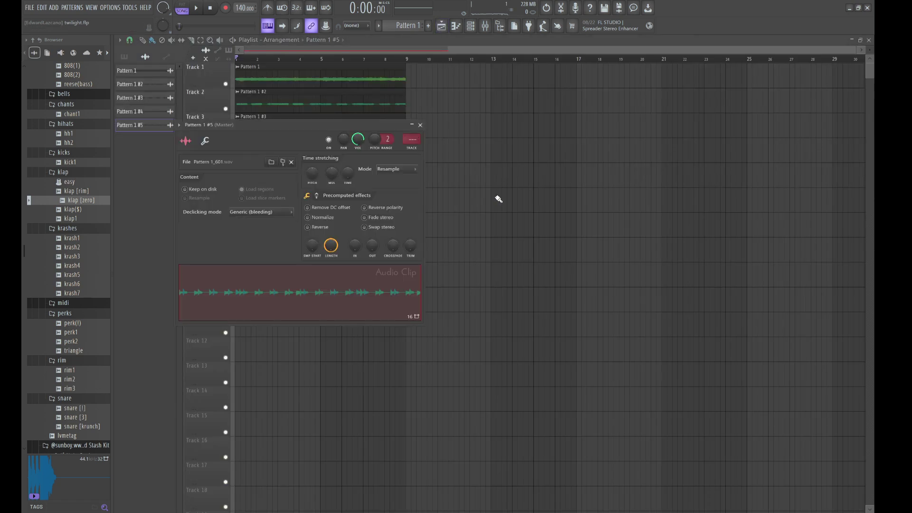
Assign the five Pattern 1 audio clip channels to mixer tracks 1 to 5
{"action": "key", "text": "Escape"}
{"action": "left_click", "coordinate": [474, 30]}
{"action": "left_click", "coordinate": [475, 31]}
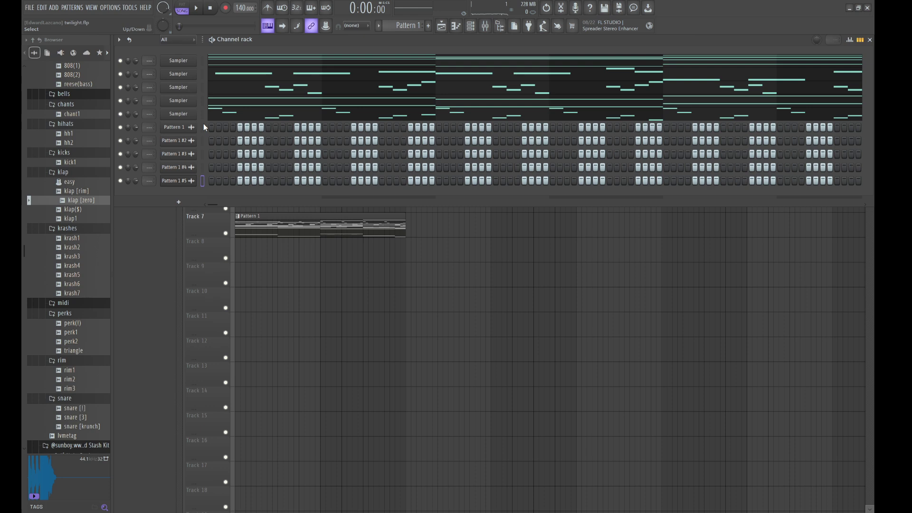
{"action": "left_click", "coordinate": [484, 25]}
{"action": "key", "text": "ctrl+shift+l"}
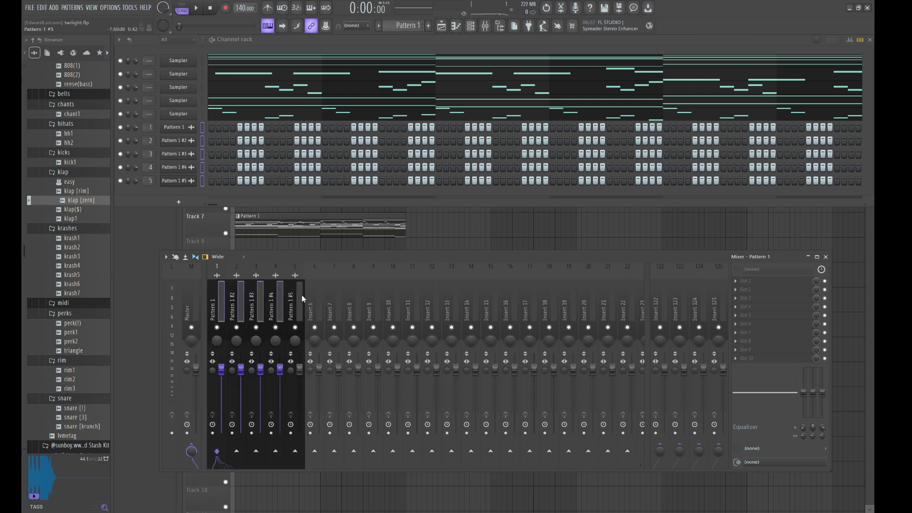
Route mixer tracks Pattern 1 to Pattern 1 #5 only to Insert 6 and check each track's routing
{"action": "left_click", "coordinate": [318, 296]}
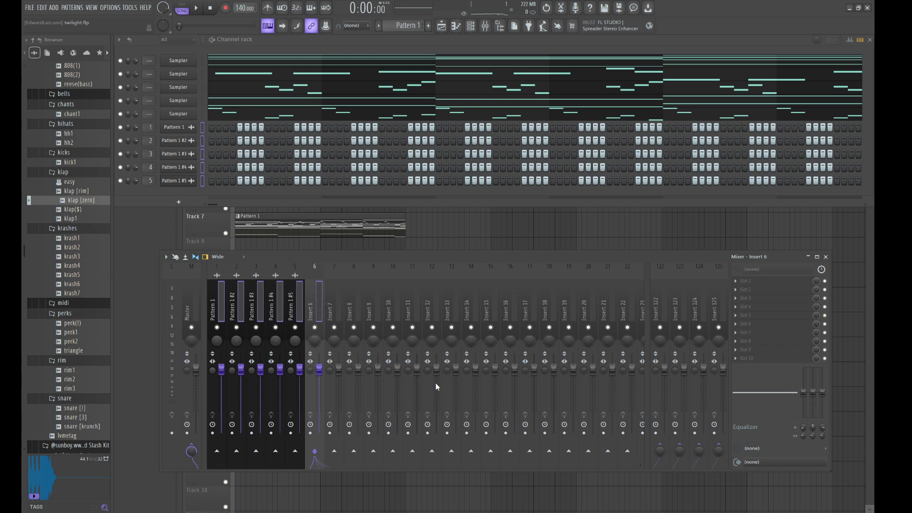
{"action": "left_click", "coordinate": [300, 307]}
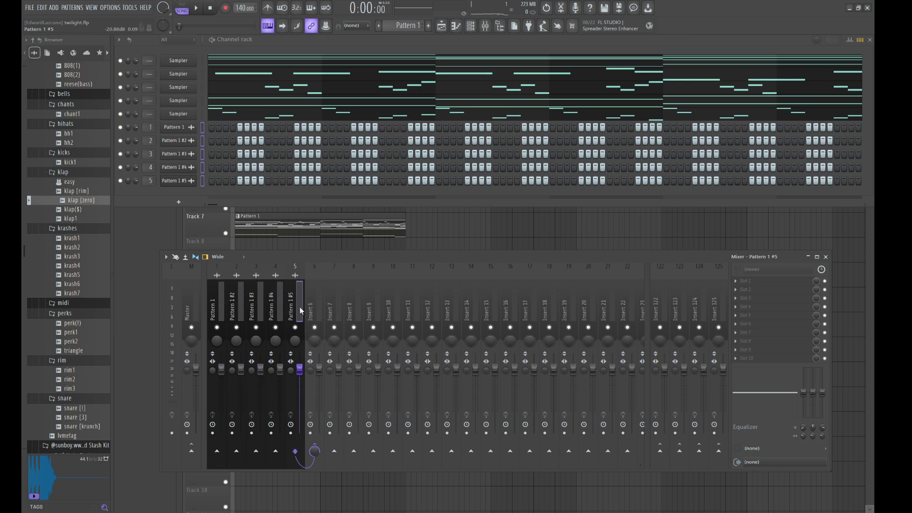
{"action": "left_click", "coordinate": [254, 295]}
{"action": "left_click", "coordinate": [272, 298]}
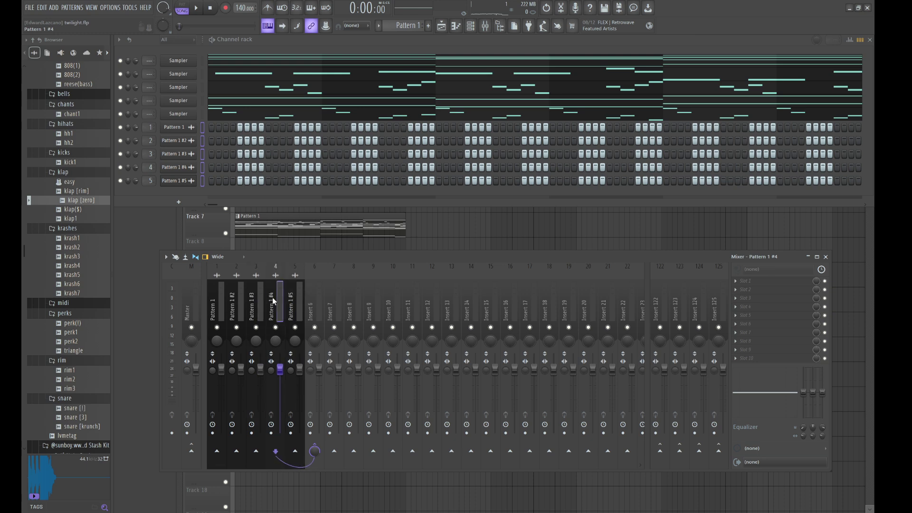
{"action": "left_click", "coordinate": [231, 295]}
{"action": "left_click", "coordinate": [185, 286]}
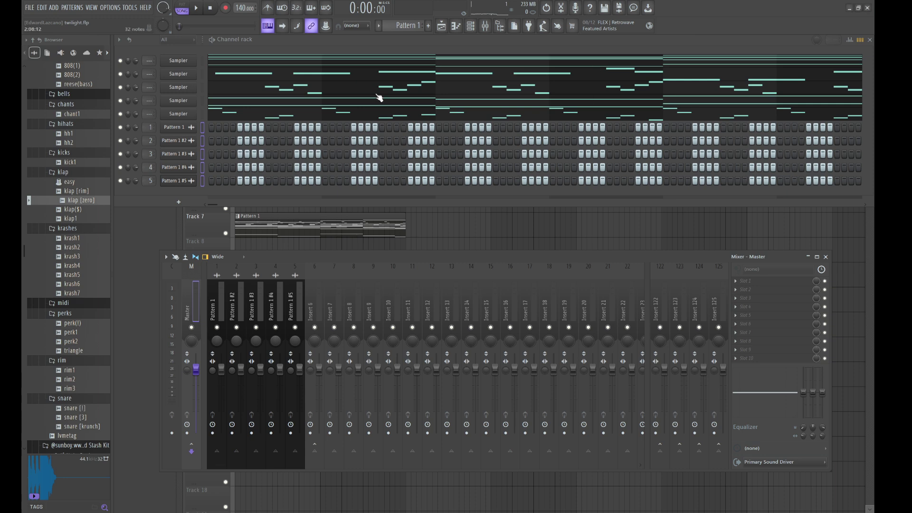
{"action": "left_click", "coordinate": [292, 285]}
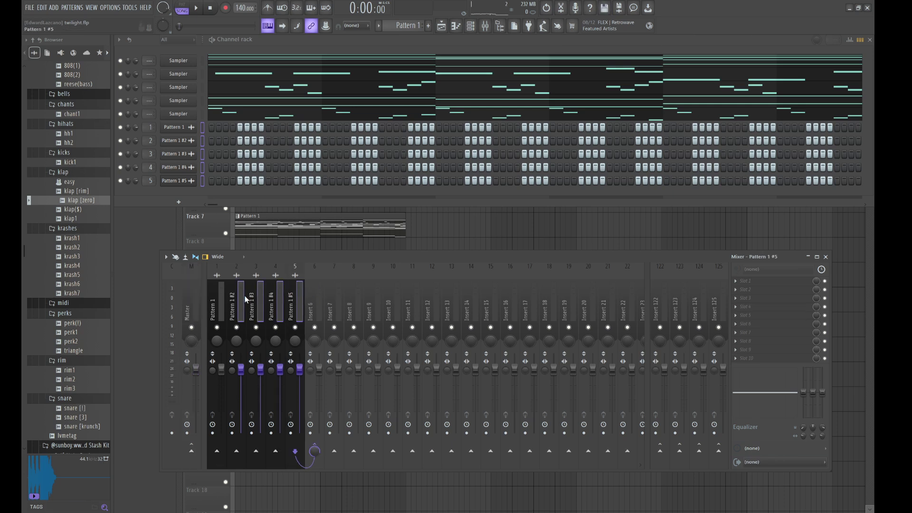
{"action": "key", "text": "F5"}
{"action": "left_click", "coordinate": [302, 423]}
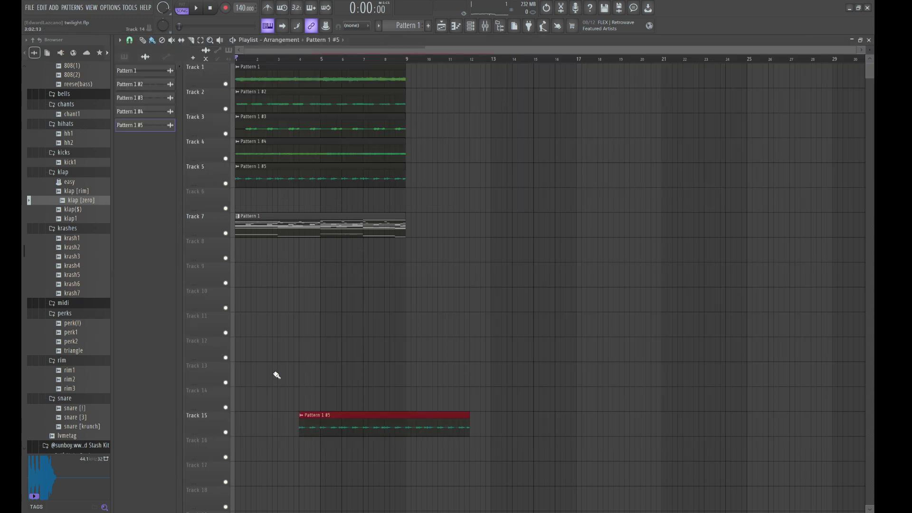
{"action": "right_click", "coordinate": [372, 436]}
Play the song with mixer tracks 2 to 5 turned down and roll off Pattern 1's lows and highs with Fruity Parametric EQ 2
{"action": "left_click", "coordinate": [471, 26]}
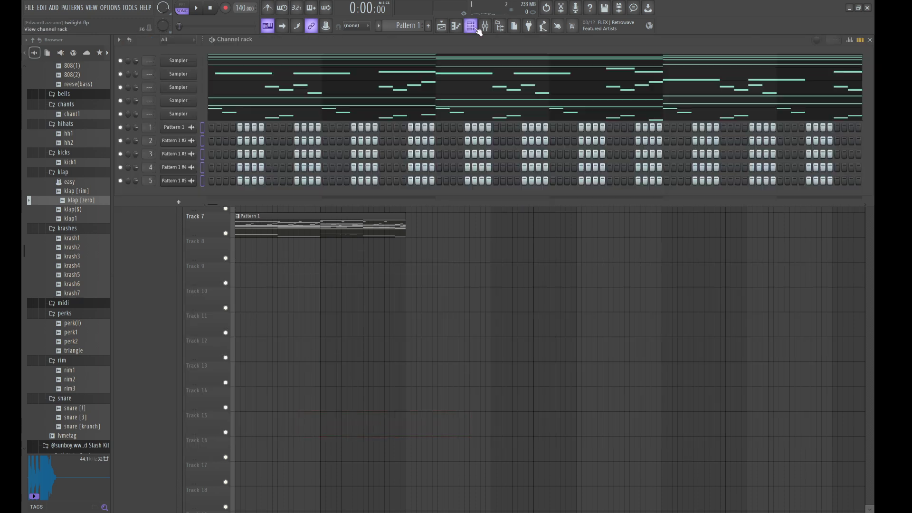
{"action": "left_click", "coordinate": [488, 26]}
{"action": "key", "text": "space"}
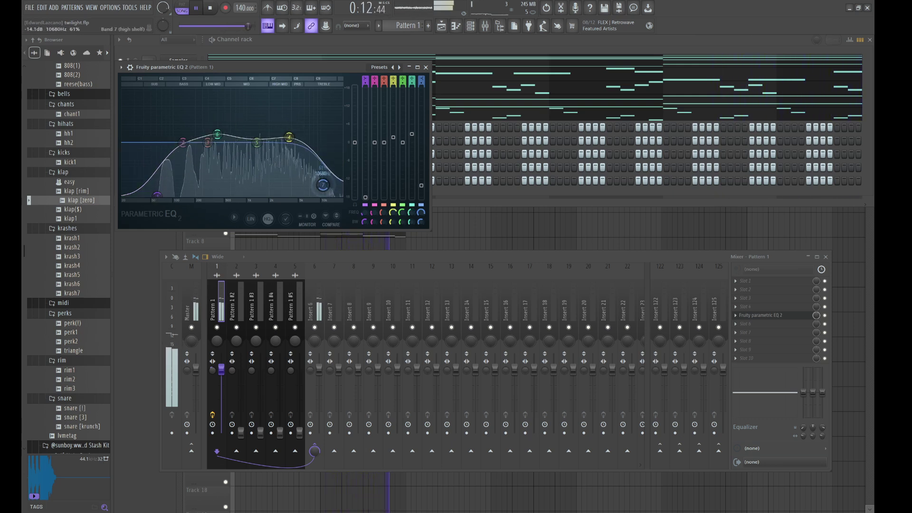
Balance the level and stereo separation of mixer track Pattern 1 #2 and roll off its lows and highs with Fruity Parametric EQ 2
{"action": "left_click", "coordinate": [230, 390]}
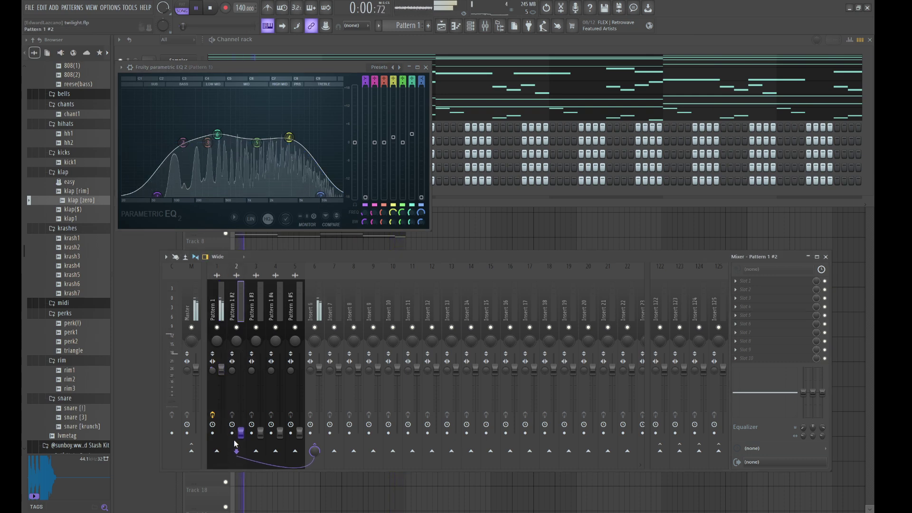
{"action": "left_click_drag", "start_coordinate": [241, 428], "coordinate": [240, 379]}
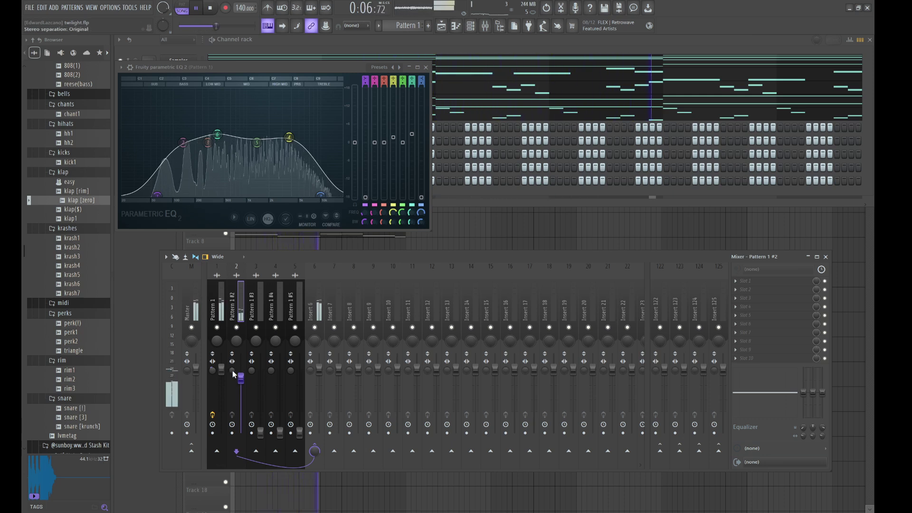
{"action": "left_click_drag", "start_coordinate": [231, 370], "coordinate": [232, 364]}
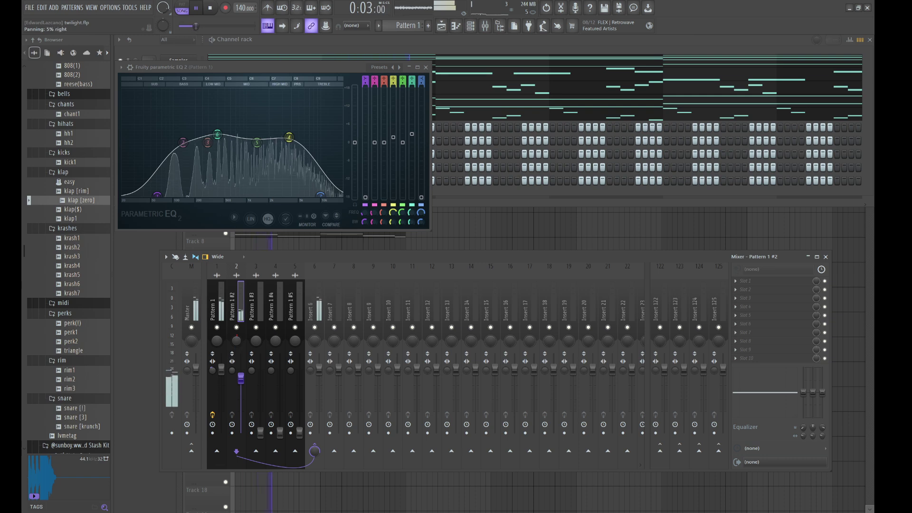
{"action": "left_click_drag", "start_coordinate": [233, 369], "coordinate": [232, 380]}
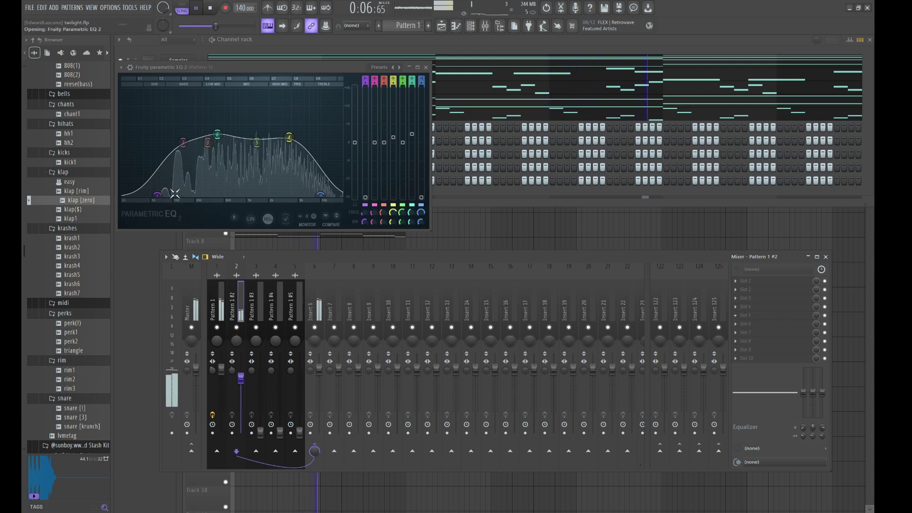
{"action": "left_click_drag", "start_coordinate": [181, 167], "coordinate": [186, 219]}
{"action": "left_click_drag", "start_coordinate": [304, 166], "coordinate": [346, 219]}
Raise the Pattern 1 #3 fader and cut the track's lows and its highs around 10 kHz with Fruity Parametric EQ 2 in slot 7
{"action": "left_click", "coordinate": [257, 296]}
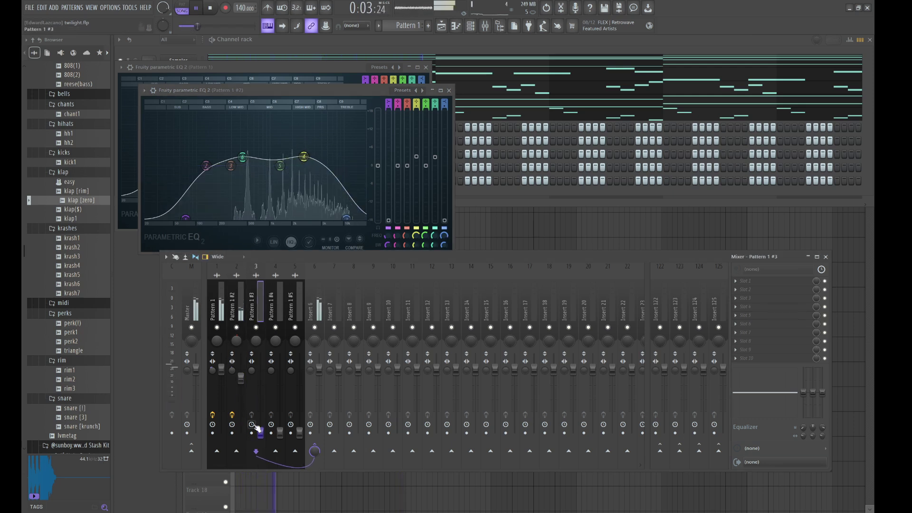
{"action": "left_click_drag", "start_coordinate": [261, 435], "coordinate": [262, 371]}
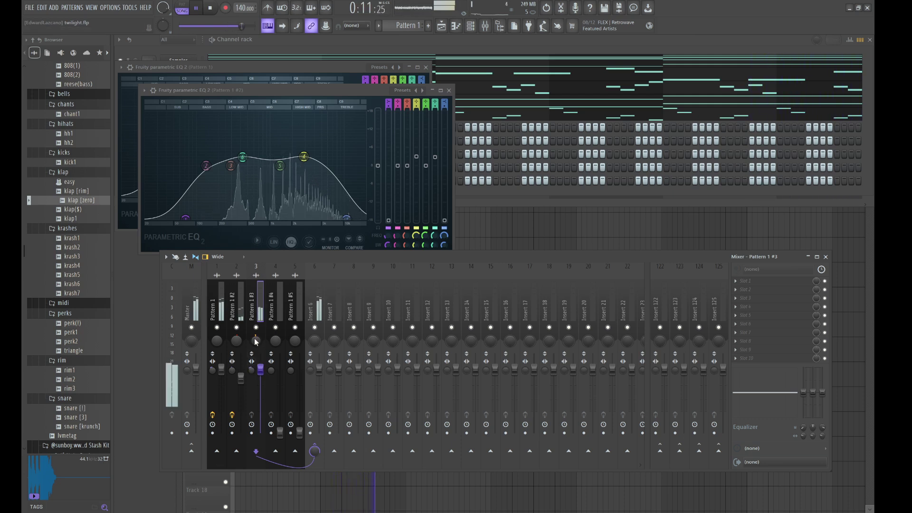
{"action": "left_click", "coordinate": [736, 335]}
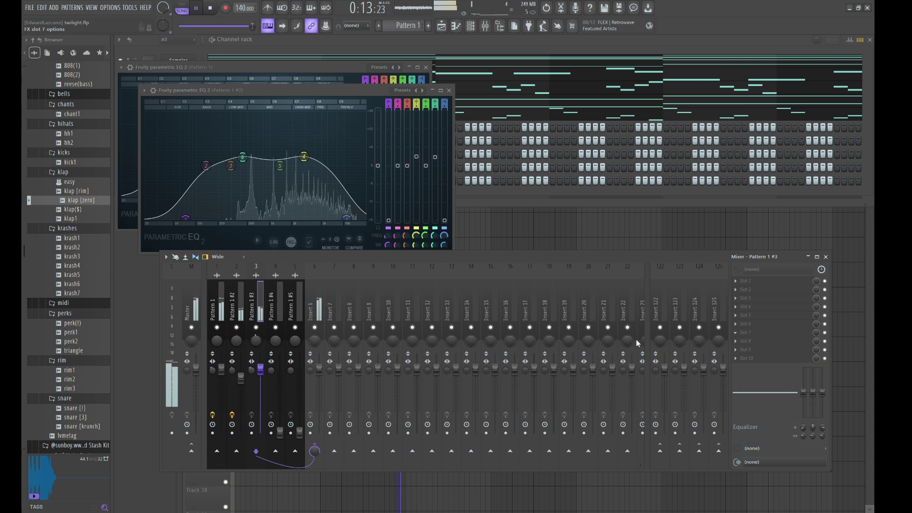
{"action": "left_click", "coordinate": [335, 273]}
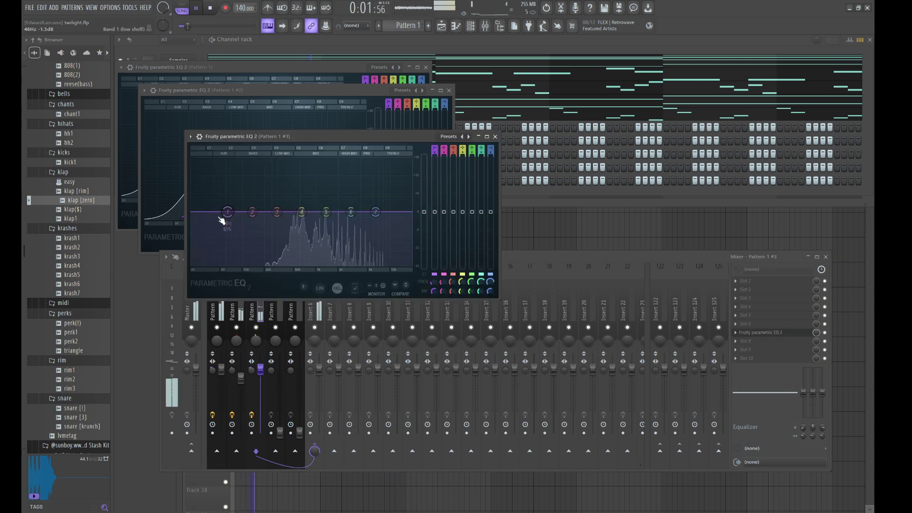
{"action": "left_click_drag", "start_coordinate": [228, 212], "coordinate": [239, 268]}
{"action": "left_click_drag", "start_coordinate": [351, 211], "coordinate": [390, 265]}
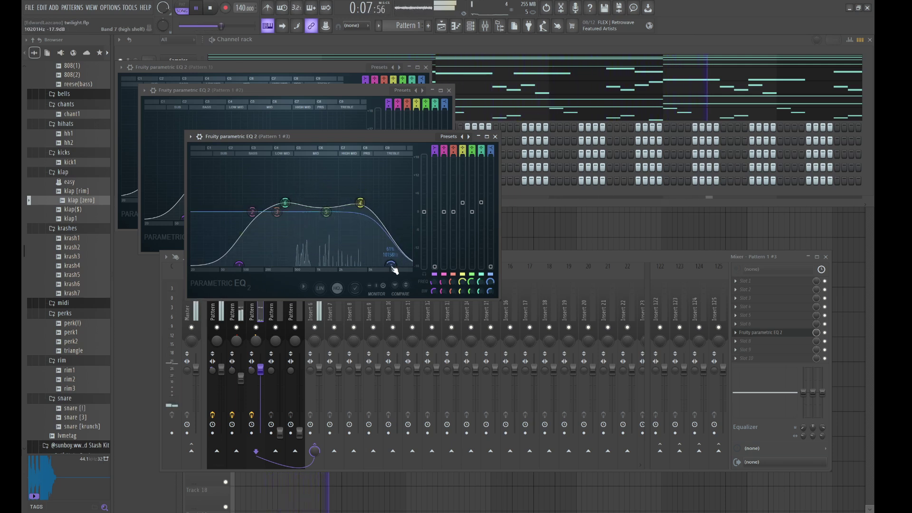
{"action": "left_click_drag", "start_coordinate": [240, 265], "coordinate": [249, 270]}
Raise the Pattern 1 #4 fader and roll off the track's lows and highs with Fruity Parametric EQ 2 in slot 4
{"action": "left_click", "coordinate": [278, 436]}
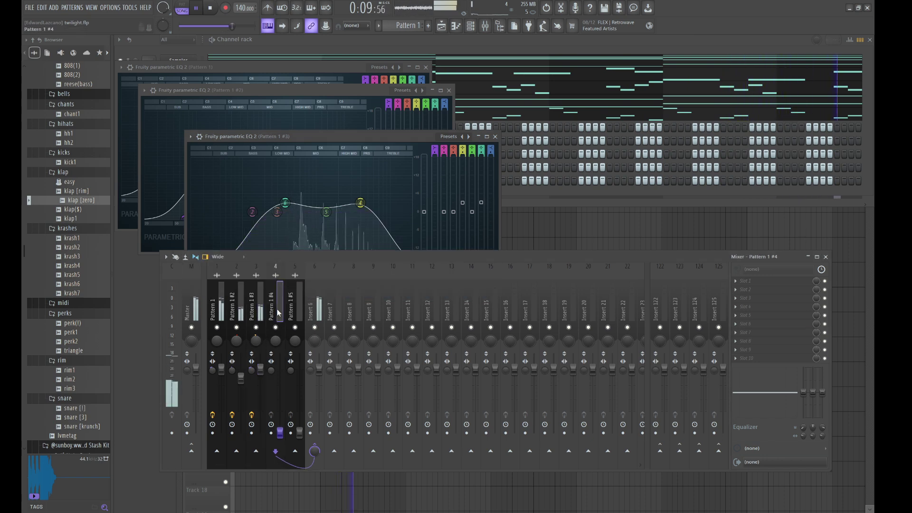
{"action": "left_click_drag", "start_coordinate": [280, 432], "coordinate": [280, 376]}
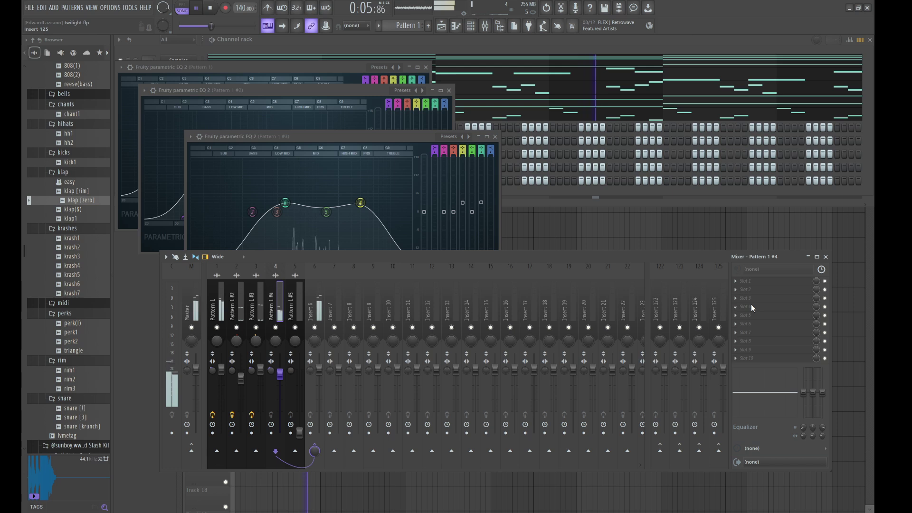
{"action": "left_click", "coordinate": [645, 340]}
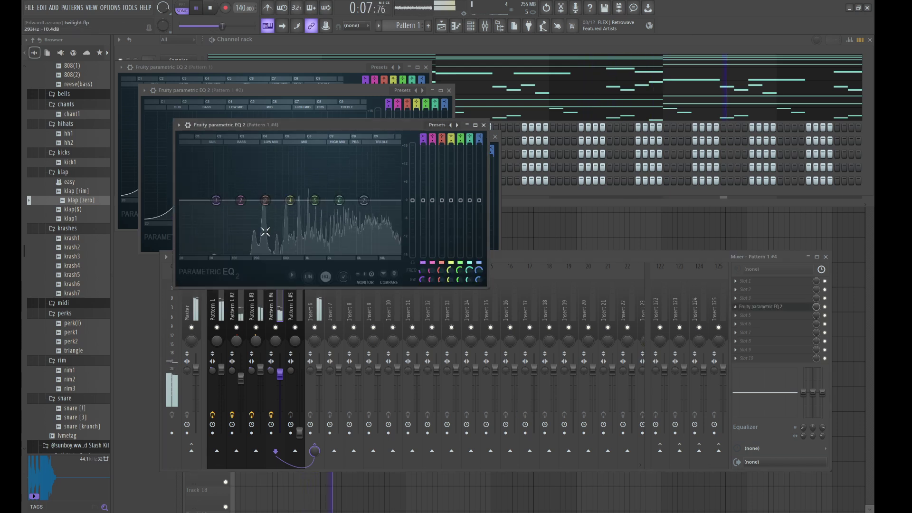
{"action": "left_click_drag", "start_coordinate": [216, 200], "coordinate": [233, 258]}
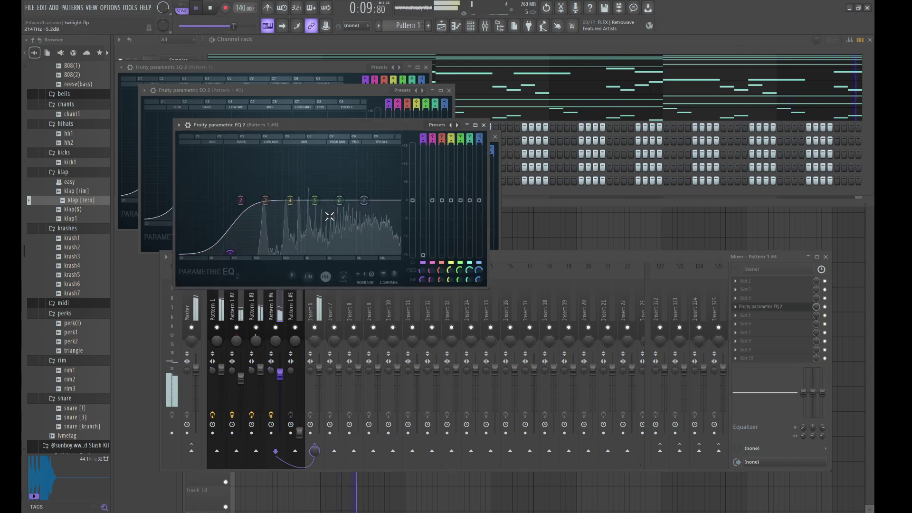
{"action": "left_click_drag", "start_coordinate": [339, 200], "coordinate": [321, 195]}
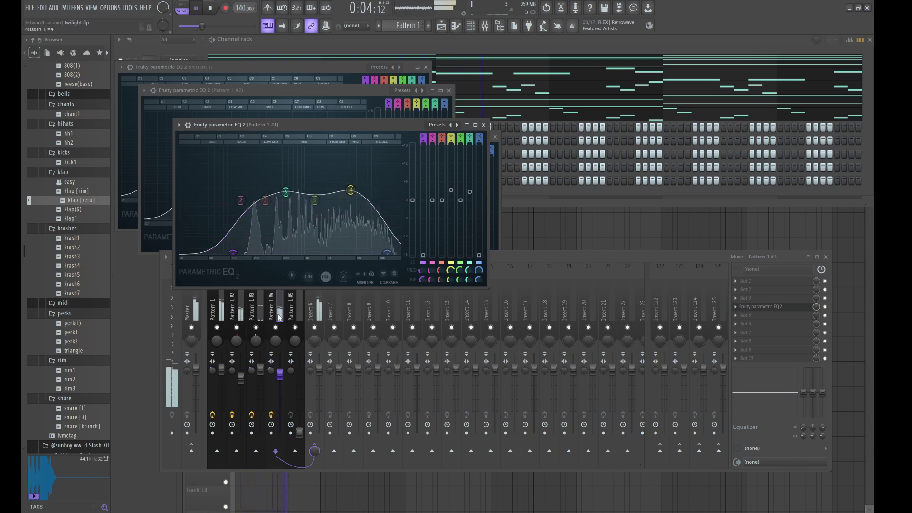
Raise Pattern 1 #5 with 30% stereo separation and cut its lows at 116 Hz and its highs with Fruity Parametric EQ 2 in slot 4
{"action": "left_click", "coordinate": [291, 318]}
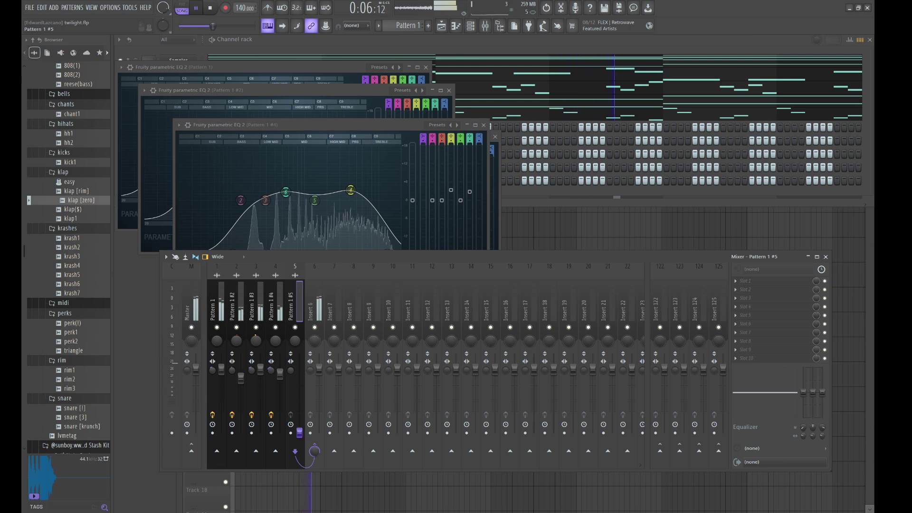
{"action": "left_click_drag", "start_coordinate": [299, 431], "coordinate": [291, 382]}
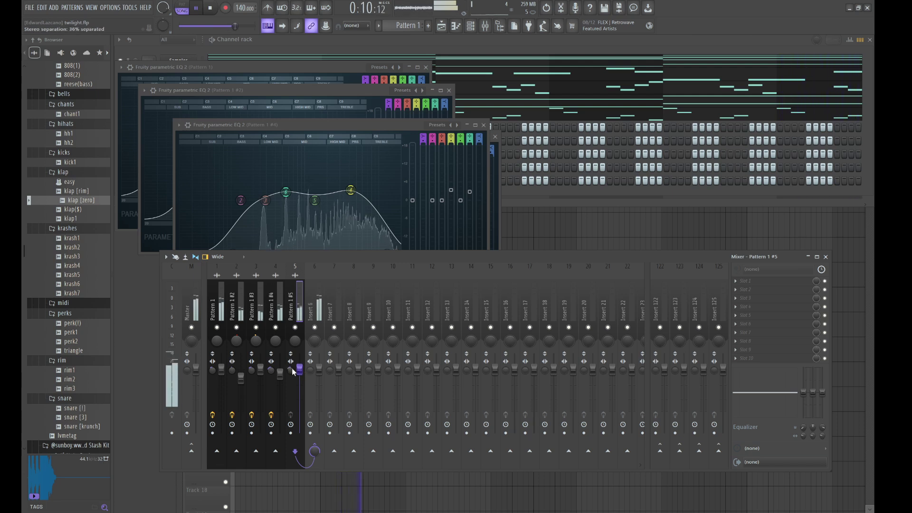
{"action": "left_click", "coordinate": [748, 306]}
{"action": "left_click", "coordinate": [635, 337]}
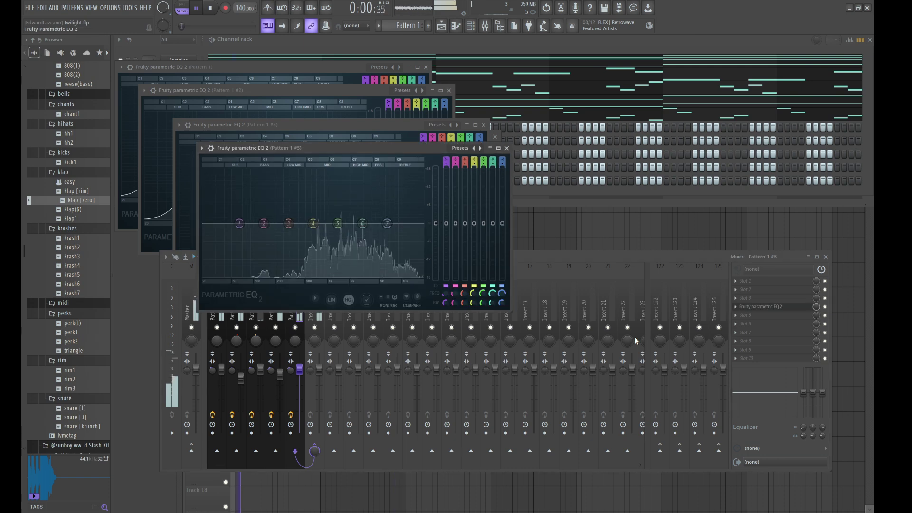
{"action": "left_click_drag", "start_coordinate": [240, 223], "coordinate": [256, 281]}
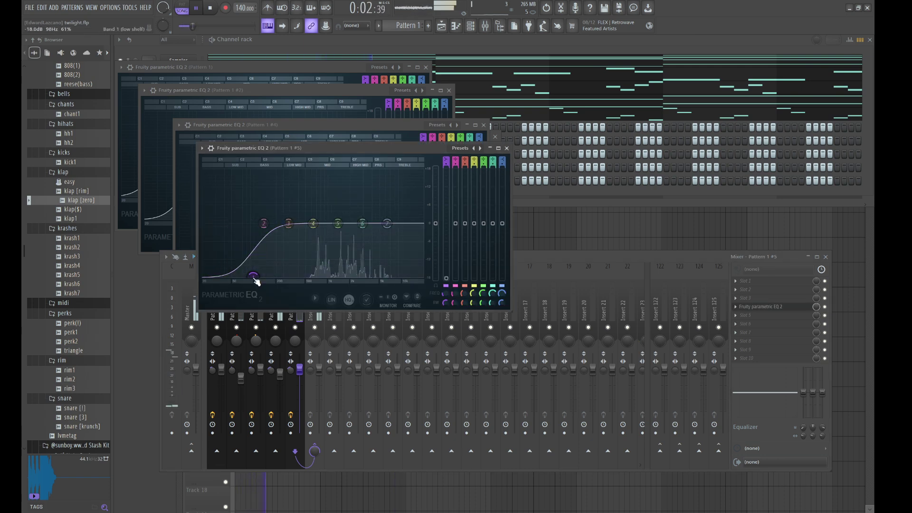
{"action": "mouse_move", "coordinate": [363, 224]}
{"action": "left_mouse_down"}
{"action": "mouse_move", "coordinate": [305, 216]}
{"action": "mouse_move", "coordinate": [363, 204]}
{"action": "mouse_move", "coordinate": [368, 217]}
{"action": "left_mouse_up"}
{"action": "left_click_drag", "start_coordinate": [387, 224], "coordinate": [403, 280]}
{"action": "left_click_drag", "start_coordinate": [254, 274], "coordinate": [259, 276]}
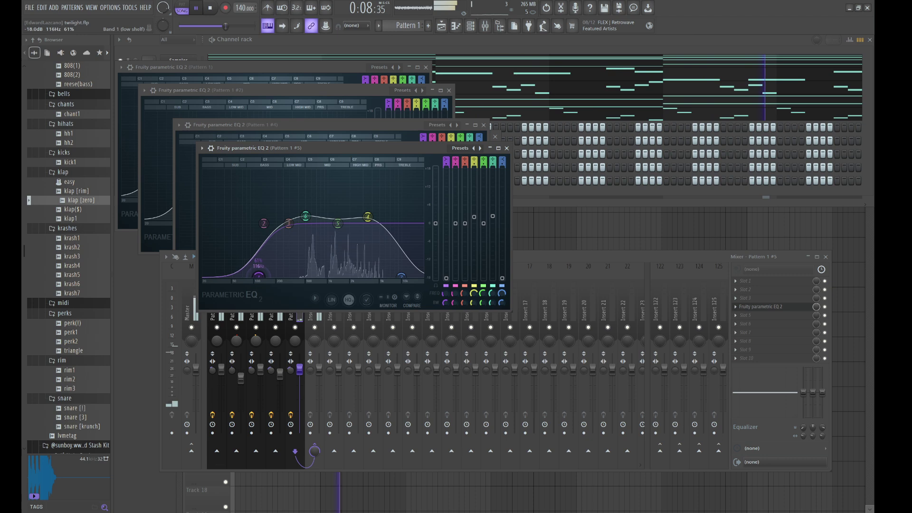
{"action": "left_click_drag", "start_coordinate": [300, 371], "coordinate": [300, 374]}
Compress Insert 6 with Pro-C 2 in slot 5, adjusting the threshold, lowering the ratio and setting the wet gain to about +1.08 dB
{"action": "left_click", "coordinate": [317, 298]}
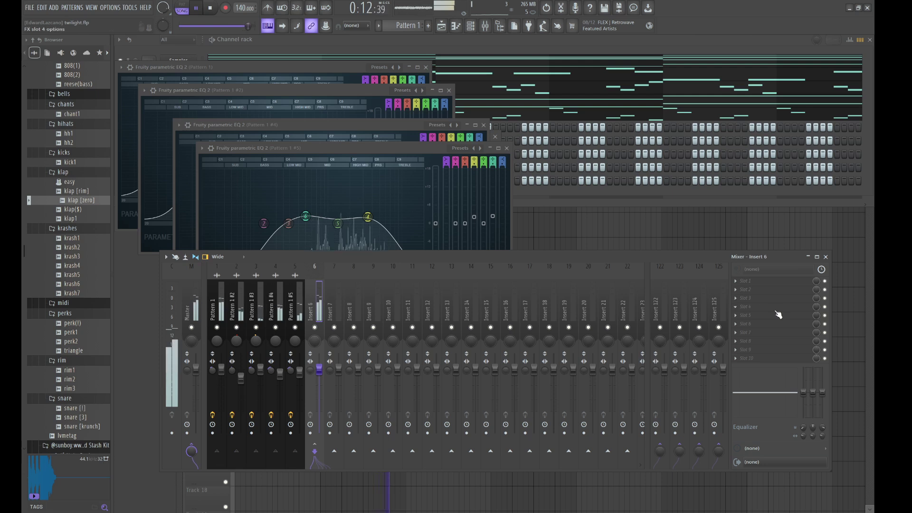
{"action": "key", "text": "ctrl+s"}
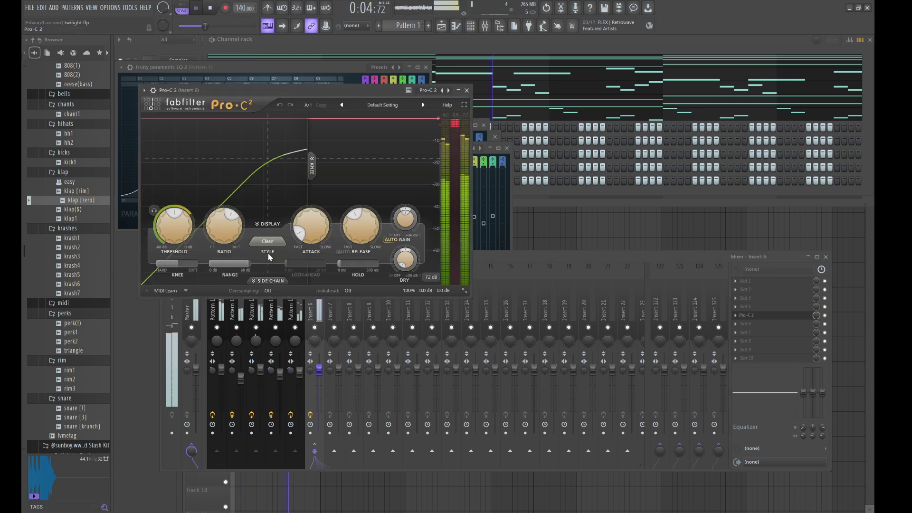
{"action": "mouse_move", "coordinate": [172, 229]}
{"action": "left_mouse_down"}
{"action": "mouse_move", "coordinate": [169, 247]}
{"action": "mouse_move", "coordinate": [167, 235]}
{"action": "left_mouse_up"}
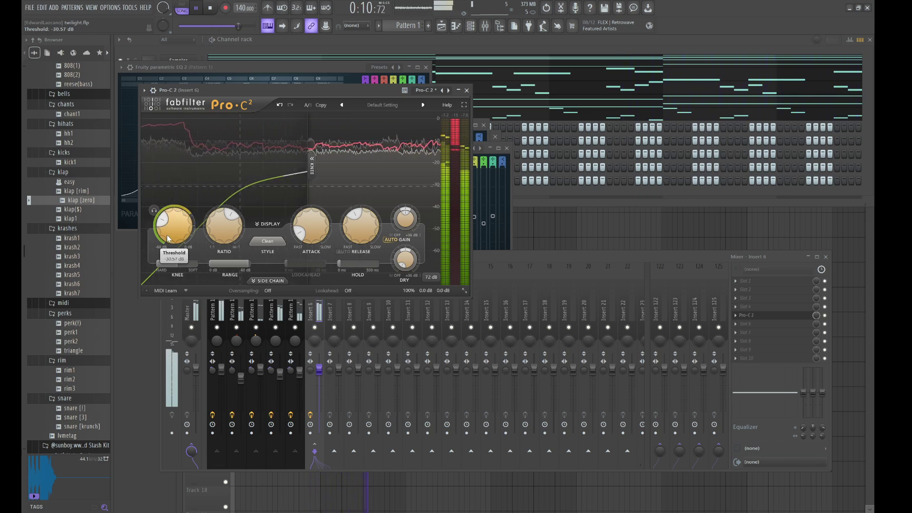
{"action": "left_click_drag", "start_coordinate": [221, 229], "coordinate": [226, 254]}
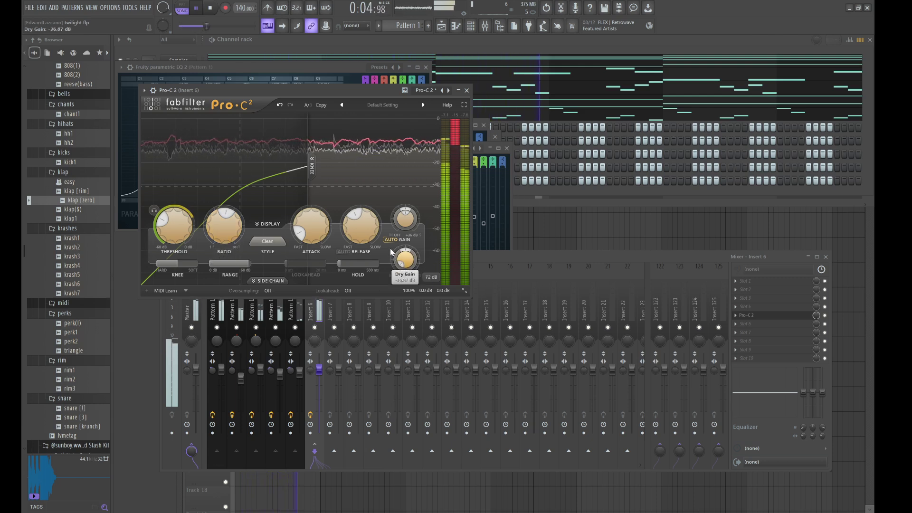
{"action": "left_click_drag", "start_coordinate": [390, 252], "coordinate": [396, 210]}
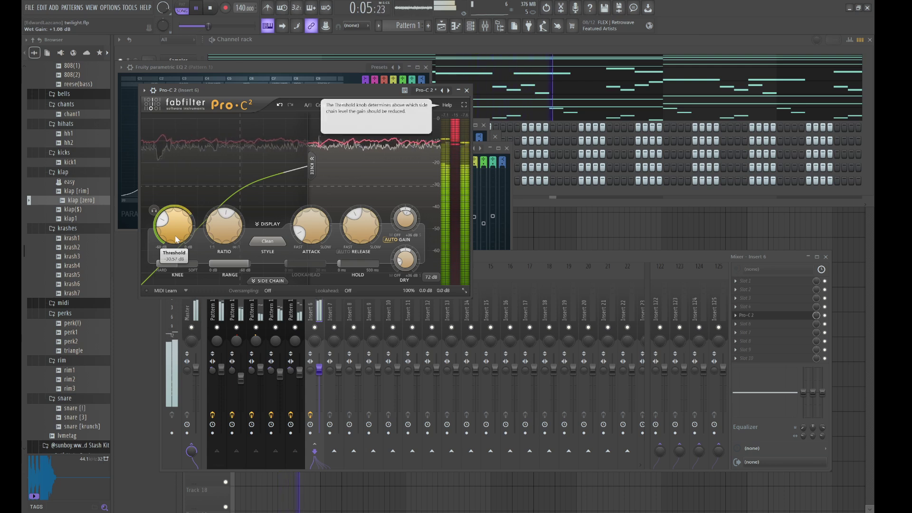
{"action": "left_click_drag", "start_coordinate": [175, 239], "coordinate": [168, 204]}
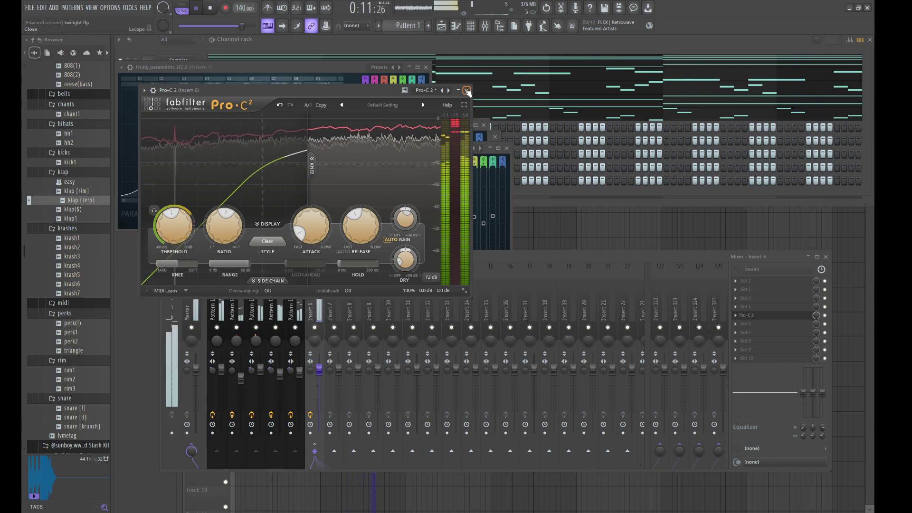
Close the Pro-C 2 window and all open Fruity Parametric EQ 2 windows
{"action": "left_click", "coordinate": [466, 90]}
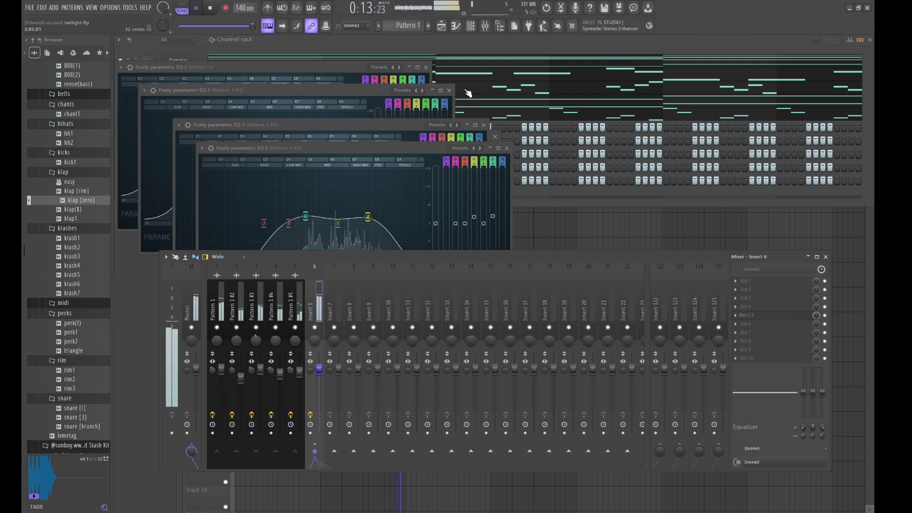
{"action": "left_click", "coordinate": [290, 300]}
{"action": "left_click", "coordinate": [309, 299]}
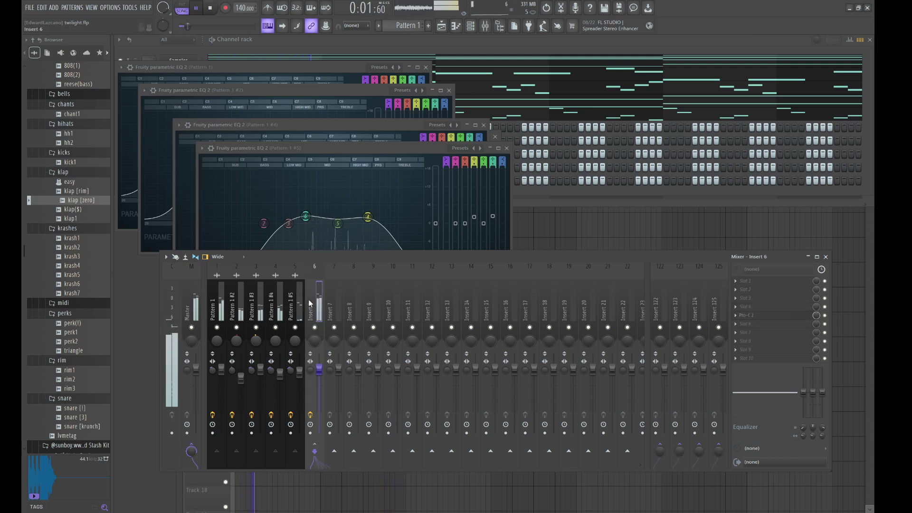
{"action": "left_click", "coordinate": [293, 298]}
{"action": "left_click", "coordinate": [314, 299]}
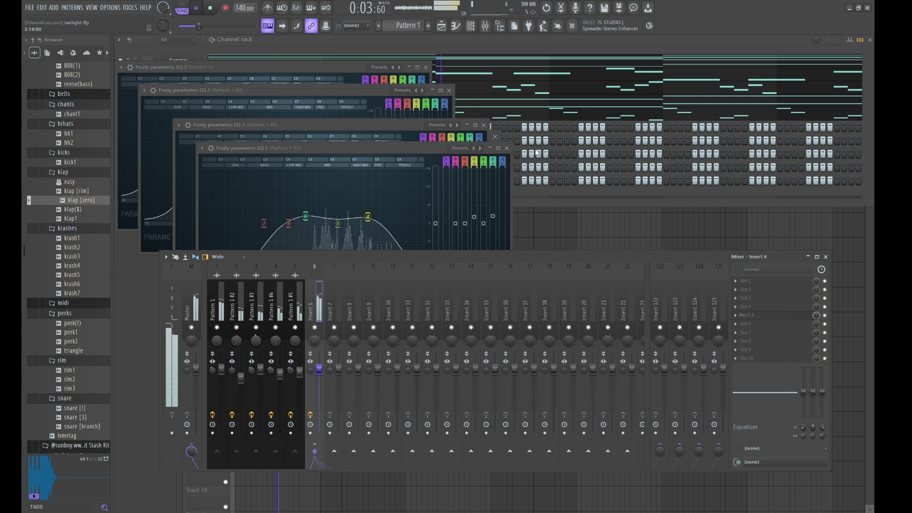
{"action": "left_click", "coordinate": [508, 151]}
{"action": "left_click", "coordinate": [483, 125]}
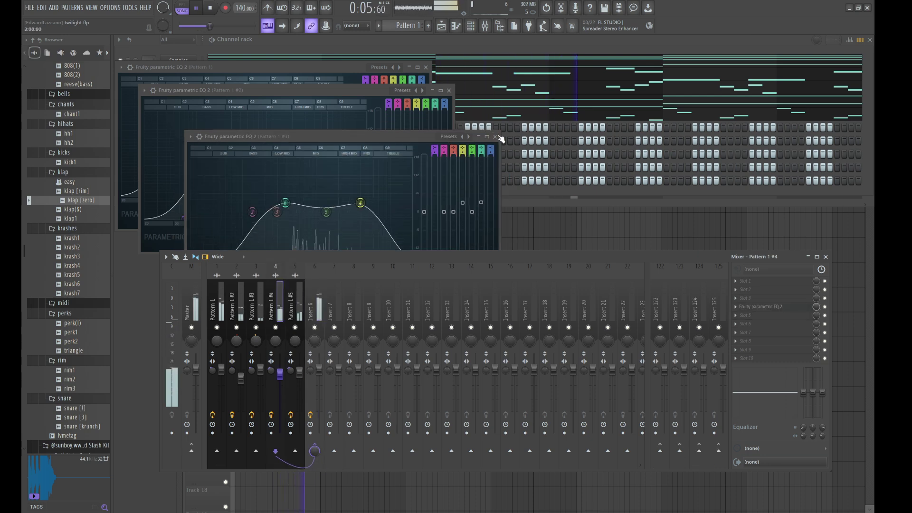
{"action": "left_click", "coordinate": [495, 137]}
{"action": "left_click", "coordinate": [449, 91]}
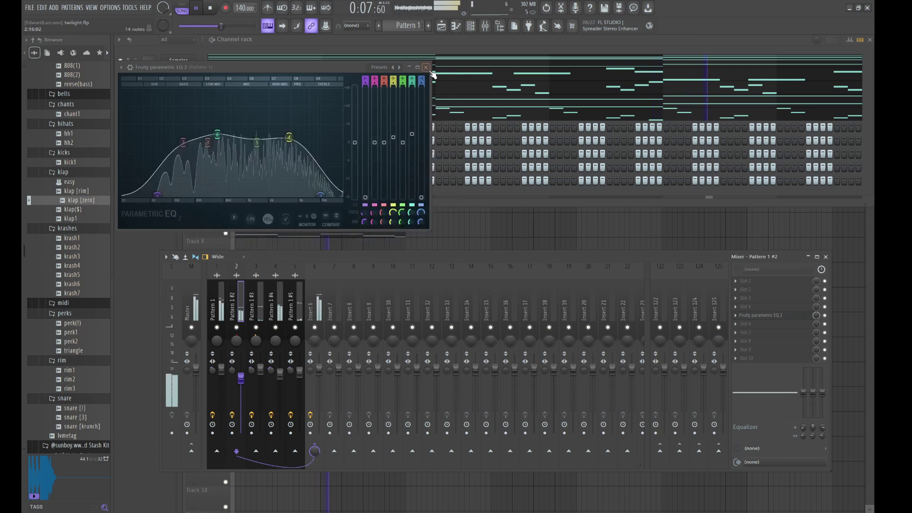
{"action": "left_click", "coordinate": [425, 67]}
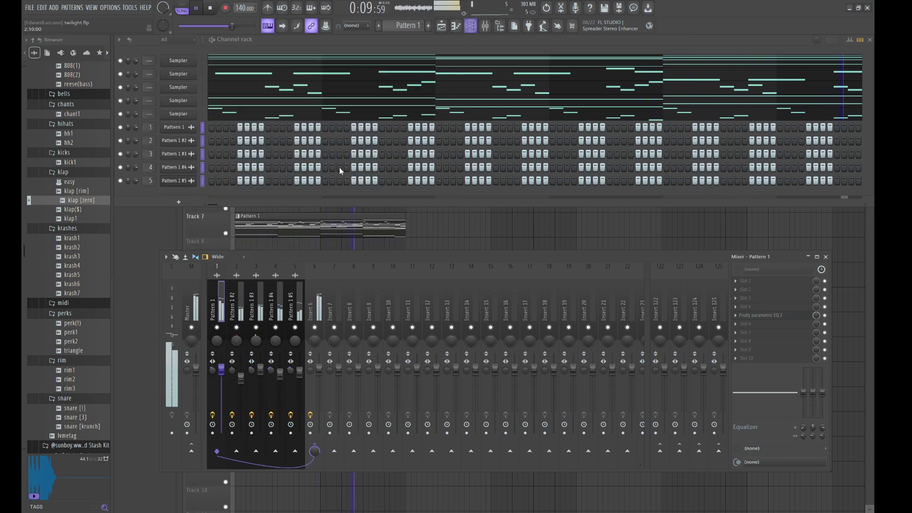
Audition the krash5, klap($) and klap [zero] samples and load klap [zero] as a new sampler channel
{"action": "left_click", "coordinate": [85, 277]}
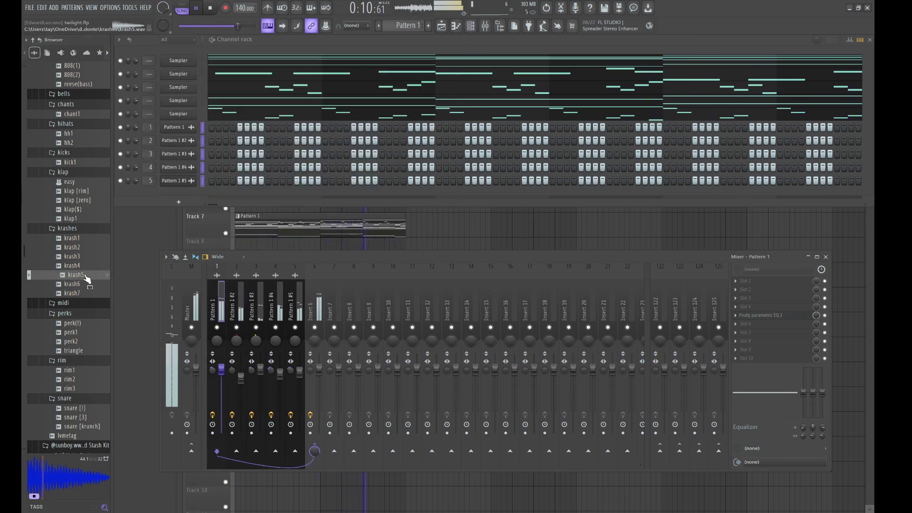
{"action": "left_click", "coordinate": [85, 209]}
{"action": "left_click", "coordinate": [83, 203]}
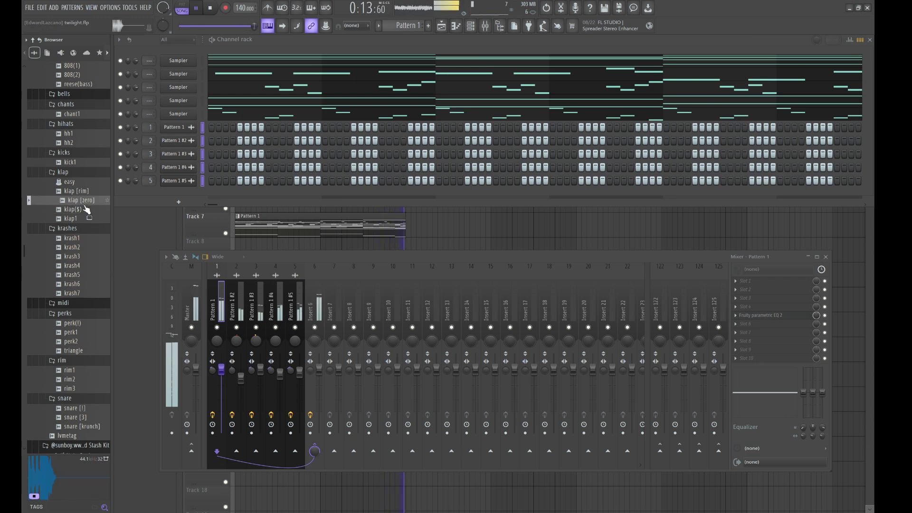
{"action": "left_click", "coordinate": [85, 210]}
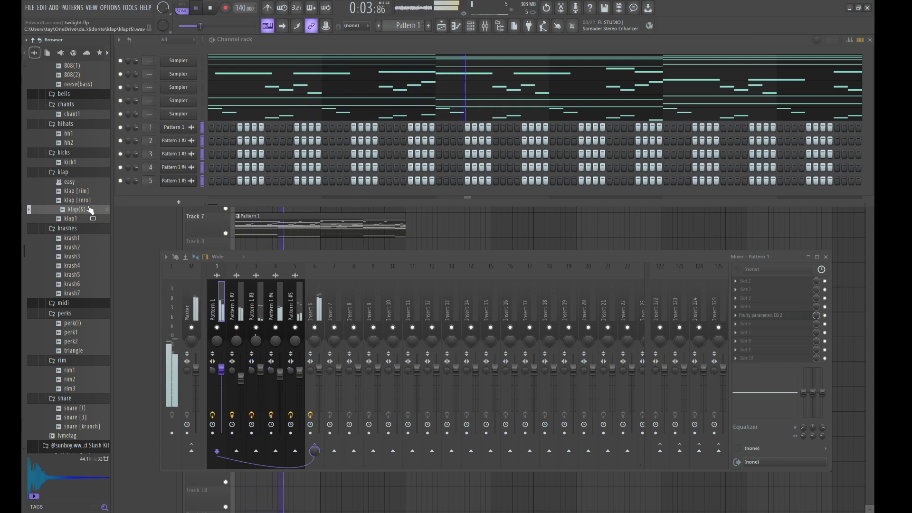
{"action": "left_click", "coordinate": [88, 201]}
{"action": "left_click_drag", "start_coordinate": [118, 210], "coordinate": [118, 210]}
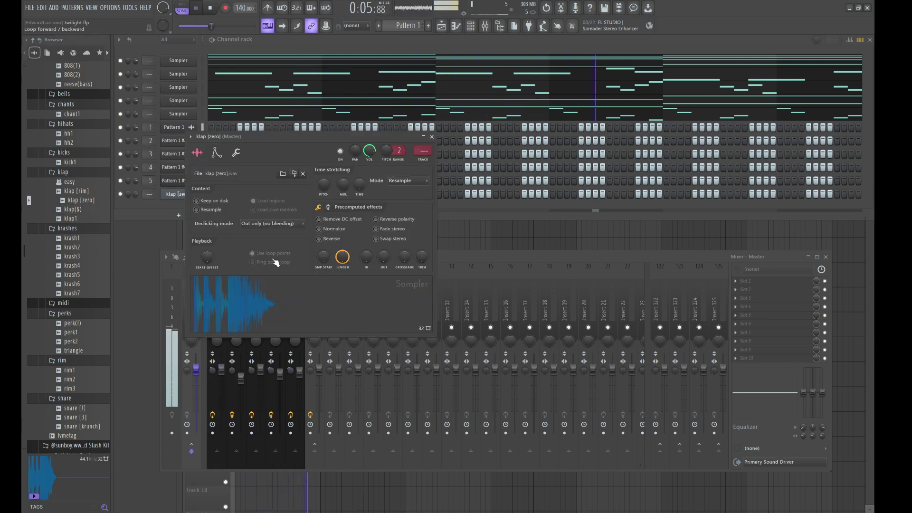
Place klap [zero] hits on step 9 of each of the first four bars, plus step 3 of bar 4
{"action": "left_click", "coordinate": [271, 212]}
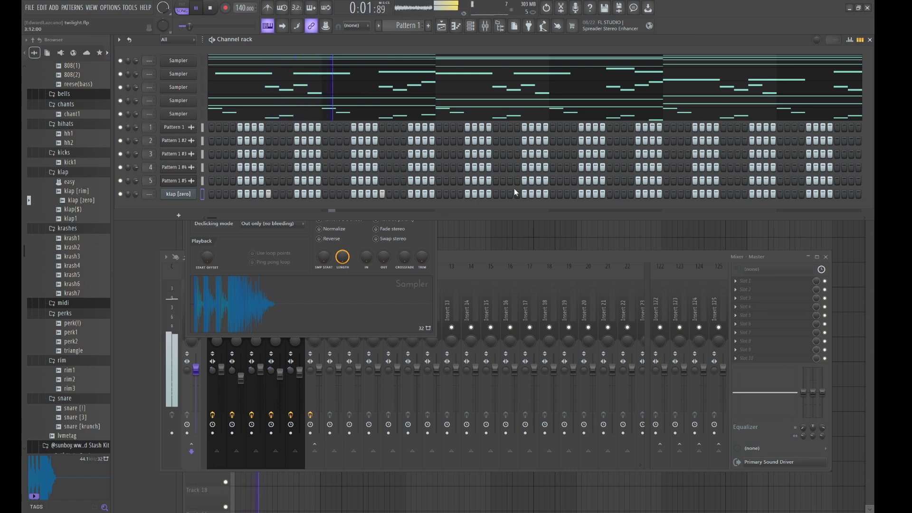
{"action": "left_click", "coordinate": [496, 193]}
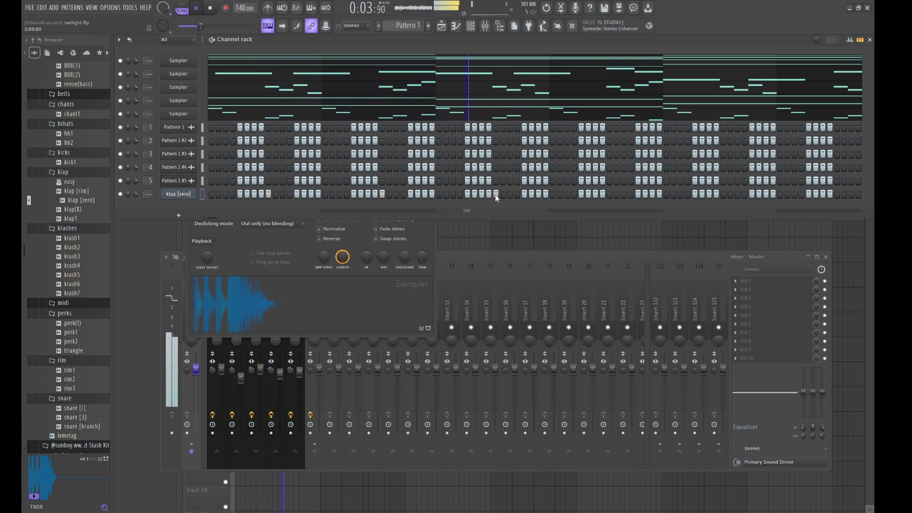
{"action": "left_click", "coordinate": [566, 193]}
{"action": "left_click", "coordinate": [609, 194]}
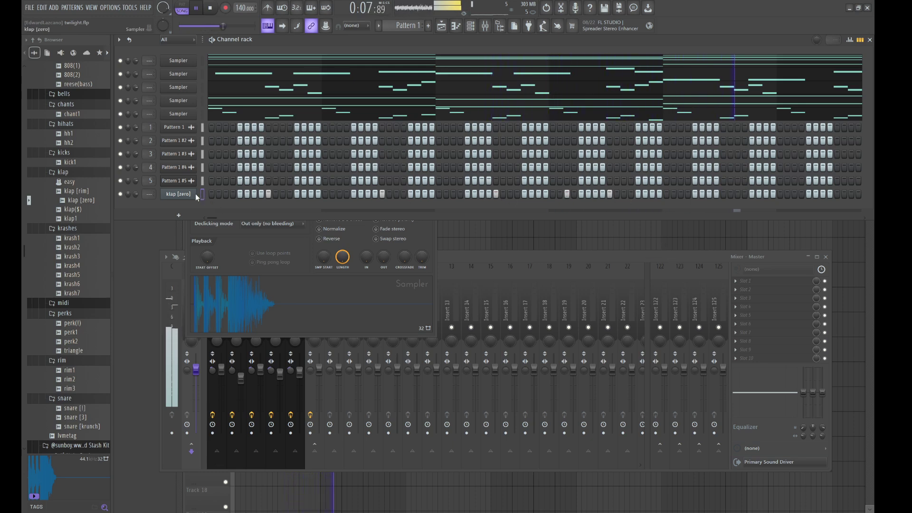
Duplicate the four-bar klap [zero] pattern into bars 5–8 in the piano roll
{"action": "key", "text": "F7"}
{"action": "left_click_drag", "start_coordinate": [526, 370], "coordinate": [166, 245]}
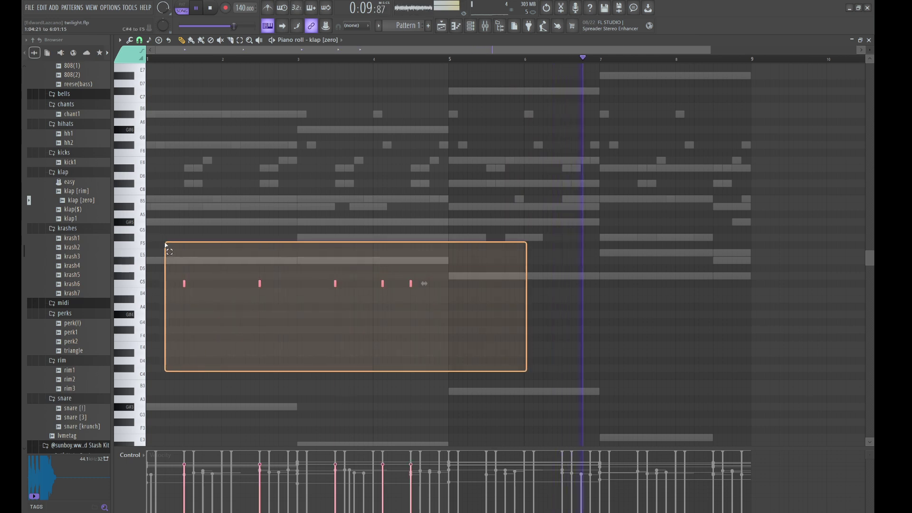
{"action": "left_click_drag", "start_coordinate": [183, 284], "coordinate": [486, 293]}
{"action": "key", "text": "ctrl+d"}
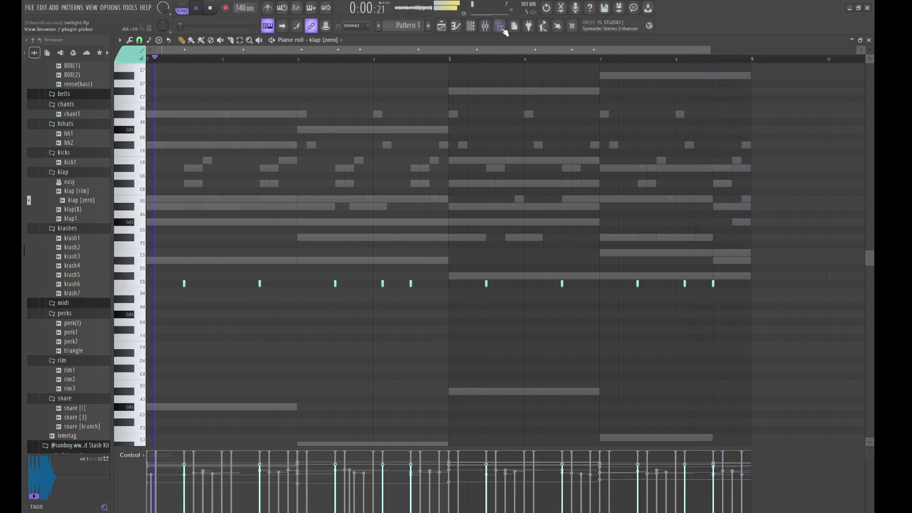
Add klap [zero] fill notes on steps 11, 13, 14 and 15 of bar 8 and lower the velocities of steps 11, 14 and 15
{"action": "left_click", "coordinate": [723, 283]}
{"action": "left_click", "coordinate": [731, 283]}
{"action": "left_click", "coordinate": [736, 283]}
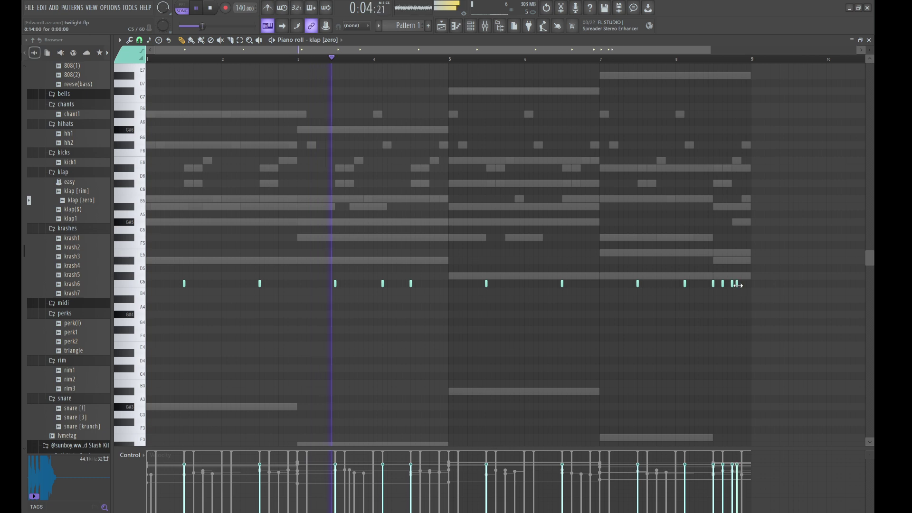
{"action": "left_click", "coordinate": [741, 283]}
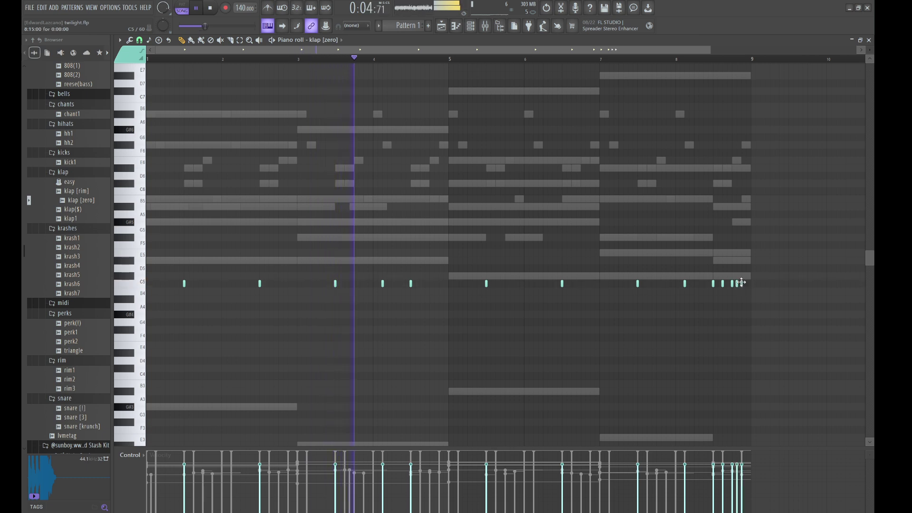
{"action": "left_click", "coordinate": [722, 470]}
{"action": "left_click", "coordinate": [736, 472]}
{"action": "left_click", "coordinate": [741, 477]}
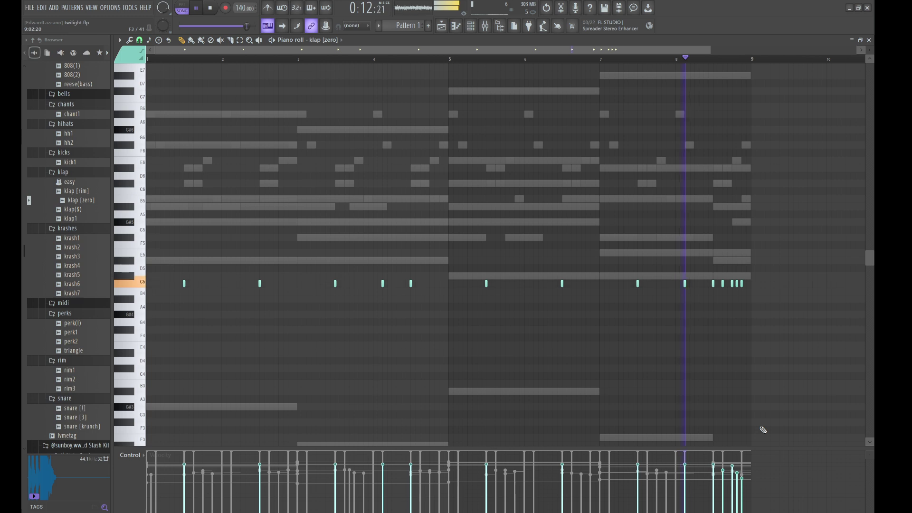
Load the hh2 hi-hat as a new sampler channel and turn off its loop points
{"action": "left_click", "coordinate": [473, 24]}
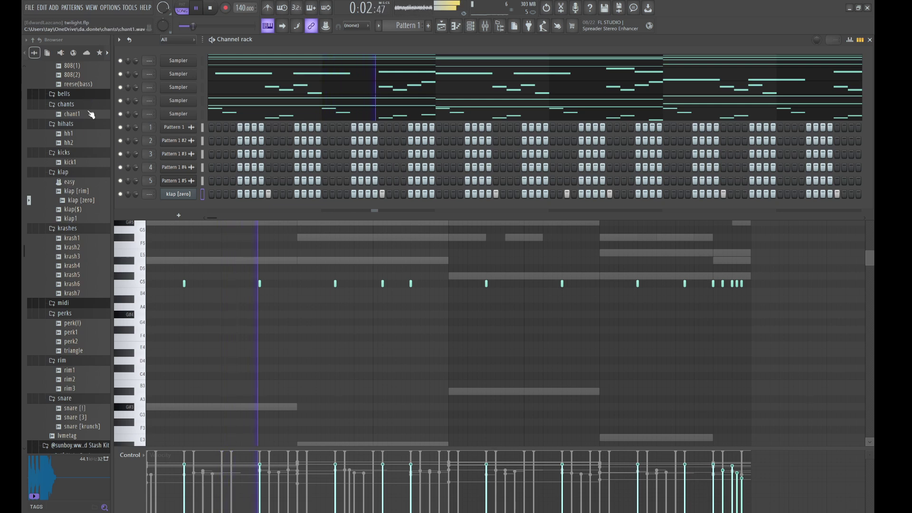
{"action": "left_click_drag", "start_coordinate": [71, 142], "coordinate": [190, 207]}
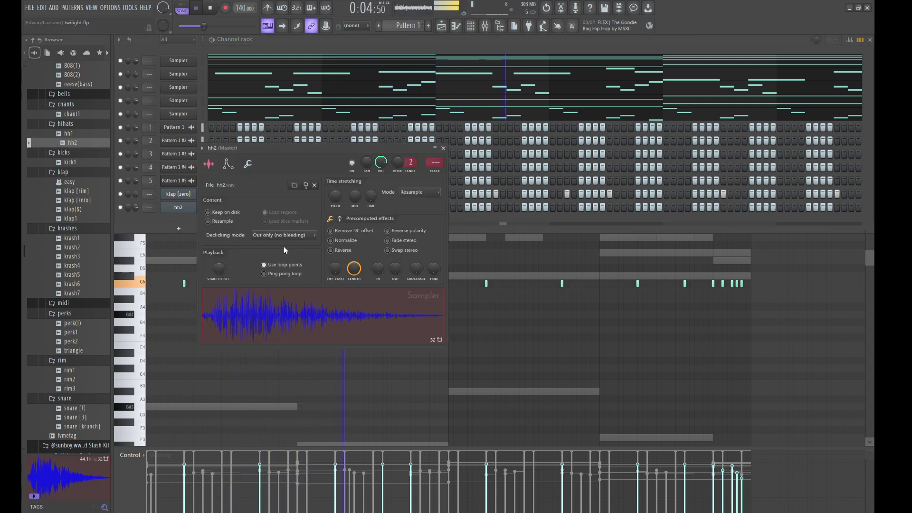
{"action": "left_click", "coordinate": [278, 273]}
{"action": "left_click", "coordinate": [285, 264]}
{"action": "left_click", "coordinate": [287, 273]}
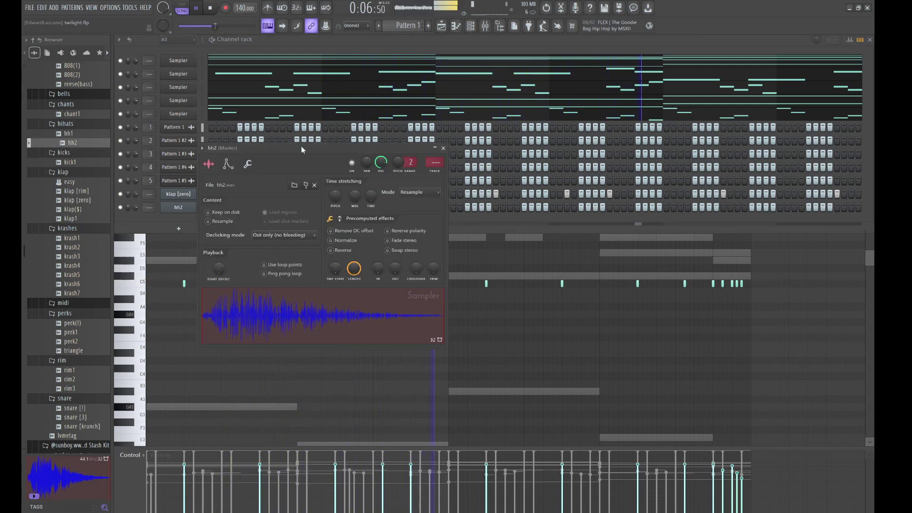
{"action": "left_click", "coordinate": [306, 37]}
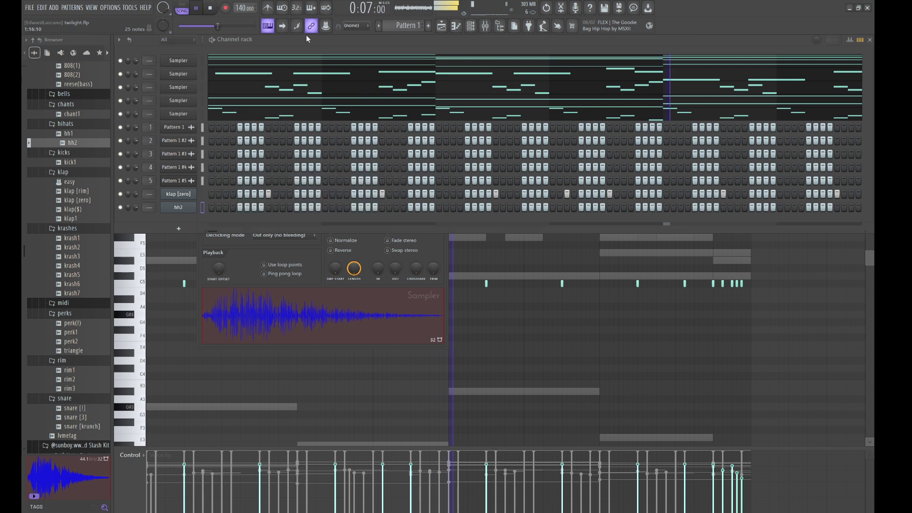
Place hh2 hits on steps 1–3, 7 and 15 of bar 1, checking the rhythm against playback
{"action": "left_click", "coordinate": [225, 207]}
{"action": "key", "text": "space"}
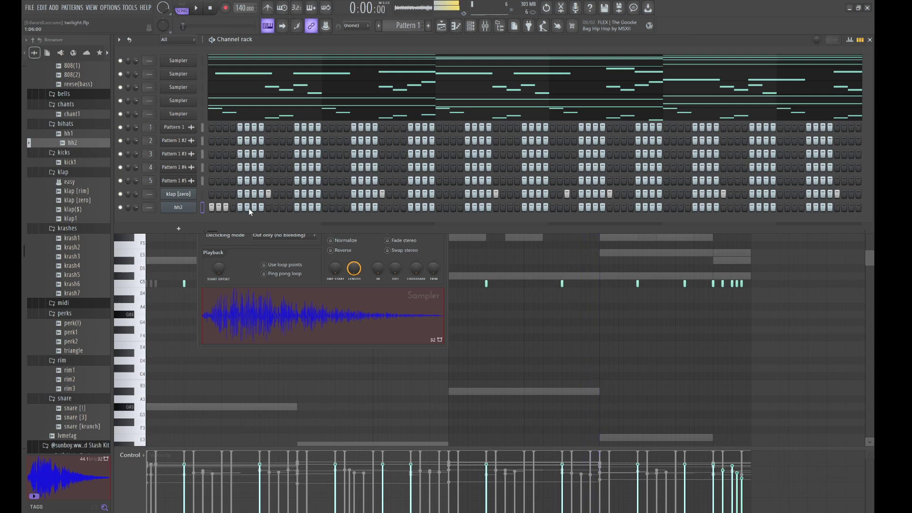
{"action": "key", "text": "space"}
{"action": "left_click", "coordinate": [253, 208]}
{"action": "key", "text": "space"}
{"action": "key", "text": "space"}
{"action": "left_click", "coordinate": [311, 208]}
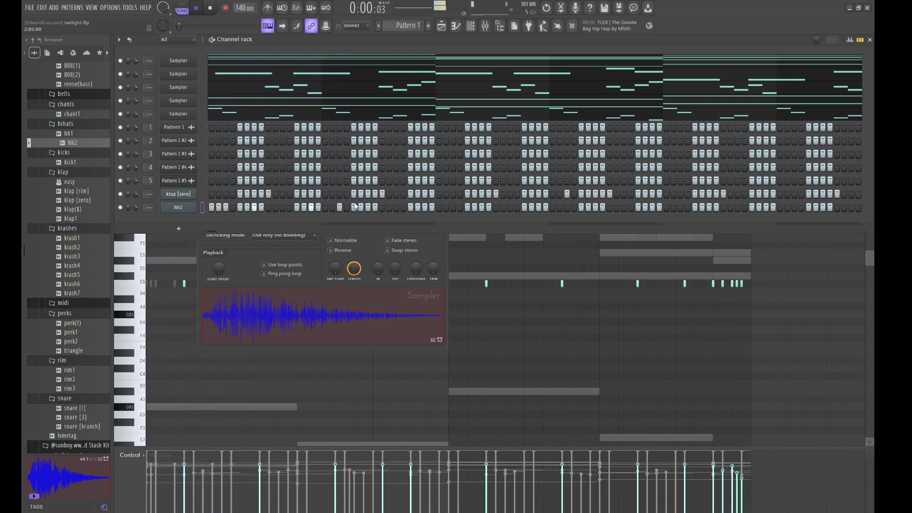
Place hh2 hits on steps 3, 7, 9, 11 and 13–15 of bar 2
{"action": "left_click", "coordinate": [368, 205]}
{"action": "left_click", "coordinate": [383, 206]}
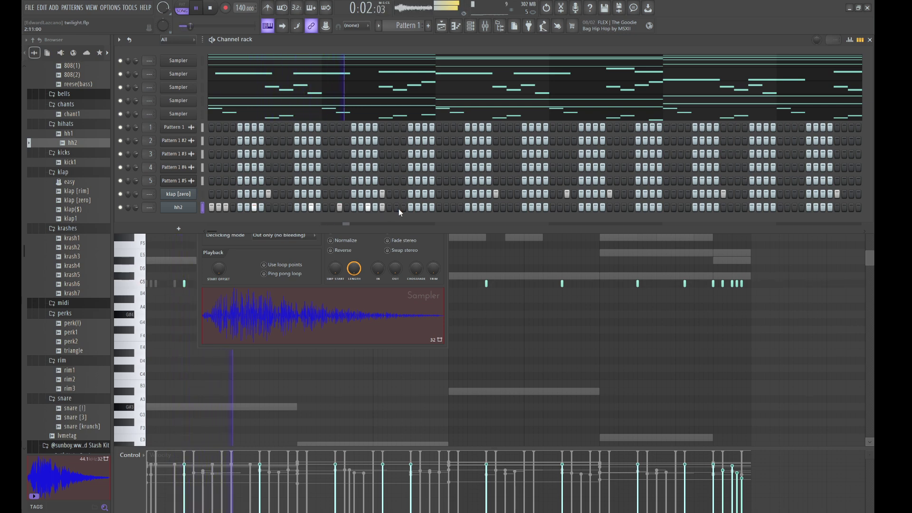
{"action": "left_click", "coordinate": [397, 208]}
{"action": "left_click", "coordinate": [411, 208]}
{"action": "key", "text": "space"}
{"action": "key", "text": "space"}
{"action": "left_click", "coordinate": [418, 208]}
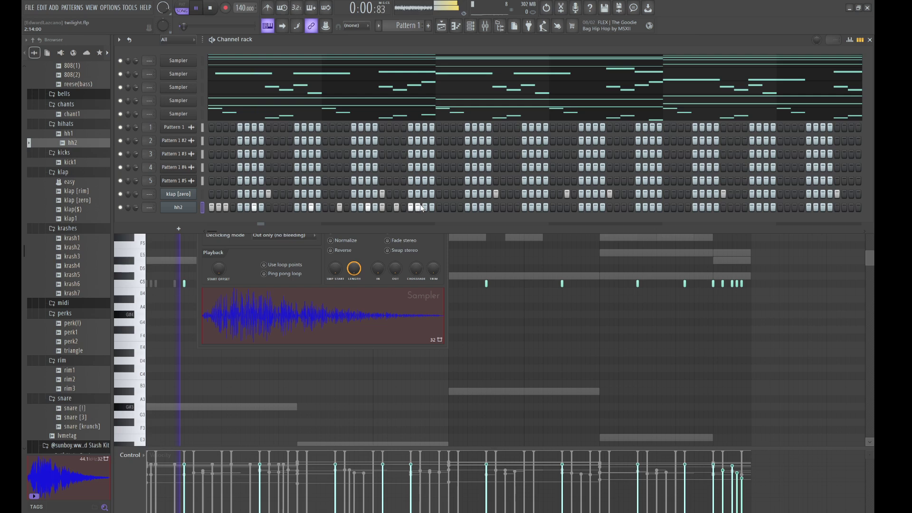
{"action": "left_click", "coordinate": [425, 207]}
Place hh2 hits on steps 3 and 5–7 of bar 3, trying and removing an extra hit on step 10
{"action": "left_click", "coordinate": [454, 207]}
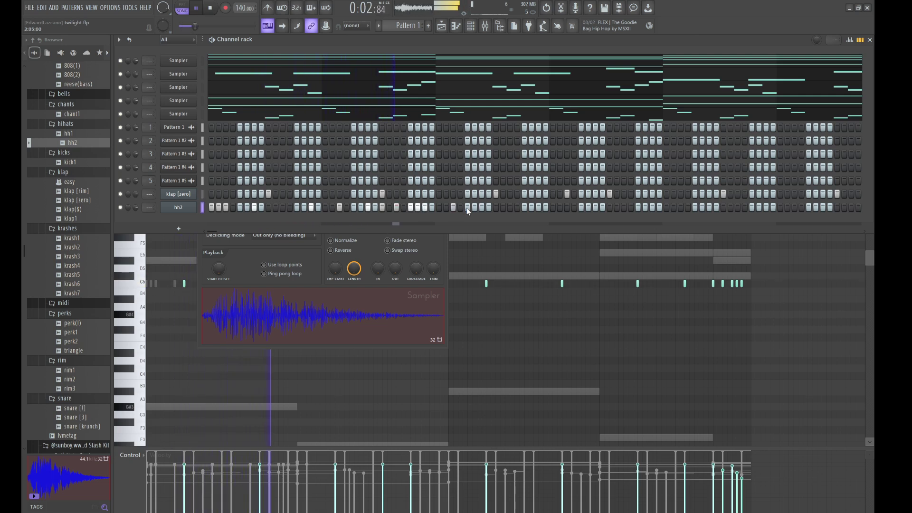
{"action": "left_click_drag", "start_coordinate": [467, 207], "coordinate": [479, 208]}
{"action": "left_click", "coordinate": [503, 207]}
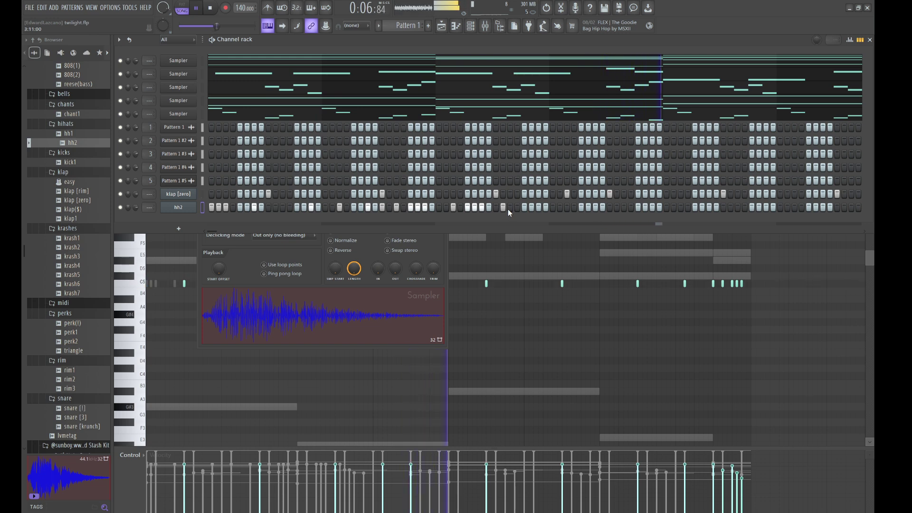
{"action": "right_click", "coordinate": [503, 207]}
Place hh2 hits on step 15 of bar 3 and on steps 1–3, 5–7, 9–11 and 13–15 of bar 4
{"action": "left_click", "coordinate": [552, 207]}
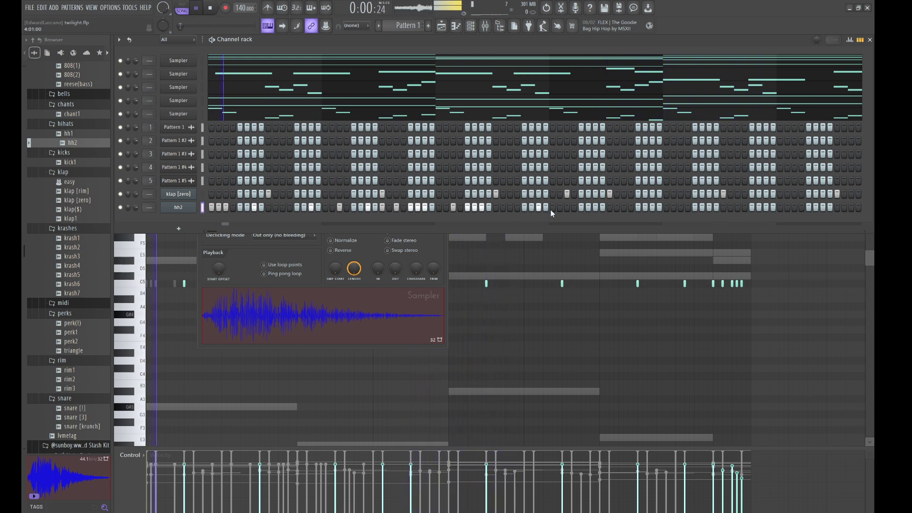
{"action": "left_click", "coordinate": [560, 208]}
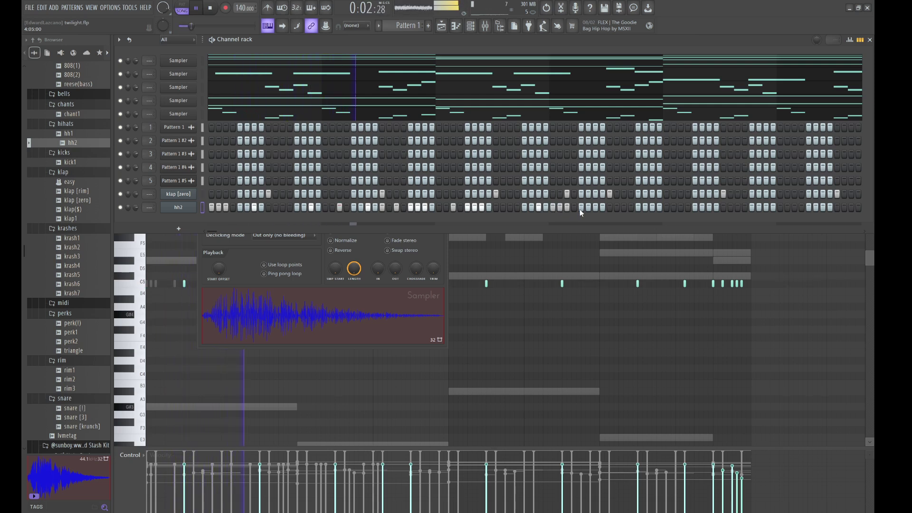
{"action": "left_click", "coordinate": [593, 209]}
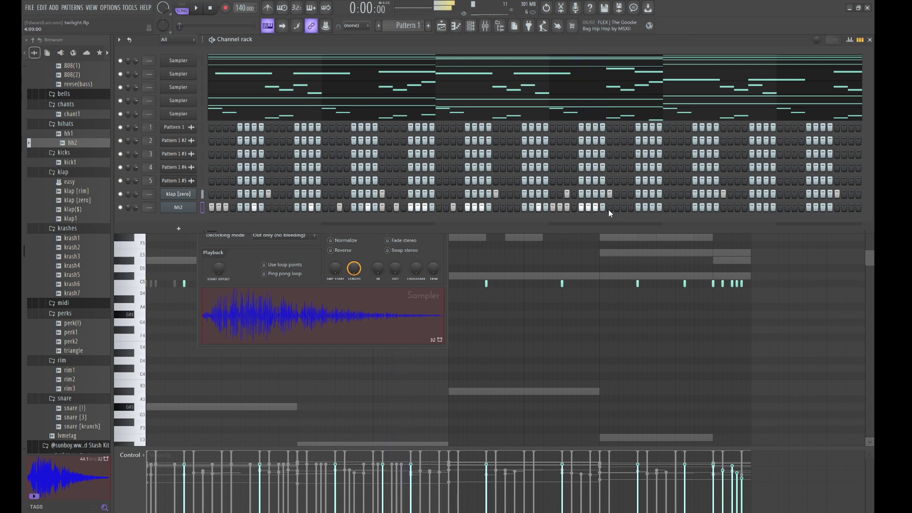
{"action": "left_click", "coordinate": [609, 208]}
{"action": "left_click", "coordinate": [617, 208]}
{"action": "left_click", "coordinate": [623, 208]}
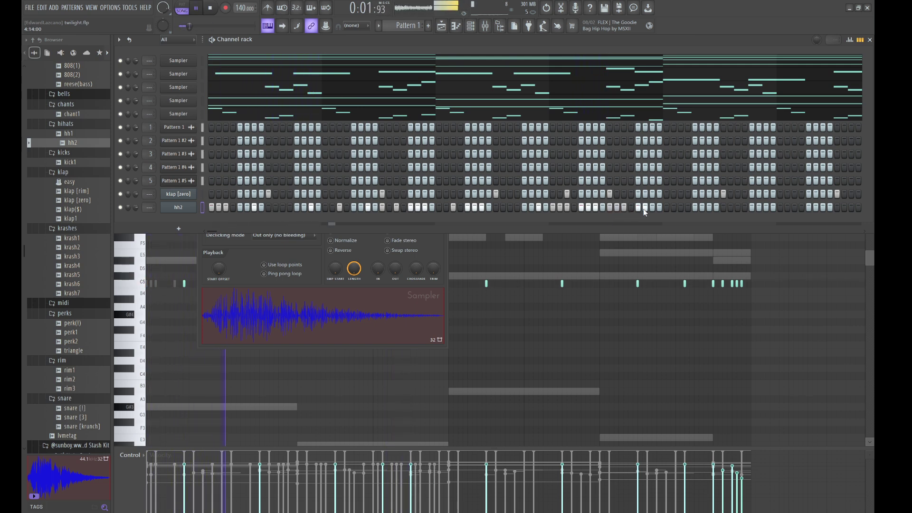
{"action": "left_click", "coordinate": [652, 208]}
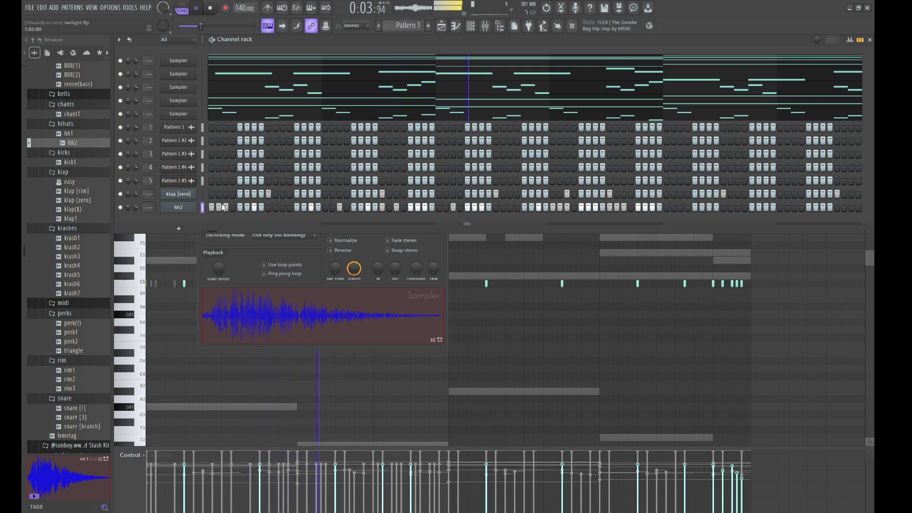
Duplicate the four-bar hh2 pattern into bars 5–8 in the piano roll
{"action": "key", "text": "F7"}
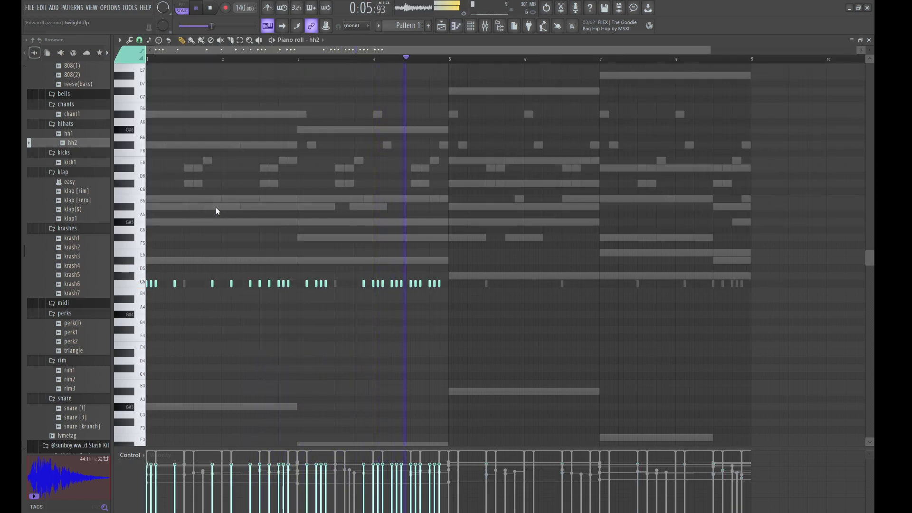
{"action": "key", "text": "ctrl+b"}
{"action": "key", "text": "ctrl+d"}
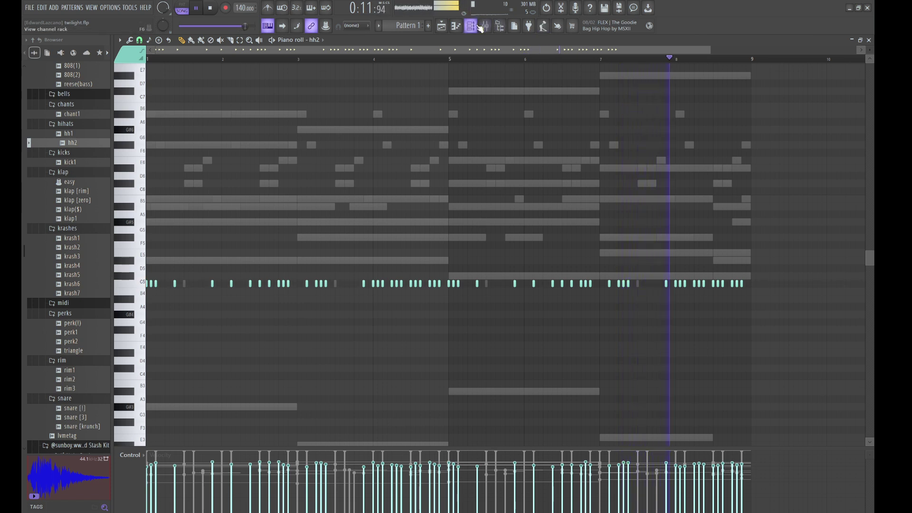
Preview the krash3 sample from the krashes folder and add it as a new channel below hh2
{"action": "key", "text": "F6"}
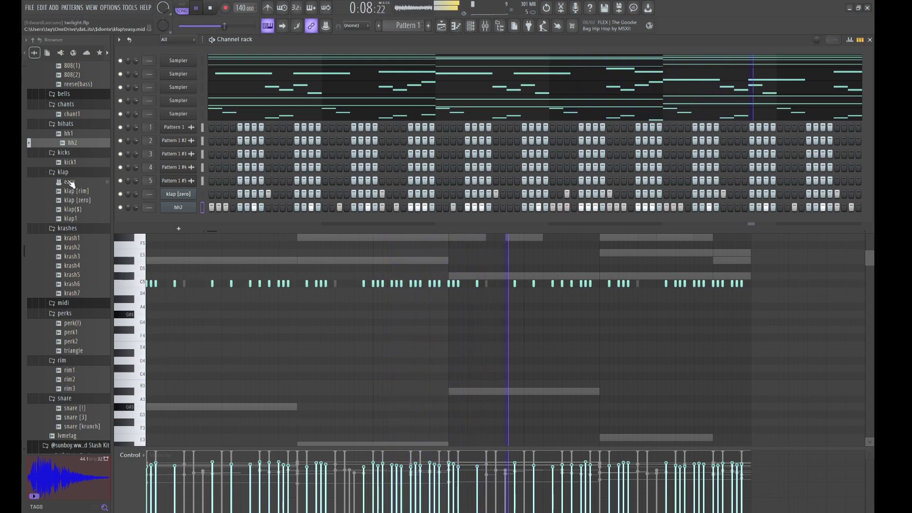
{"action": "scroll", "coordinate": [67, 204], "scroll_direction": "up", "scroll_amount": 6}
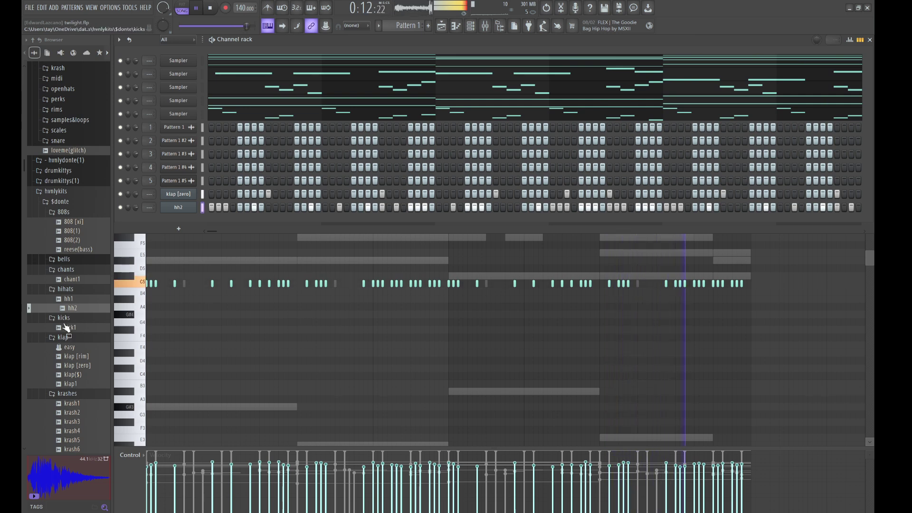
{"action": "scroll", "coordinate": [71, 326], "scroll_direction": "down", "scroll_amount": 6}
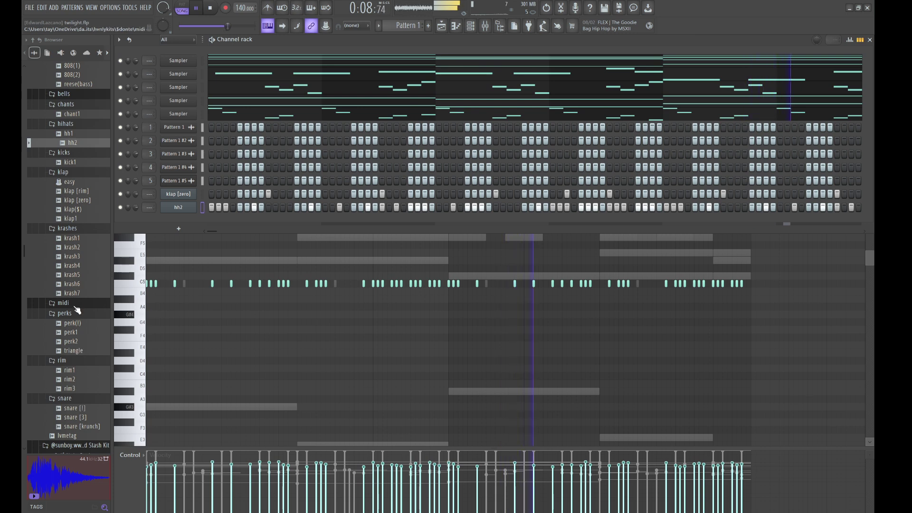
{"action": "left_click", "coordinate": [75, 256]}
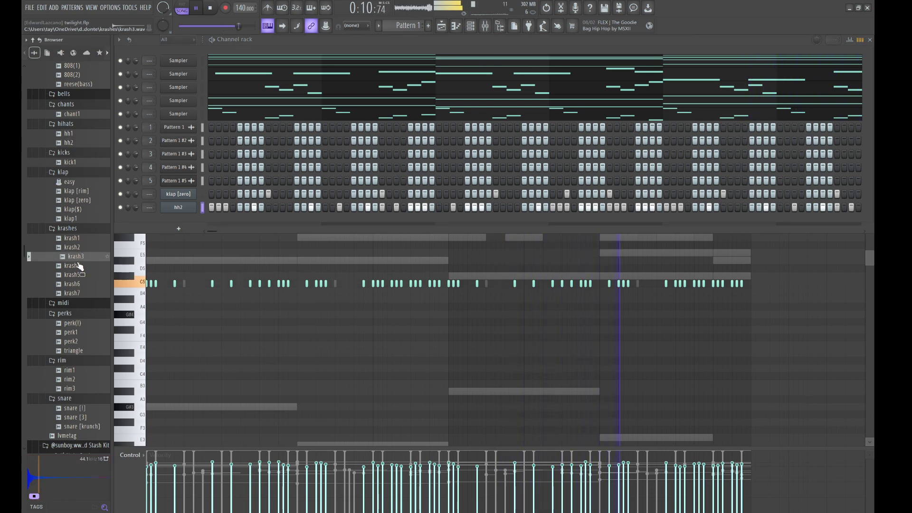
{"action": "left_click_drag", "start_coordinate": [78, 264], "coordinate": [187, 219]}
{"action": "left_click", "coordinate": [190, 221]}
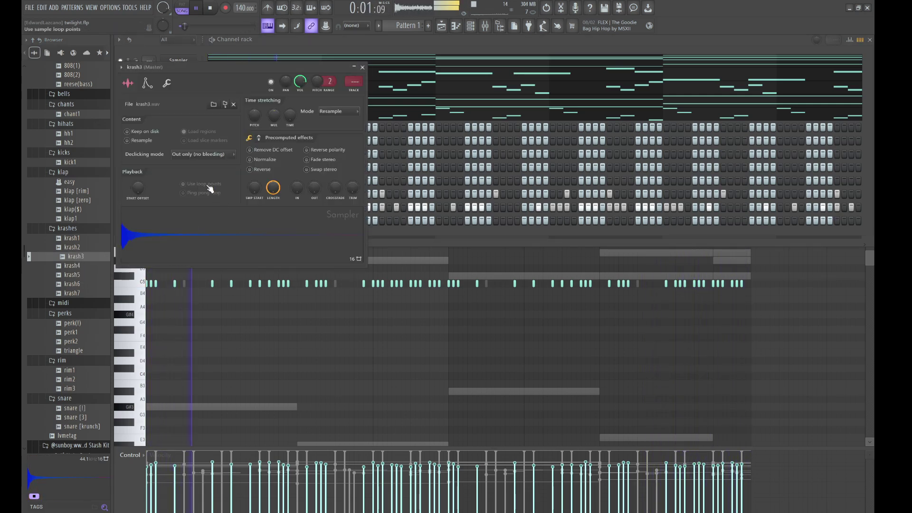
Place krash3 hits on step 1 of bar 1, steps 1 and 13 of bar 2, steps 1 and 5 of bar 3, and step 11 of bar 4
{"action": "left_click", "coordinate": [312, 50]}
{"action": "key", "text": "space"}
{"action": "key", "text": "space"}
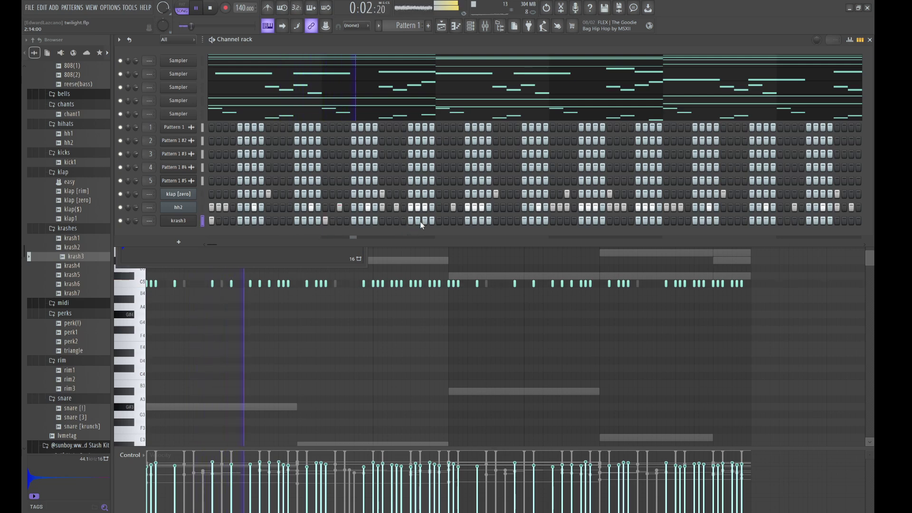
{"action": "left_click", "coordinate": [439, 220]}
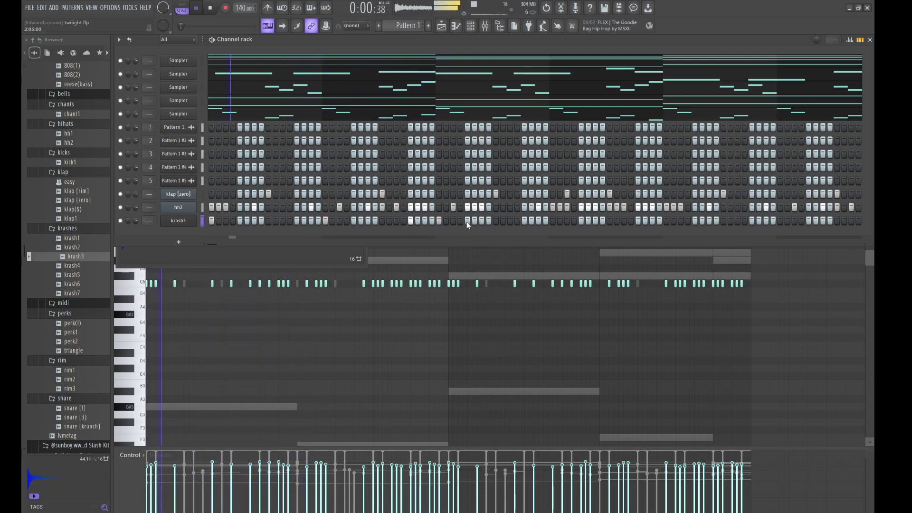
Remove the misaligned krash3 copies, duplicate the four-bar pattern into bars 5–8 and transpose the copy down one semitone to B4
{"action": "key", "text": "F6"}
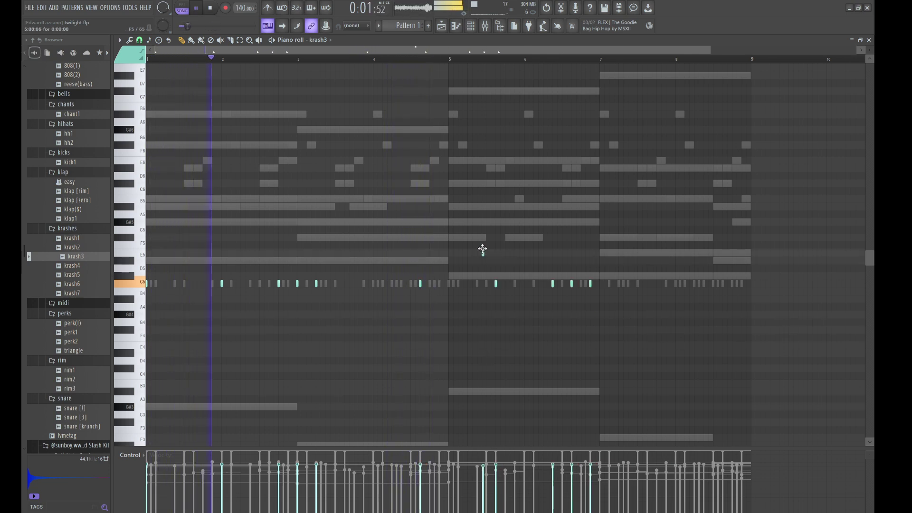
{"action": "left_click_drag", "start_coordinate": [674, 349], "coordinate": [448, 221]}
{"action": "key", "text": "Delete"}
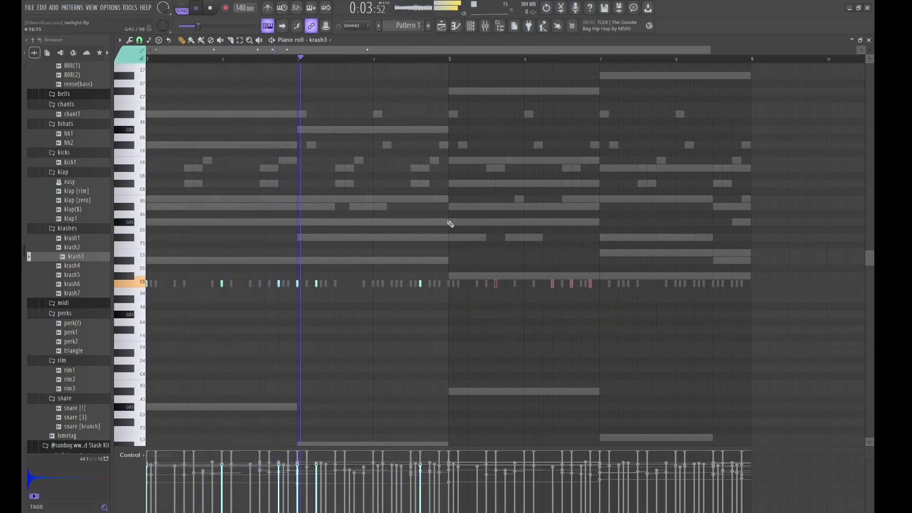
{"action": "key", "text": "ctrl+b"}
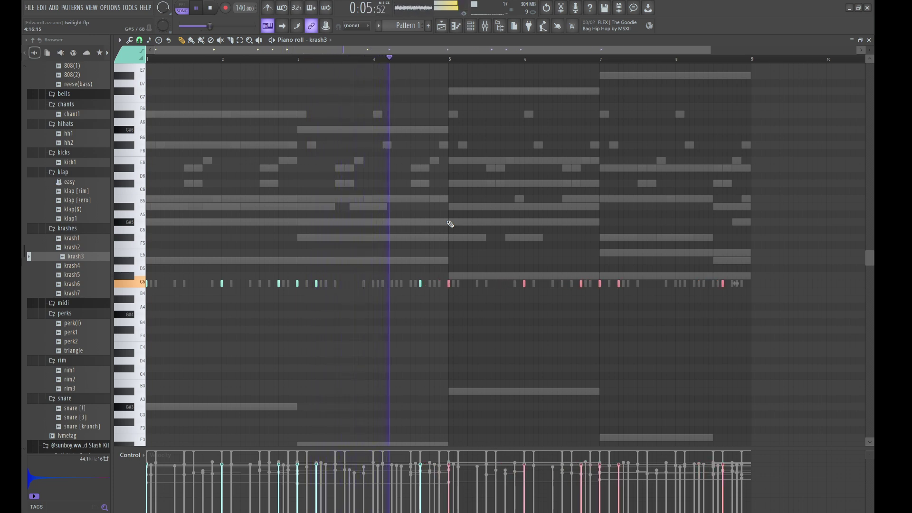
{"action": "key", "text": "shift+Left"}
{"action": "key", "text": "shift+Down"}
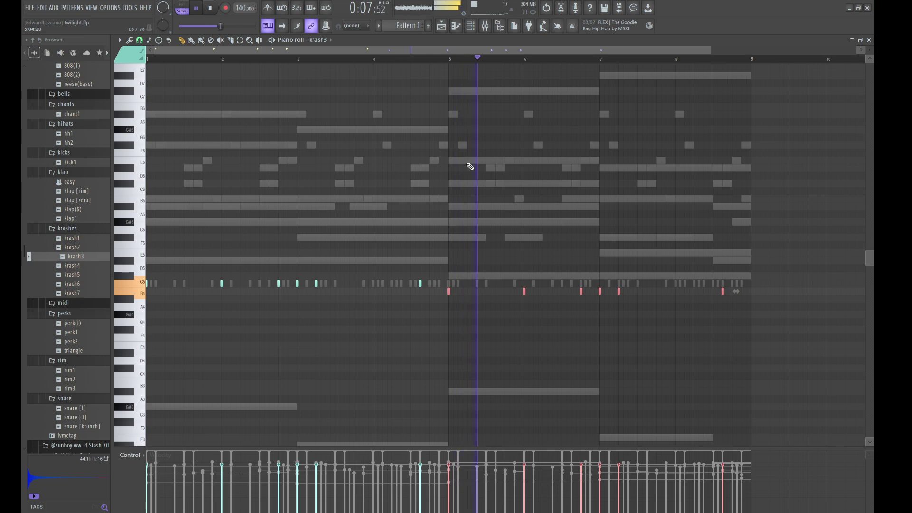
{"action": "key", "text": "ctrl+d"}
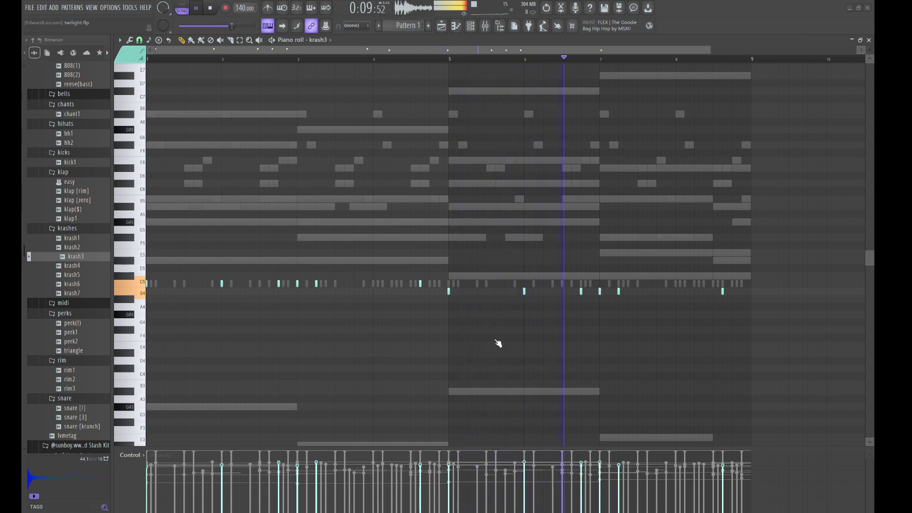
Add the chant1 sample as a new channel below krash3
{"action": "key", "text": "F6"}
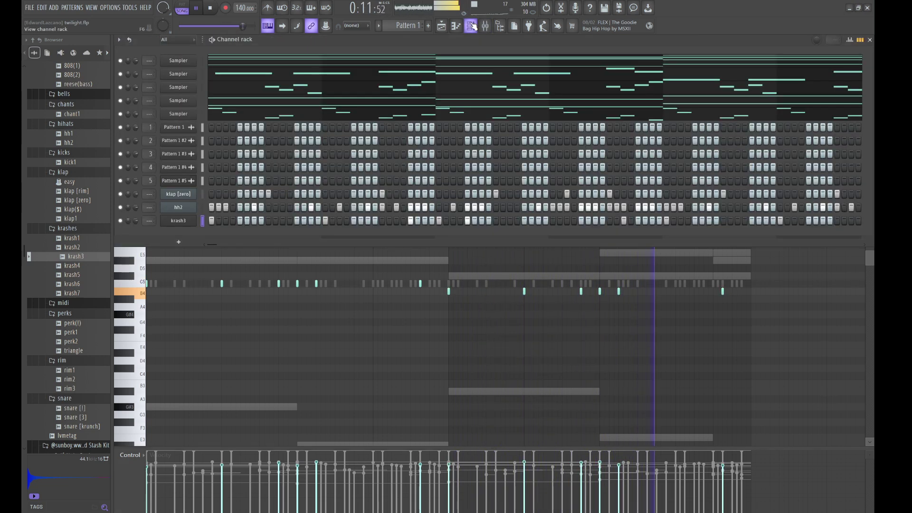
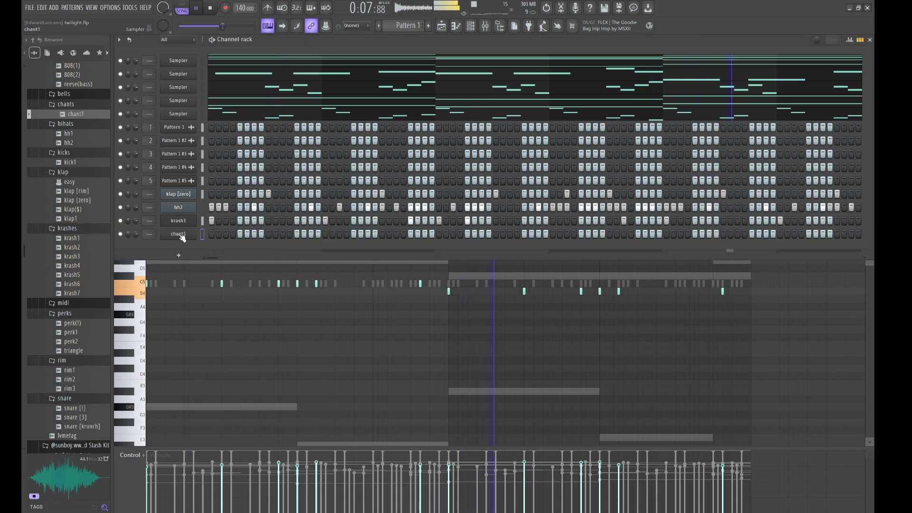
{"action": "left_click_drag", "start_coordinate": [211, 238], "coordinate": [211, 235]}
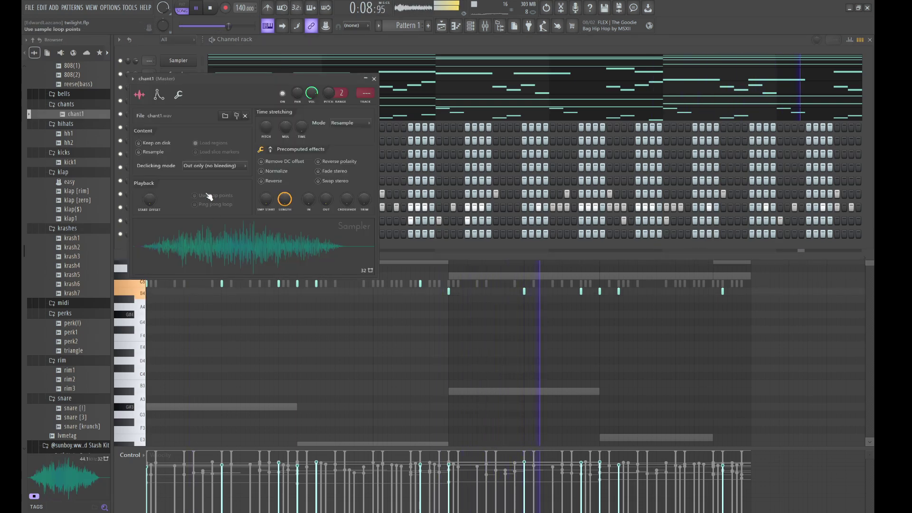
{"action": "left_click", "coordinate": [288, 47]}
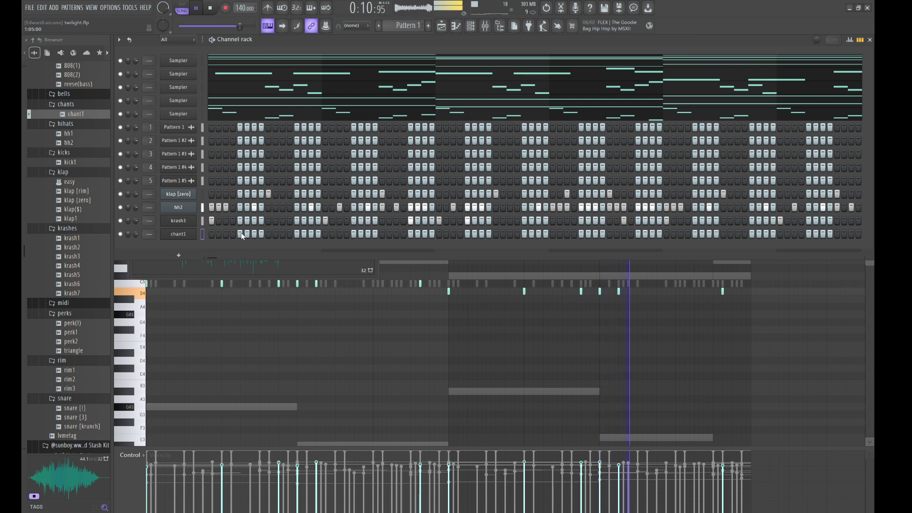
Place chant1 hits on step 5 of bars 1 and 2, step 13 of bar 3, and steps 1 and 5 of bar 4
{"action": "left_click", "coordinate": [241, 233]}
{"action": "key", "text": "space"}
{"action": "key", "text": "space"}
{"action": "left_click", "coordinate": [302, 234]}
{"action": "key", "text": "space"}
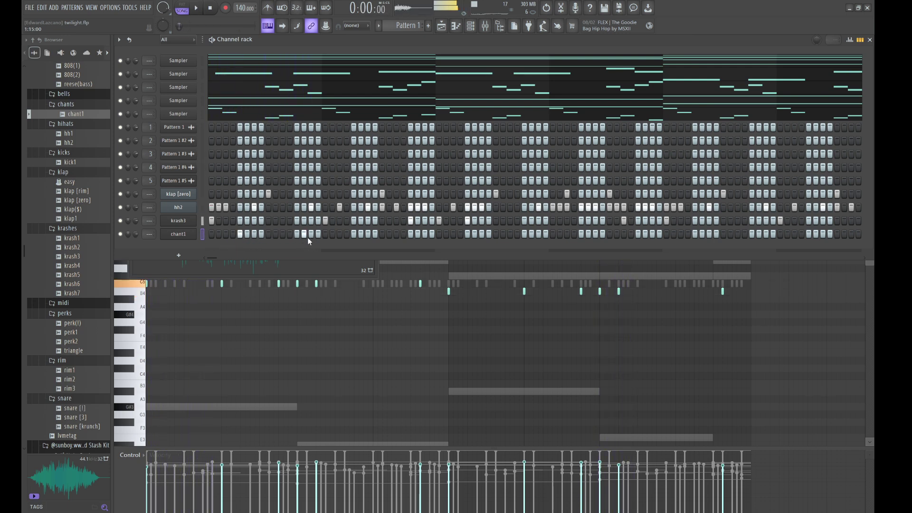
{"action": "key", "text": "space"}
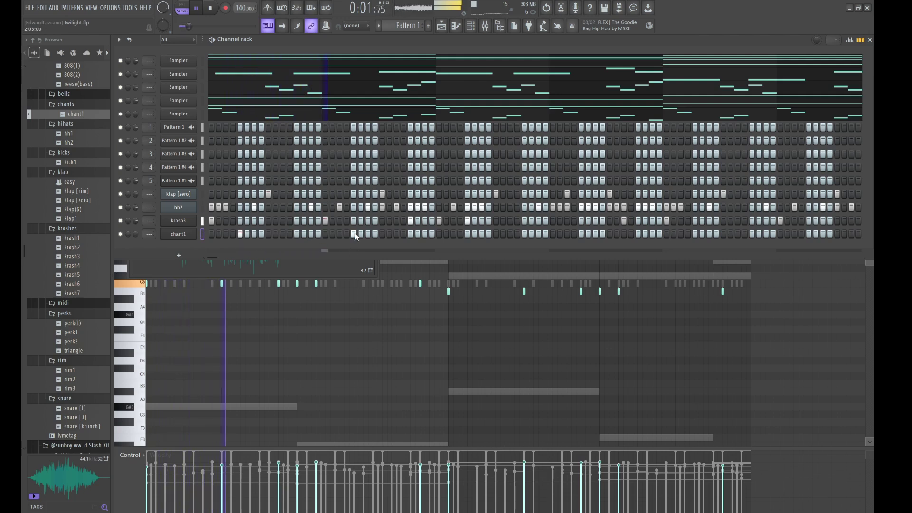
{"action": "left_click", "coordinate": [525, 234]}
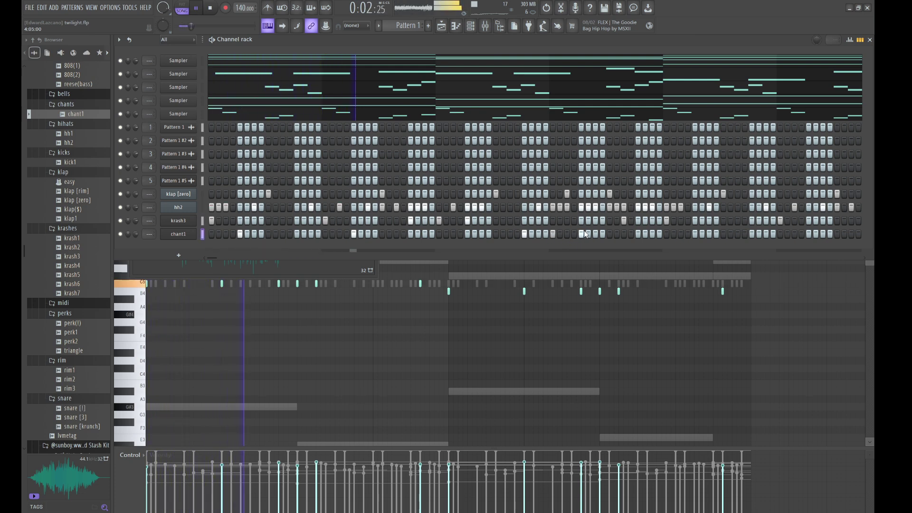
{"action": "left_click", "coordinate": [580, 233]}
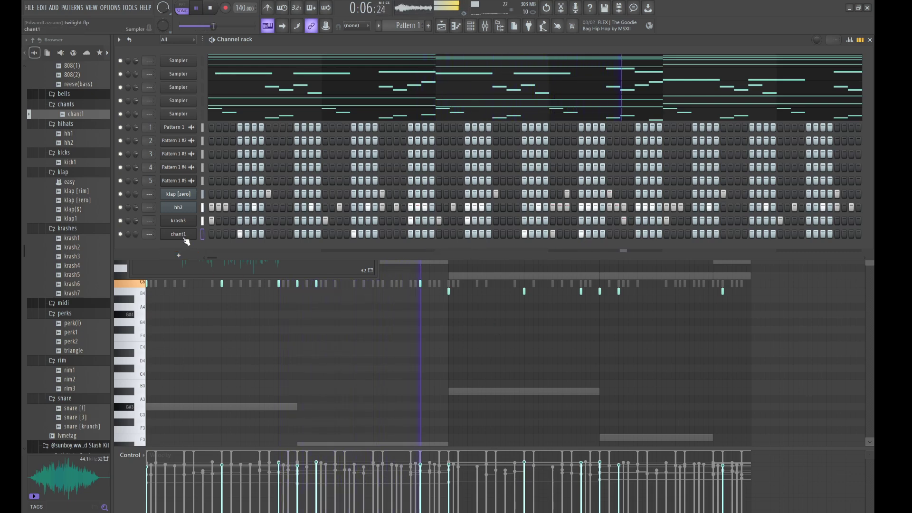
Duplicate the four-bar chant1 pattern into bars 5–8 in the piano roll, undoing a stray long B4 note
{"action": "key", "text": "F7"}
{"action": "left_click_drag", "start_coordinate": [493, 341], "coordinate": [161, 219]}
{"action": "left_click_drag", "start_coordinate": [150, 291], "coordinate": [553, 294]}
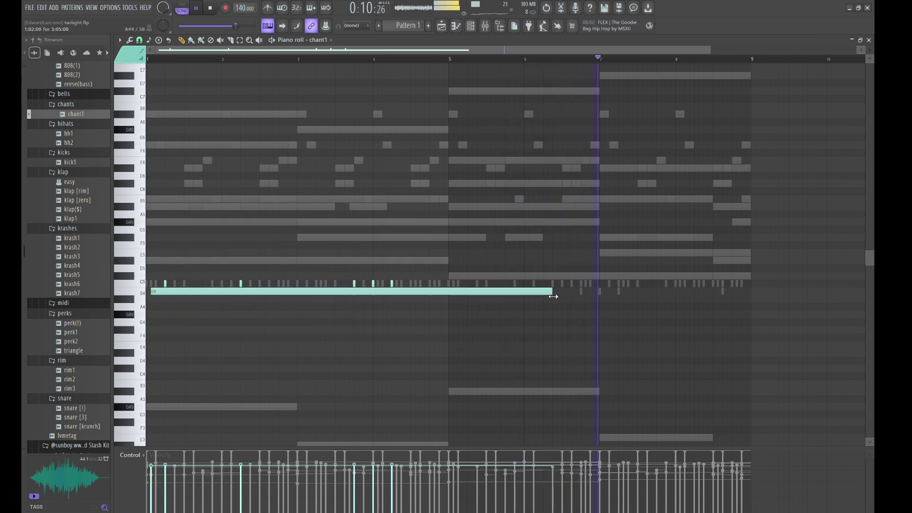
{"action": "key", "text": "ctrl+z"}
{"action": "key", "text": "ctrl+z"}
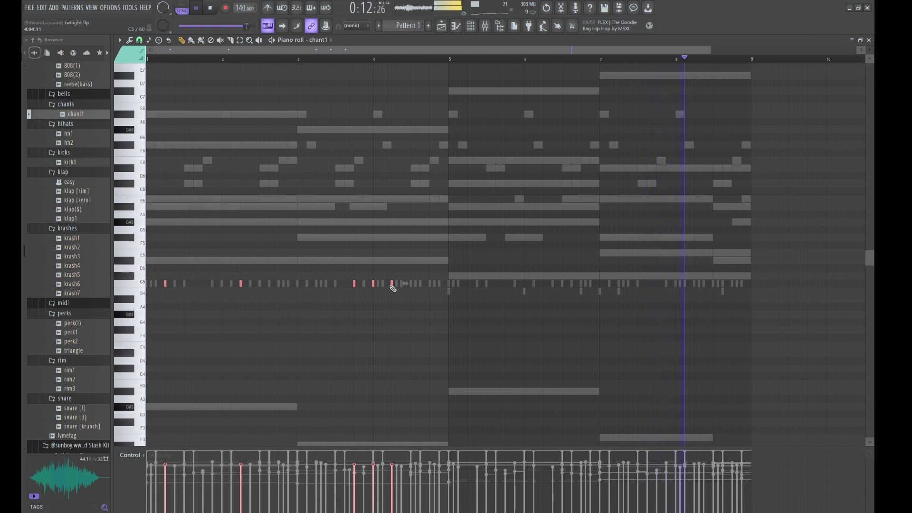
{"action": "key", "text": "ctrl+b"}
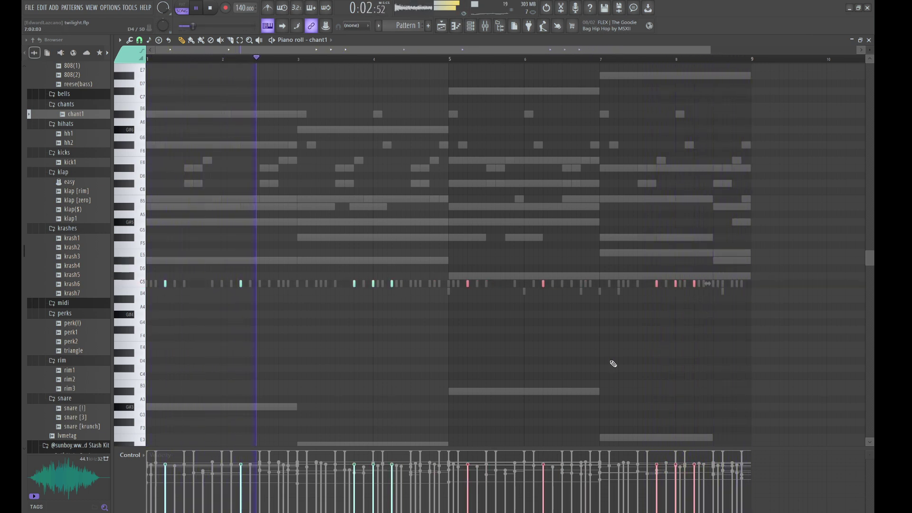
{"action": "key", "text": "ctrl+d"}
Add the 808 [xi] sample from the 808s folder as a new channel above klap [zero]
{"action": "key", "text": "F6"}
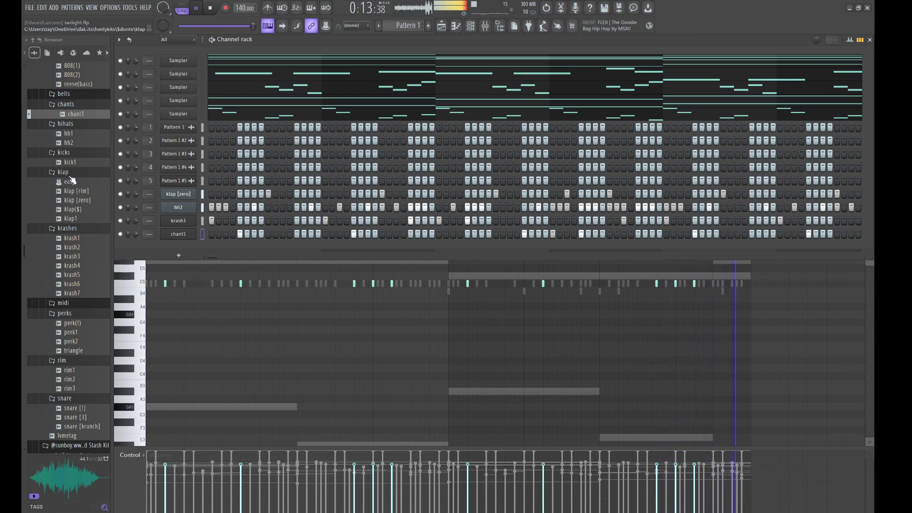
{"action": "scroll", "coordinate": [71, 180], "scroll_direction": "up", "scroll_amount": 6}
{"action": "left_click_drag", "start_coordinate": [73, 221], "coordinate": [201, 188]}
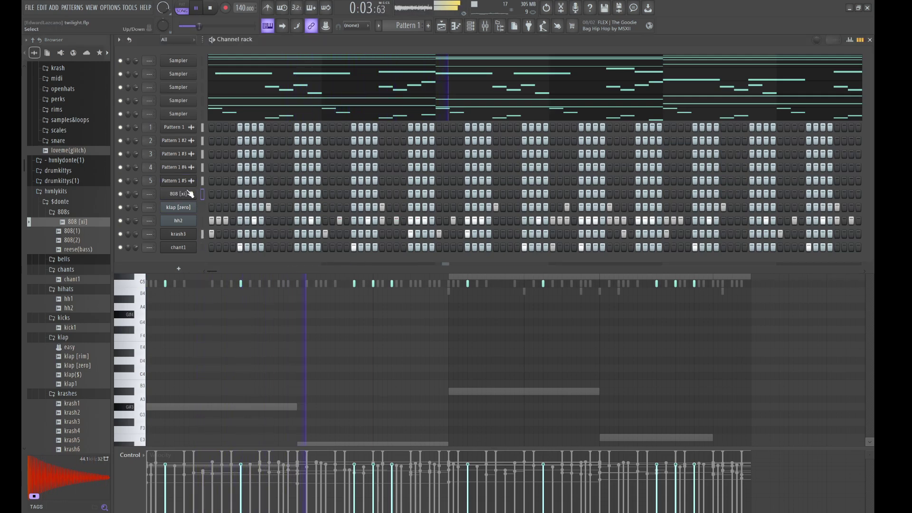
Enable the 808 [xi] volume envelope with zero attack, decay and sustain and full hold, and set the channel to cut itself
{"action": "left_click", "coordinate": [189, 194]}
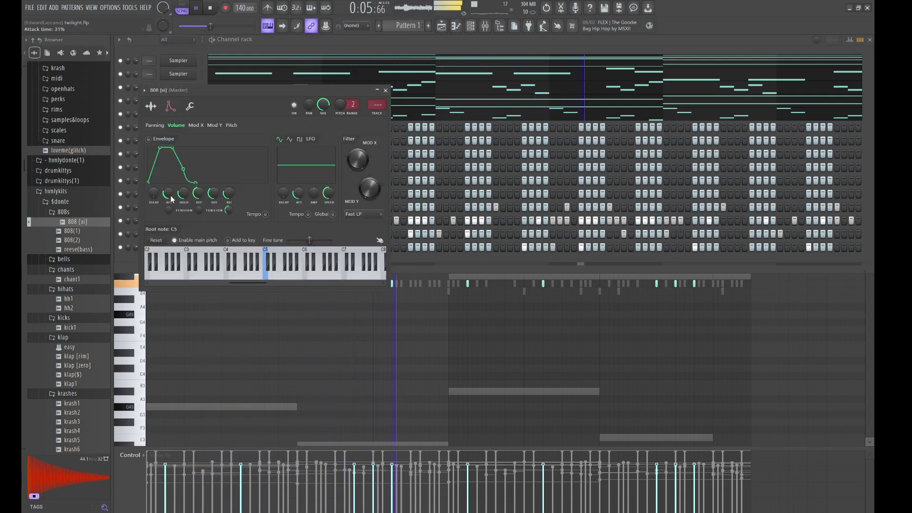
{"action": "left_click_drag", "start_coordinate": [169, 194], "coordinate": [183, 162]}
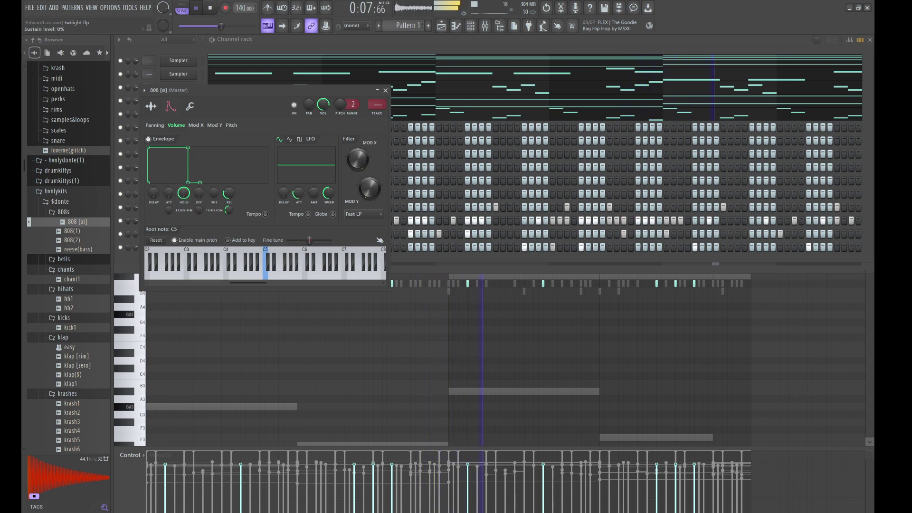
{"action": "left_click", "coordinate": [189, 106]}
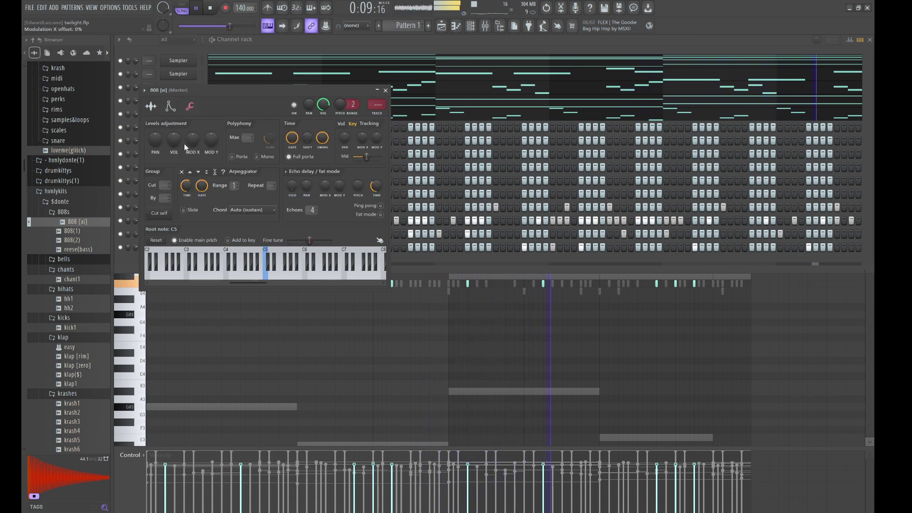
{"action": "left_click", "coordinate": [162, 212]}
{"action": "left_click", "coordinate": [269, 40]}
Place 808 [xi] hits on steps 1, 3, 5 and 7 of bars 1 and 2
{"action": "key", "text": "space"}
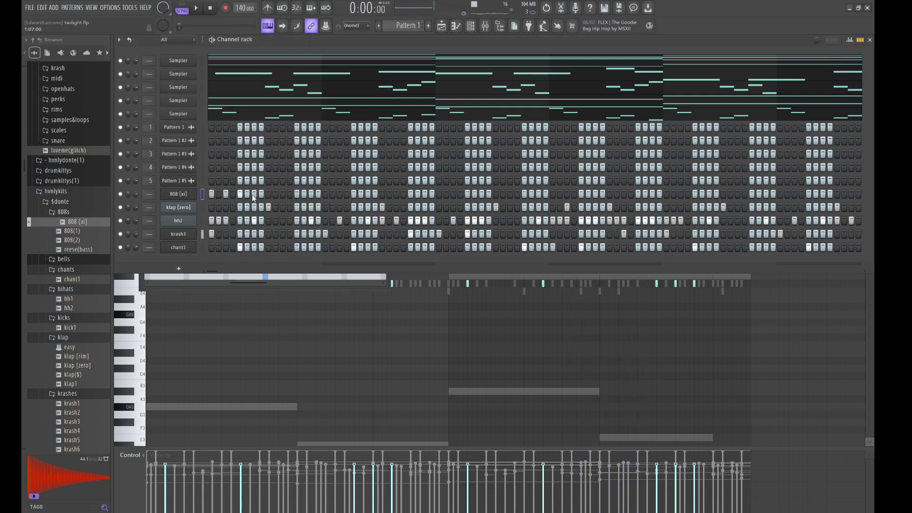
{"action": "key", "text": "space"}
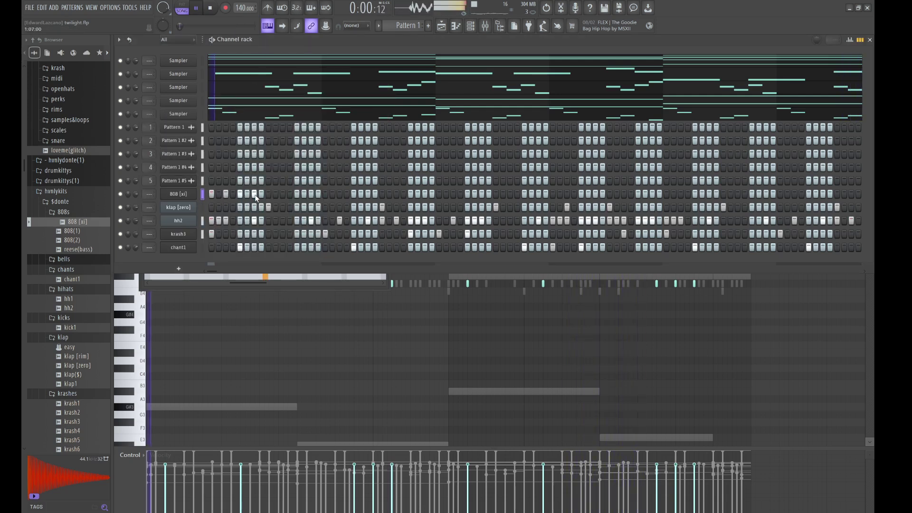
{"action": "left_click", "coordinate": [325, 194]}
{"action": "left_click", "coordinate": [338, 195]}
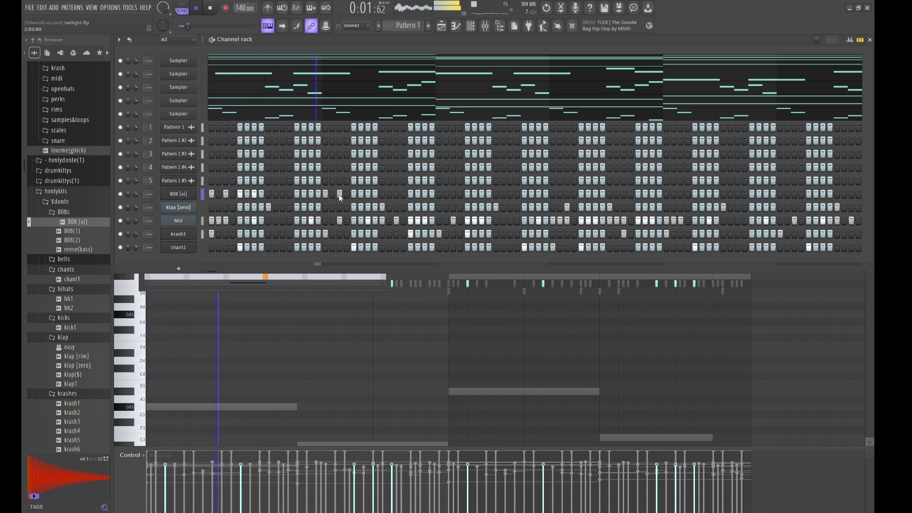
{"action": "left_click", "coordinate": [354, 194]}
{"action": "left_click", "coordinate": [368, 194]}
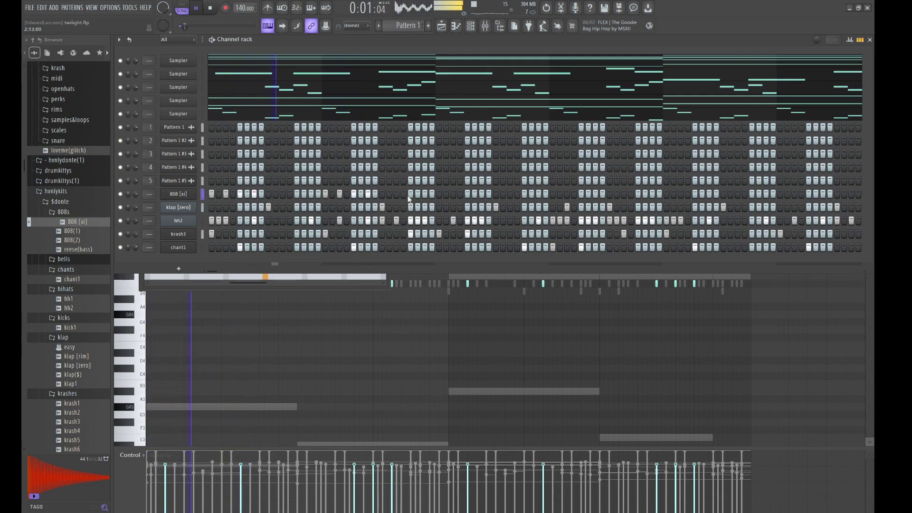
Place 808 [xi] hits on steps 11, 13 and 15 of bar 2 and steps 1, 5, 11, 13 and 15 of bar 3
{"action": "left_click", "coordinate": [396, 194]}
{"action": "left_click", "coordinate": [423, 195]}
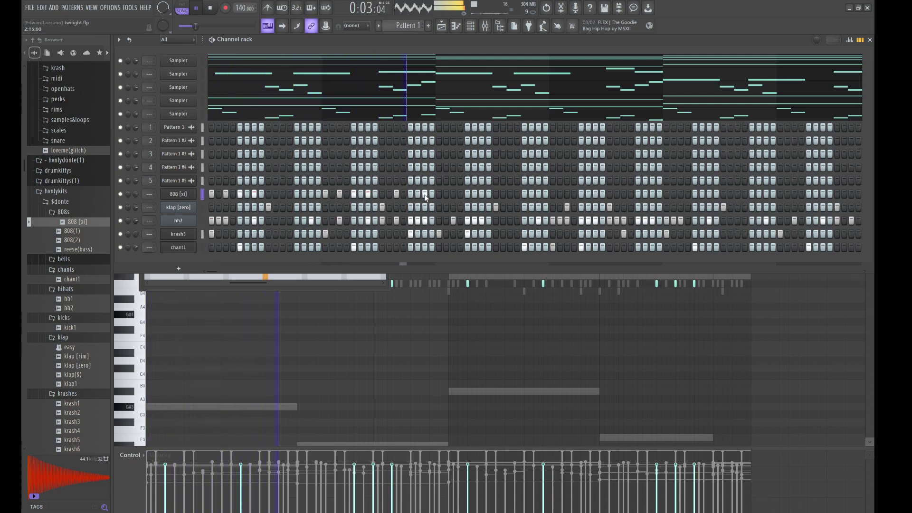
{"action": "left_click", "coordinate": [441, 194]}
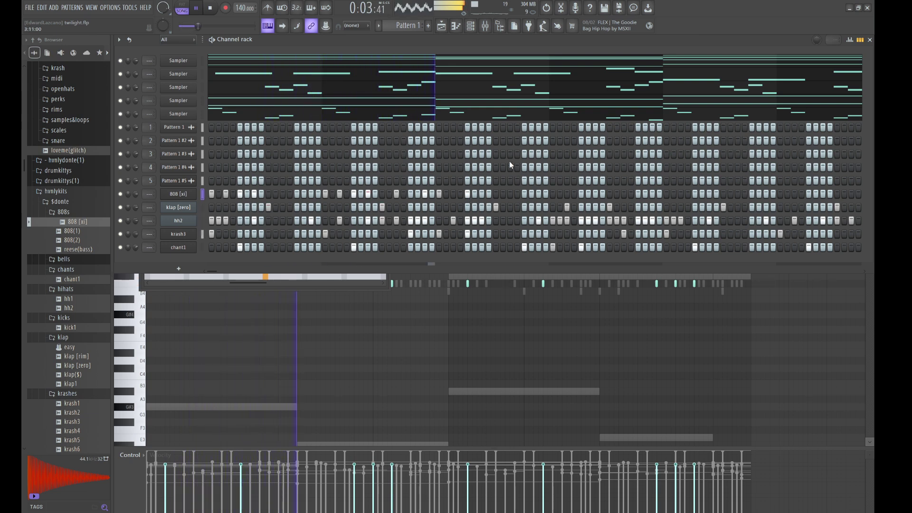
{"action": "left_click", "coordinate": [509, 194]}
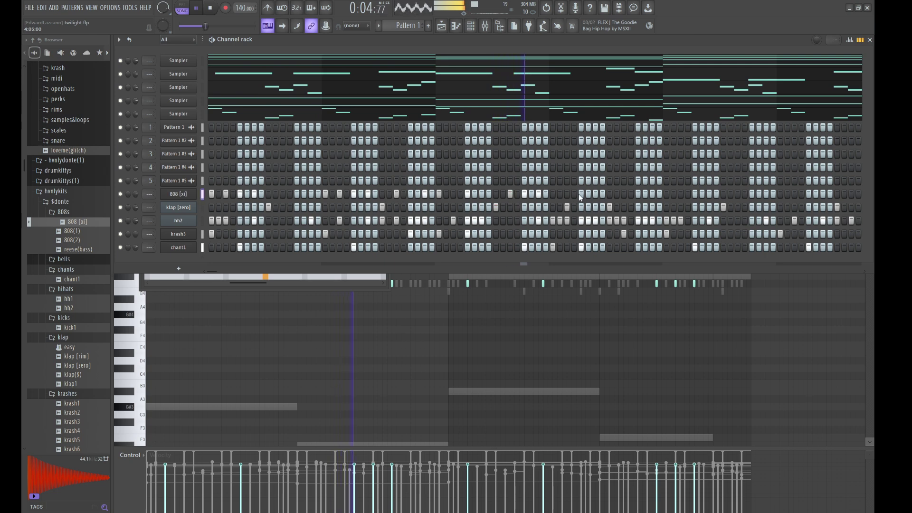
Place 808 [xi] hits on steps 5, 9, 11 and 15 of bar 4 and steps 3, 7, 9, 11 and 15 of bar 5
{"action": "left_click_drag", "start_coordinate": [580, 194], "coordinate": [609, 194]}
{"action": "key", "text": "space"}
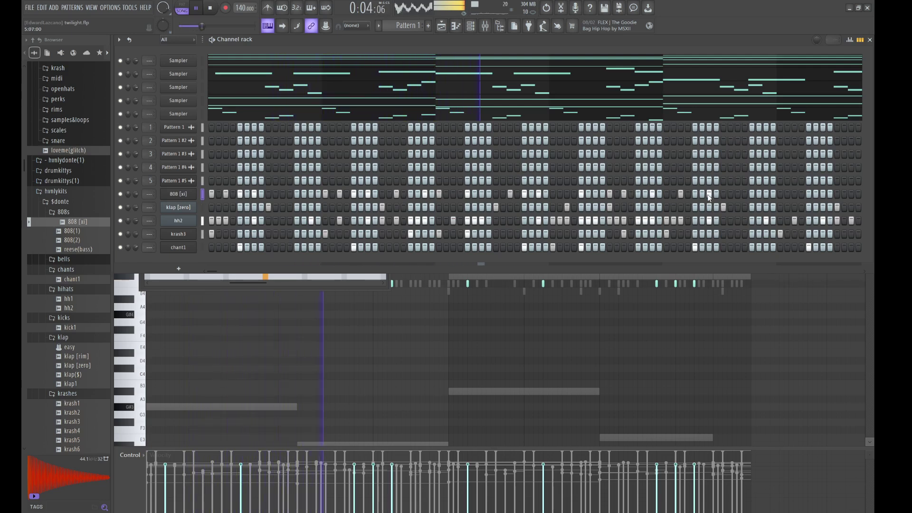
{"action": "left_click", "coordinate": [723, 194]}
{"action": "left_click", "coordinate": [736, 195]}
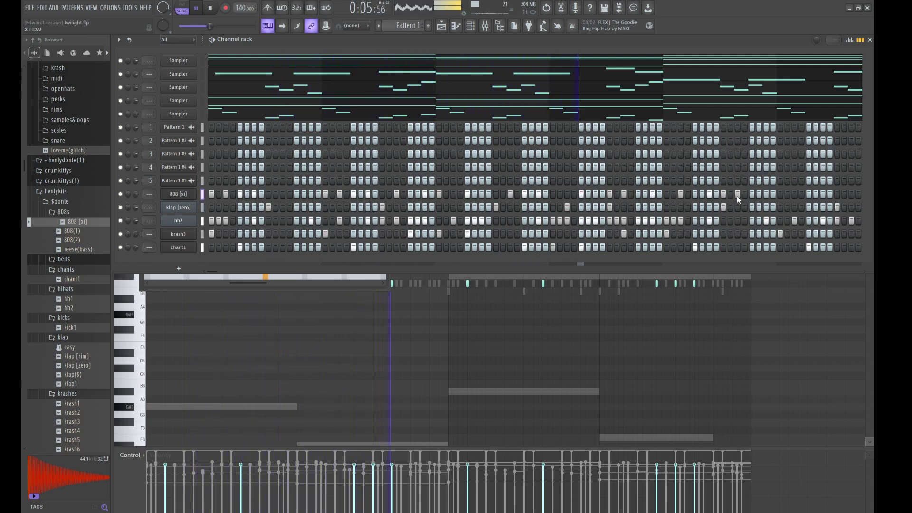
{"action": "left_click", "coordinate": [767, 195]}
Place 808 [xi] hits on steps 1, 2, 3, 7, 9, 11 and 12 of bar 6
{"action": "left_click", "coordinate": [779, 194]}
{"action": "left_click", "coordinate": [788, 195]}
{"action": "left_click", "coordinate": [795, 195]}
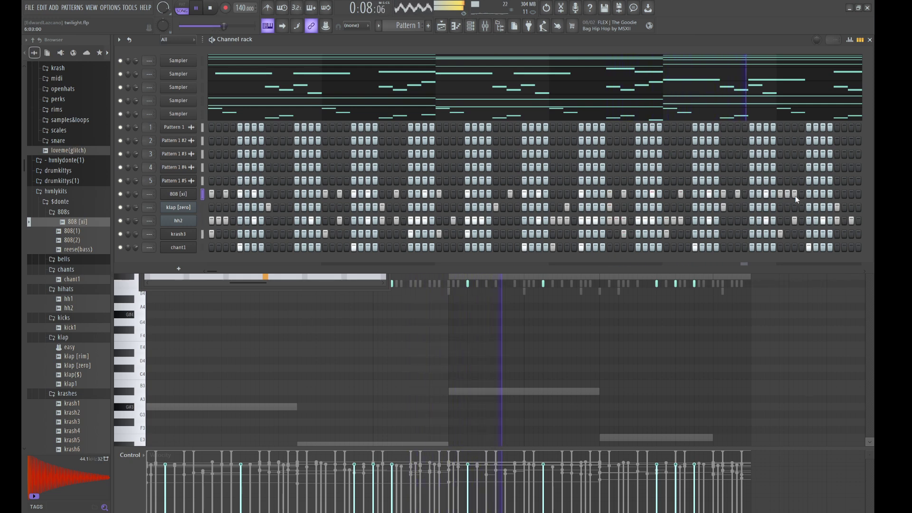
{"action": "left_click", "coordinate": [824, 195]}
{"action": "left_click", "coordinate": [836, 195]}
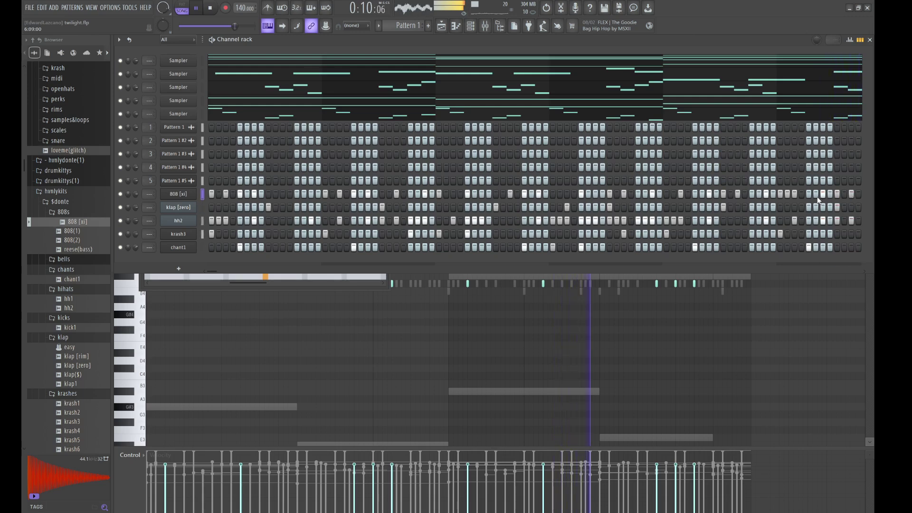
In the 808 [xi] piano roll, add C5 hits on step 15 of bar 6 and steps 1, 7, 11 and 15 of bar 7
{"action": "left_click", "coordinate": [202, 195]}
{"action": "key", "text": "F7"}
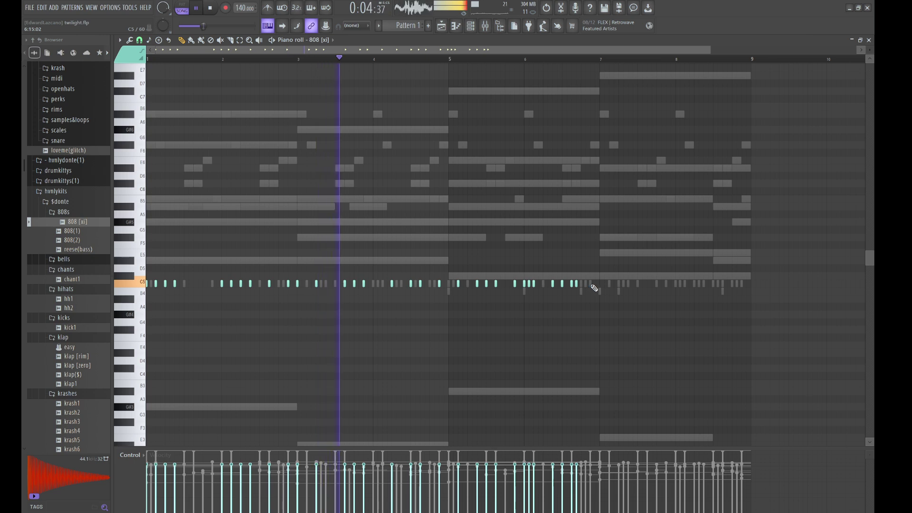
{"action": "left_click", "coordinate": [590, 284]}
{"action": "left_click", "coordinate": [599, 284]}
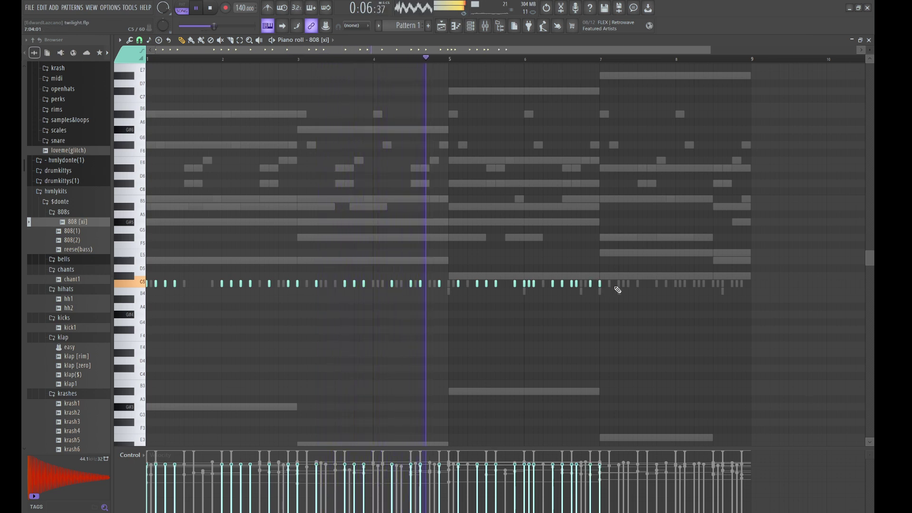
{"action": "left_click", "coordinate": [627, 283]}
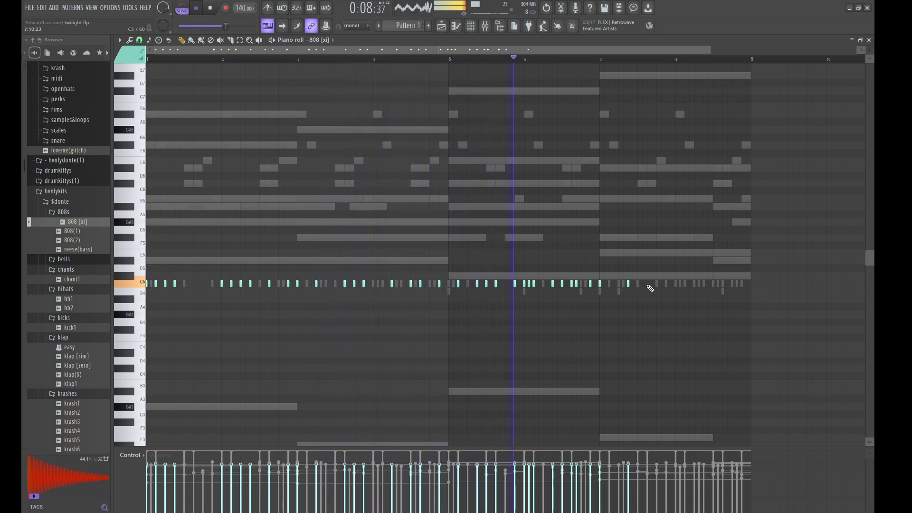
{"action": "left_click", "coordinate": [647, 283]}
{"action": "left_click", "coordinate": [661, 284]}
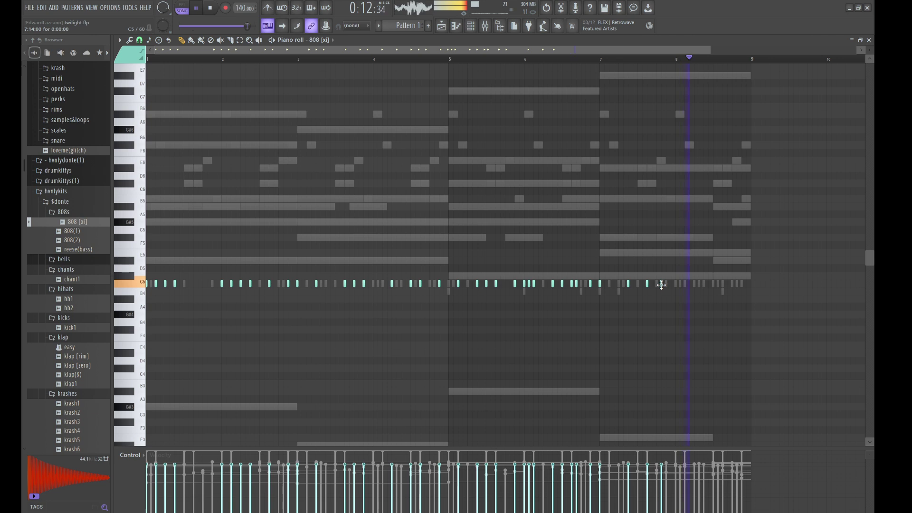
{"action": "left_click_drag", "start_coordinate": [661, 285], "coordinate": [664, 285]}
Add C5 808 [xi] hits on steps 1, 5, 9, 11, 13 and 15 of bar 8
{"action": "left_click", "coordinate": [675, 285]}
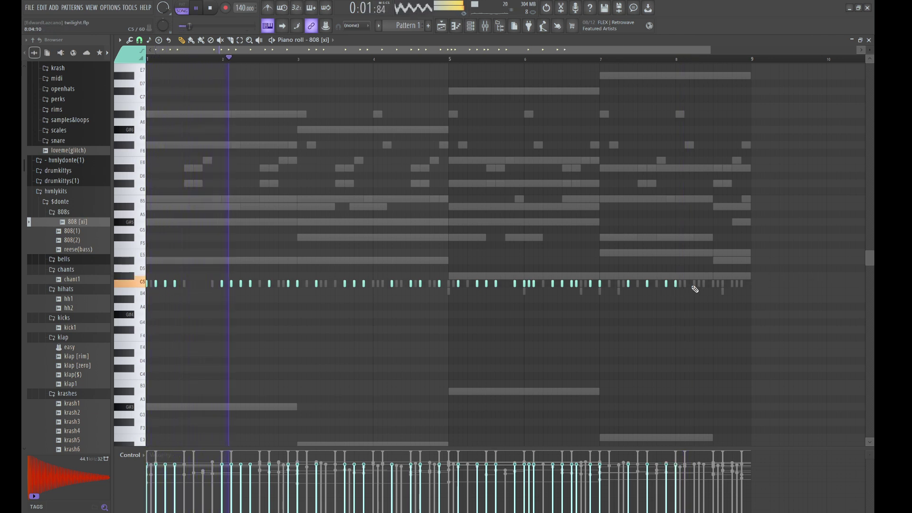
{"action": "left_click", "coordinate": [713, 285]}
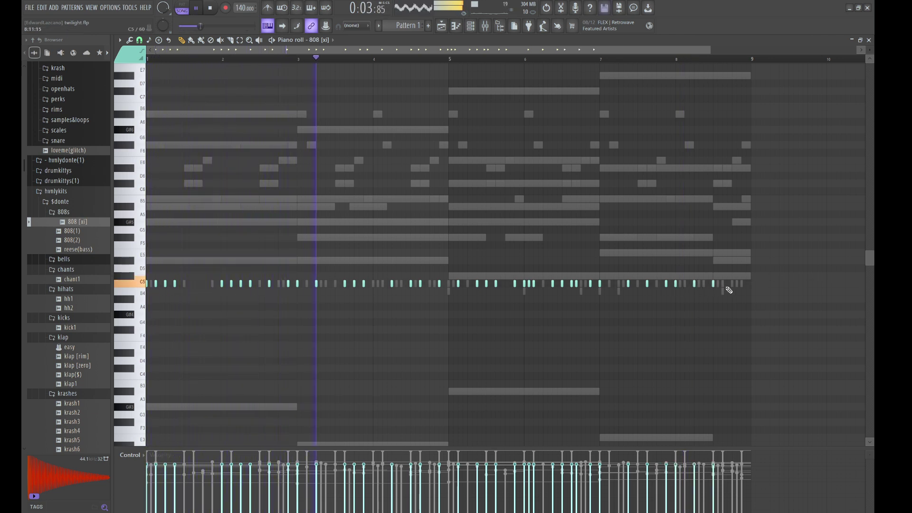
{"action": "left_click", "coordinate": [723, 285]}
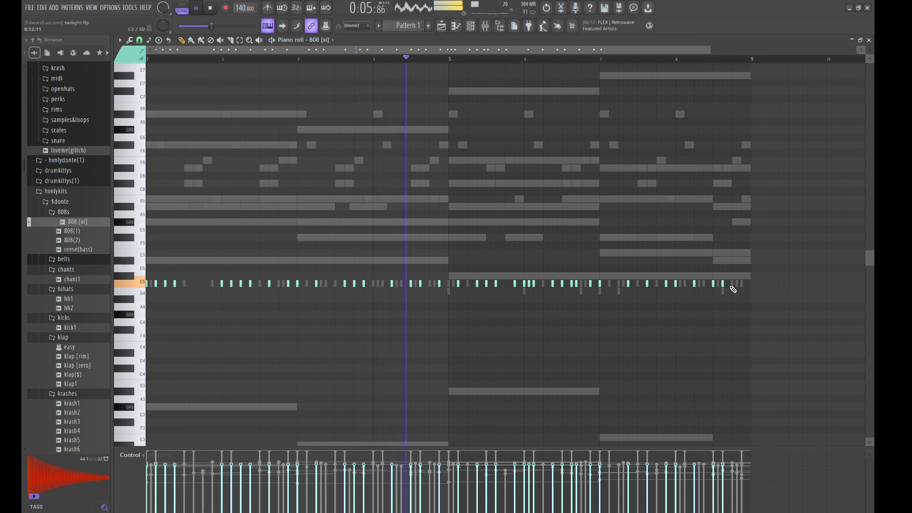
{"action": "left_click", "coordinate": [733, 284]}
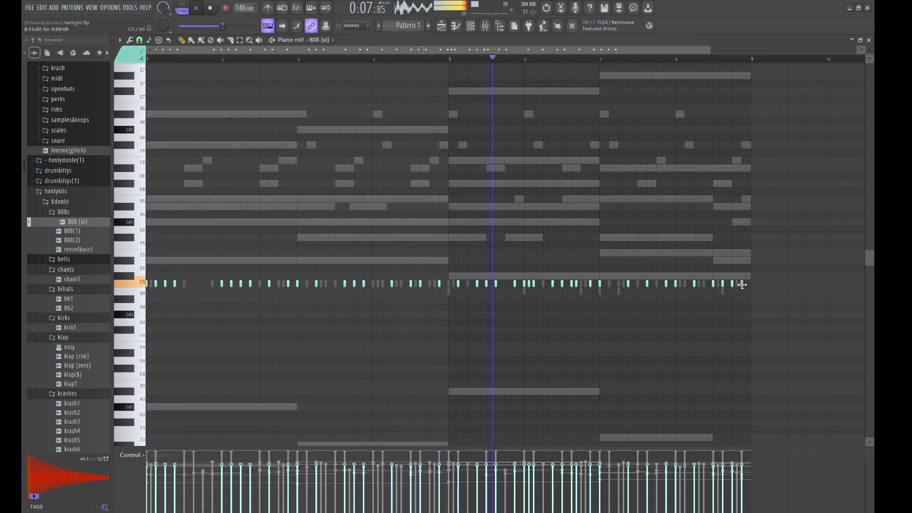
Extend every 808 [xi] note to meet the next one and transpose all of them up eight semitones to G#5
{"action": "left_click_drag", "start_coordinate": [836, 335], "coordinate": [361, 221]}
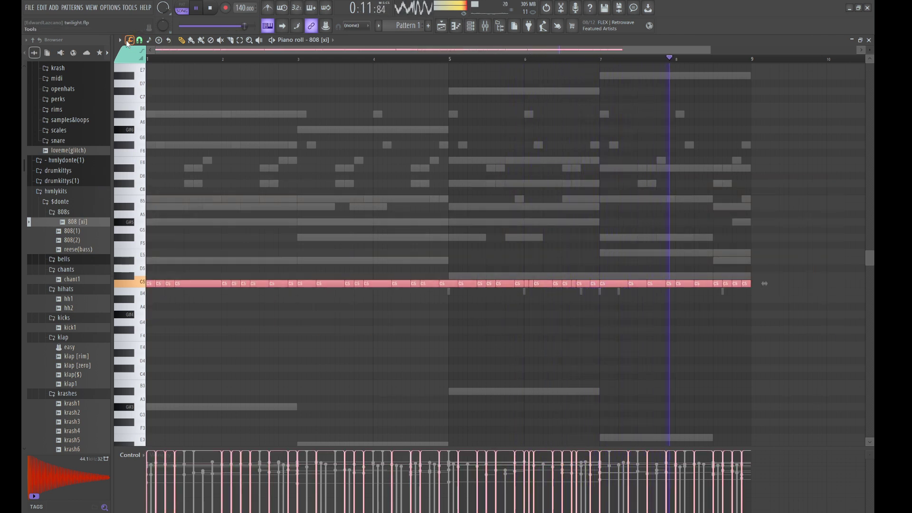
{"action": "key", "text": "ctrl+d"}
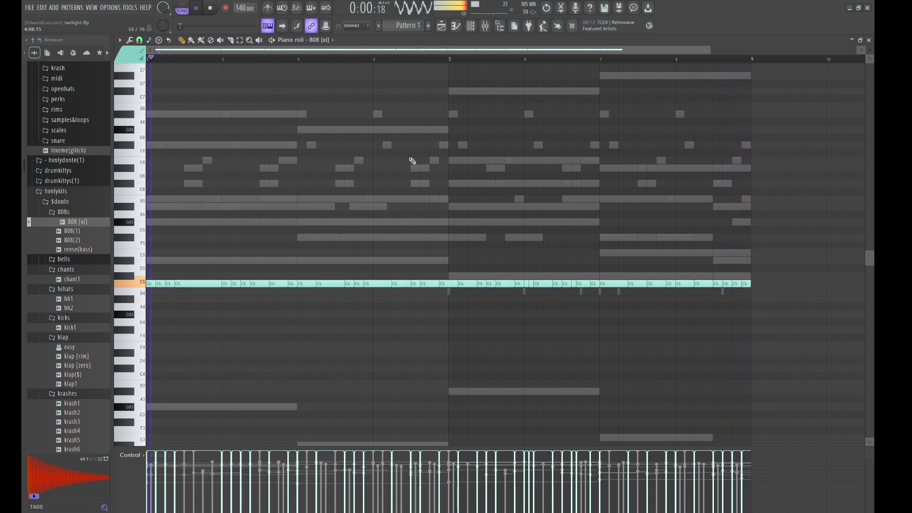
{"action": "key", "text": "shift+Up"}
{"action": "key", "text": "shift+Up"}
{"action": "key", "text": "shift+Up"}
{"action": "key", "text": "shift+Up"}
{"action": "key", "text": "shift+Up"}
{"action": "key", "text": "shift+Up"}
{"action": "key", "text": "shift+Up"}
{"action": "key", "text": "shift+Up"}
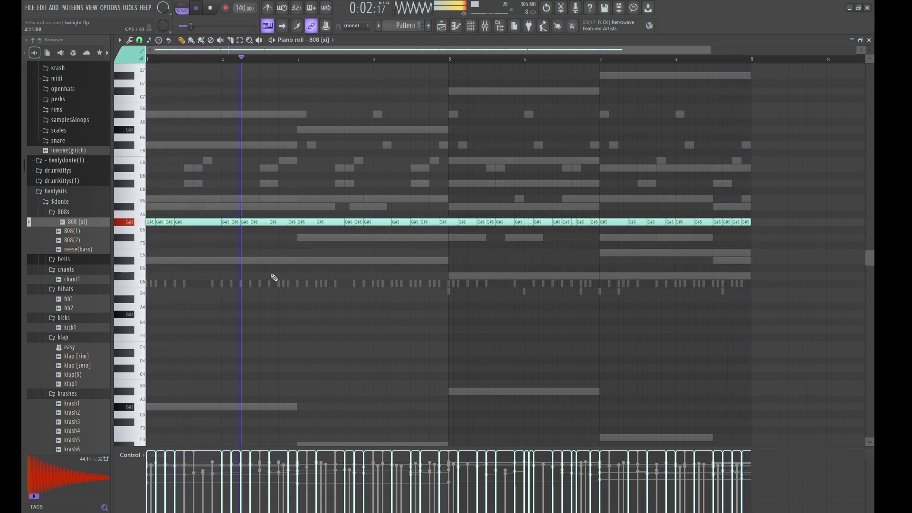
Raise the 808 [xi] notes starting in bars 1 to 4 by three semitones to B5 and clear the selection
{"action": "left_click_drag", "start_coordinate": [436, 246], "coordinate": [145, 119]}
{"action": "key", "text": "shift+Up"}
{"action": "key", "text": "shift+Up"}
{"action": "key", "text": "shift+Up"}
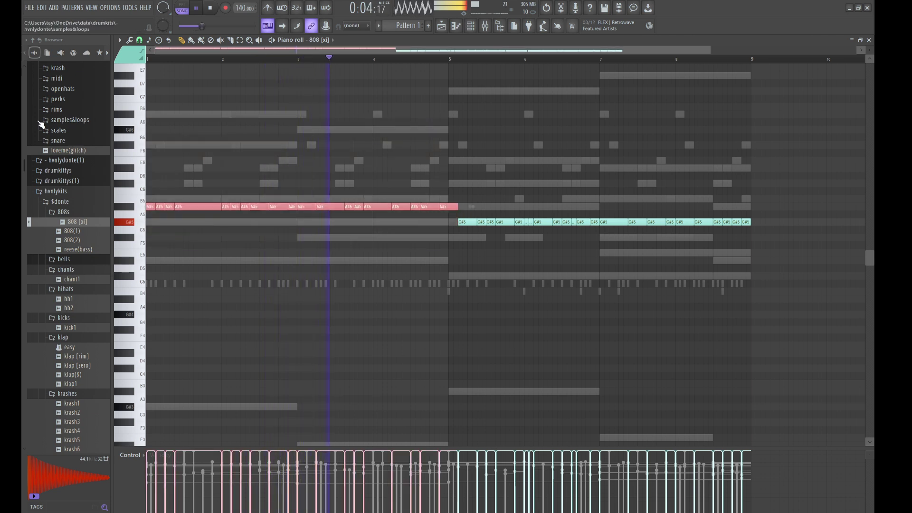
{"action": "key", "text": "ctrl+d"}
Check the 808 [xi] channel's settings against its piano roll notes
{"action": "left_click", "coordinate": [471, 28]}
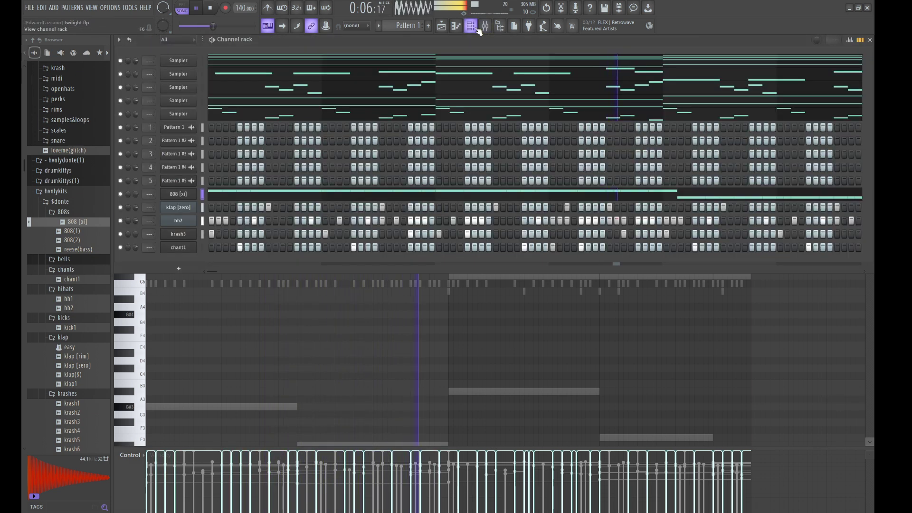
{"action": "left_click", "coordinate": [180, 194]}
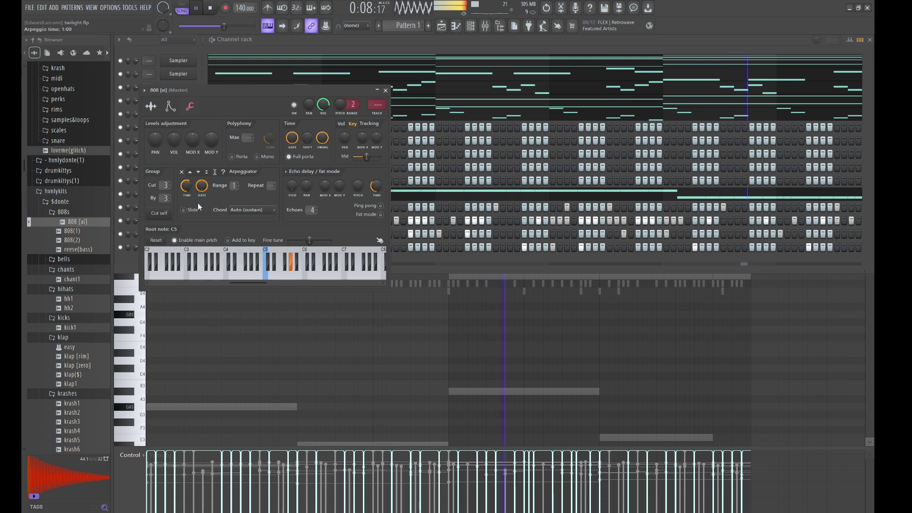
{"action": "left_click", "coordinate": [420, 350]}
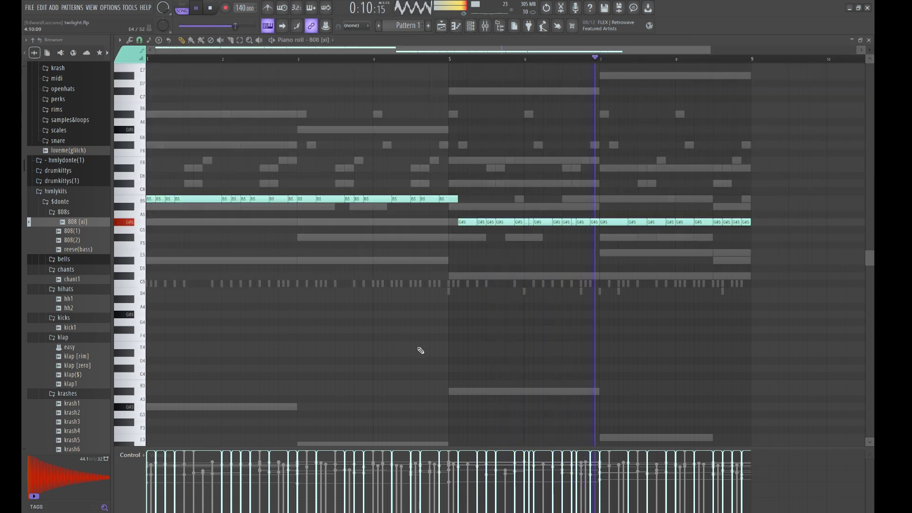
Assign the 808 [xi], klap [zero], hh2, krash3 and chant1 channels to mixer tracks 12 to 16
{"action": "left_click", "coordinate": [485, 25]}
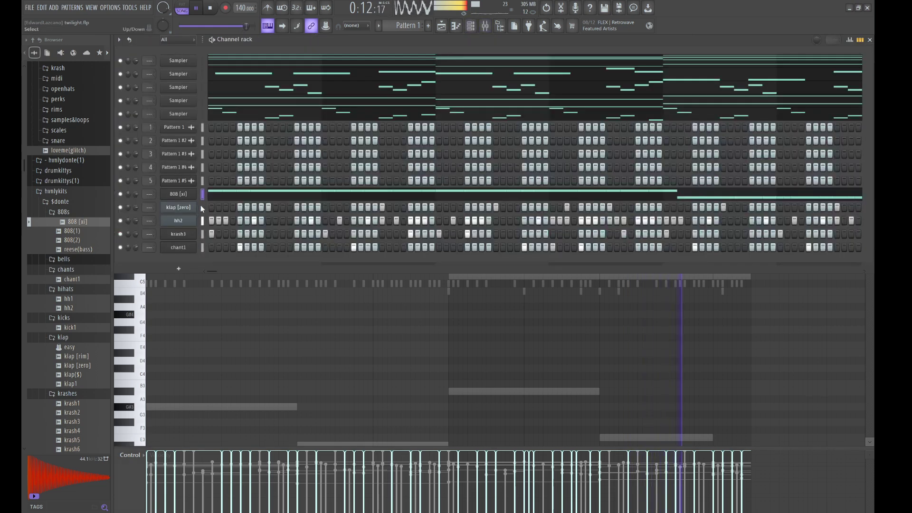
{"action": "left_click_drag", "start_coordinate": [201, 245], "coordinate": [202, 193]}
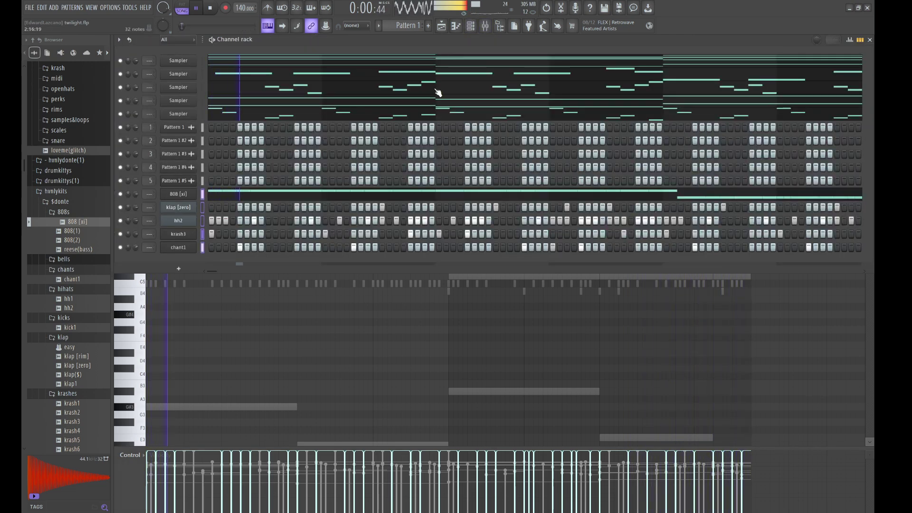
{"action": "left_click", "coordinate": [485, 29]}
{"action": "left_click", "coordinate": [486, 28]}
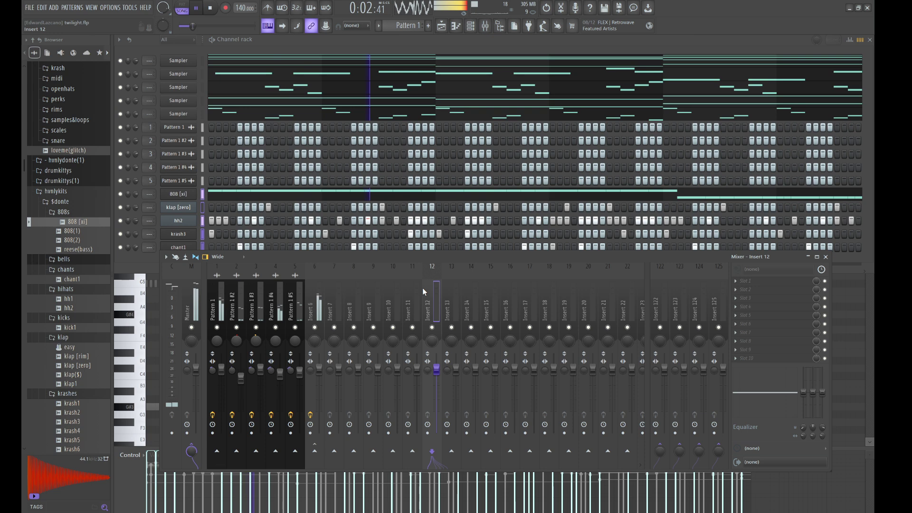
{"action": "left_click_drag", "start_coordinate": [502, 300], "coordinate": [472, 301]}
Route mixer tracks 12 to 16 into Insert 11, fully lowering the faders of tracks 13 to 16 and slightly lowering Insert 11
{"action": "left_click", "coordinate": [407, 292]}
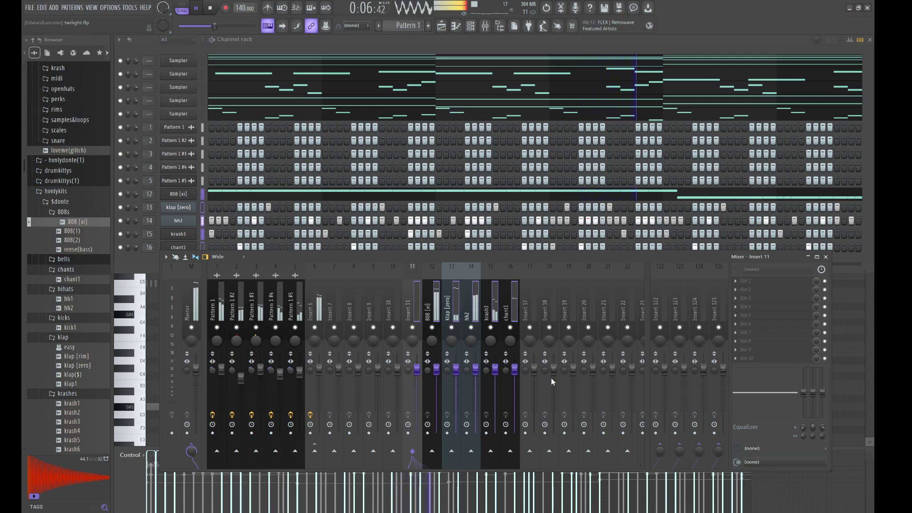
{"action": "key", "text": "ctrl+l"}
{"action": "left_click_drag", "start_coordinate": [409, 294], "coordinate": [427, 304]}
{"action": "left_click", "coordinate": [429, 307]}
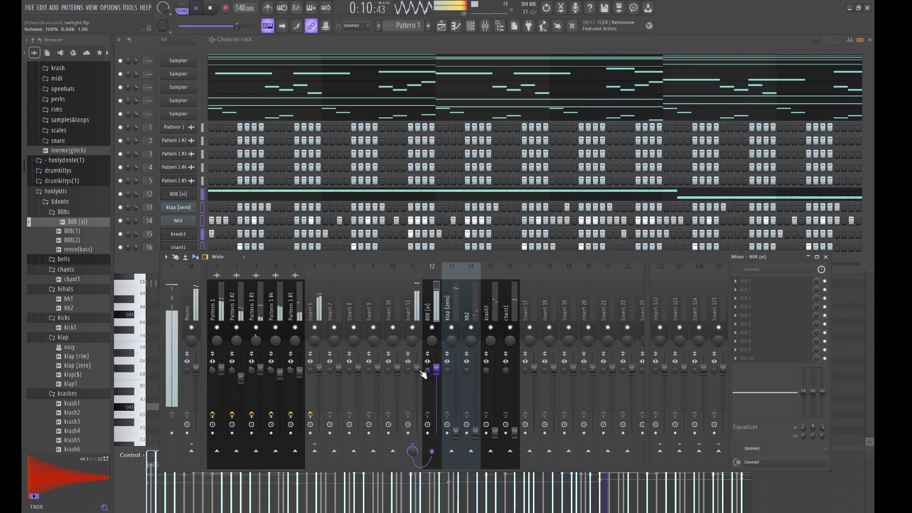
{"action": "left_click_drag", "start_coordinate": [417, 369], "coordinate": [417, 372]}
Add Fruity Parametric EQ 2 to the 808 [xi] track, rolling off the highs and boosting one bass and one mid band
{"action": "left_click", "coordinate": [438, 301]}
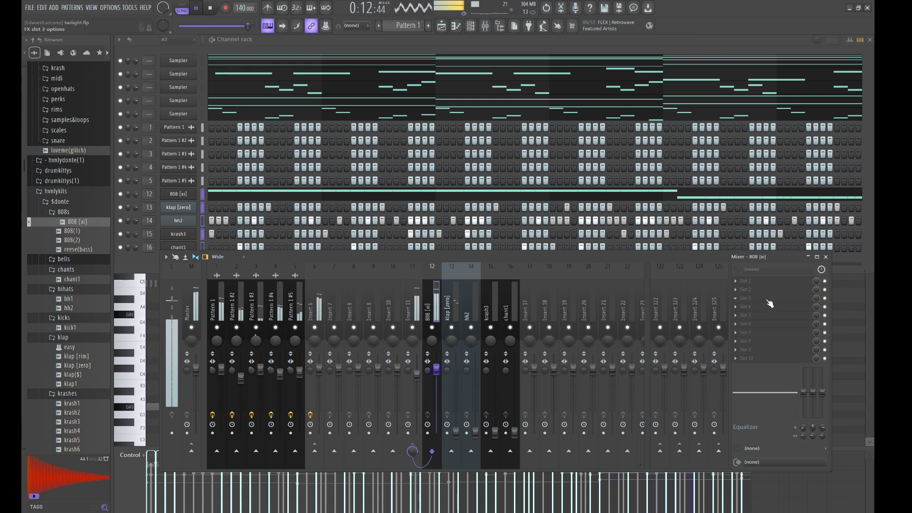
{"action": "left_click", "coordinate": [634, 340]}
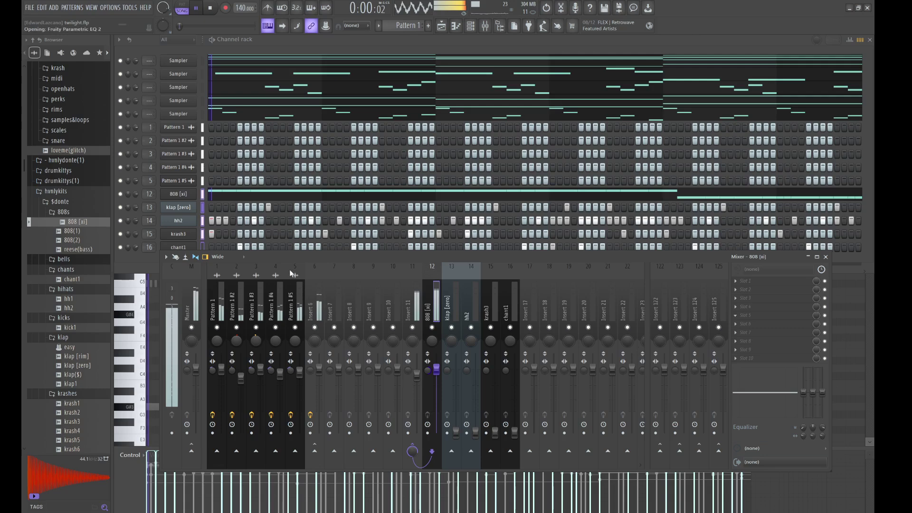
{"action": "left_click_drag", "start_coordinate": [375, 212], "coordinate": [366, 264]}
{"action": "left_click_drag", "start_coordinate": [302, 212], "coordinate": [298, 191]}
Raise the klap [zero] and hh2 faders to about 0 dB and cut both low shelves by 18 dB, boosting klap [zero] 2.4 dB at 3.6 kHz
{"action": "left_click", "coordinate": [455, 439]}
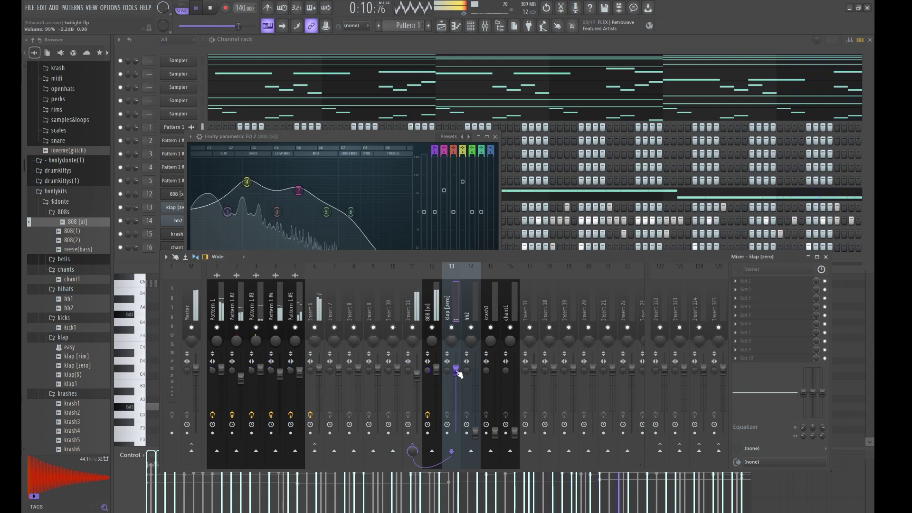
{"action": "left_click_drag", "start_coordinate": [803, 392], "coordinate": [776, 398]}
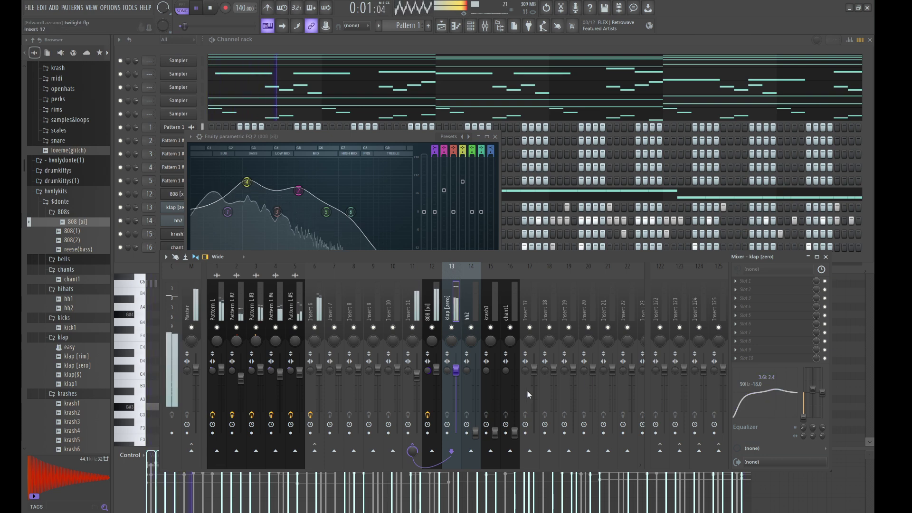
{"action": "left_click", "coordinate": [473, 380]}
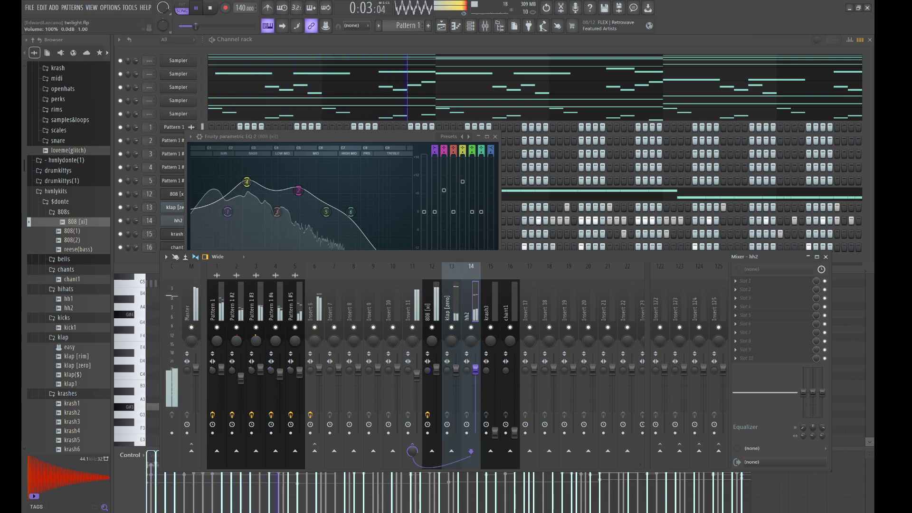
{"action": "left_click_drag", "start_coordinate": [803, 392], "coordinate": [803, 416]}
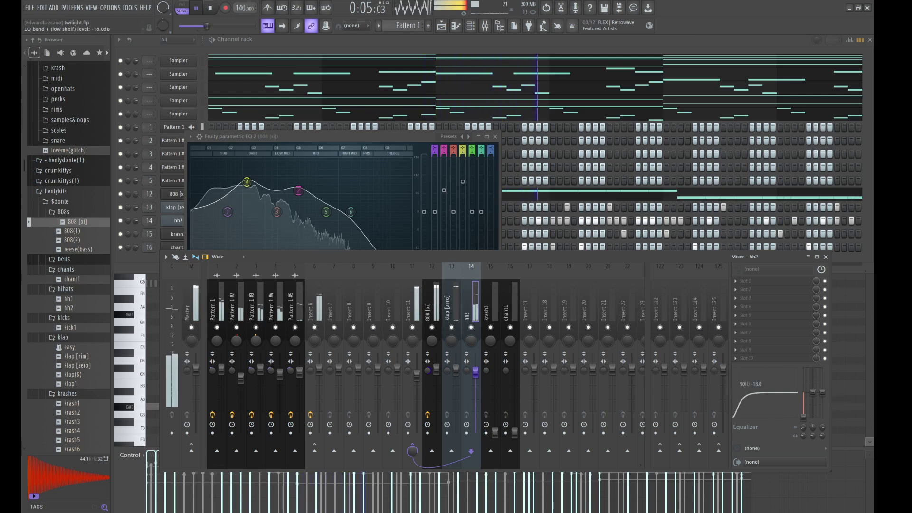
Raise the krash3 track's fader to about 0 dB and cut its equalizer's 90 Hz low shelf by 18 dB
{"action": "left_click", "coordinate": [487, 298]}
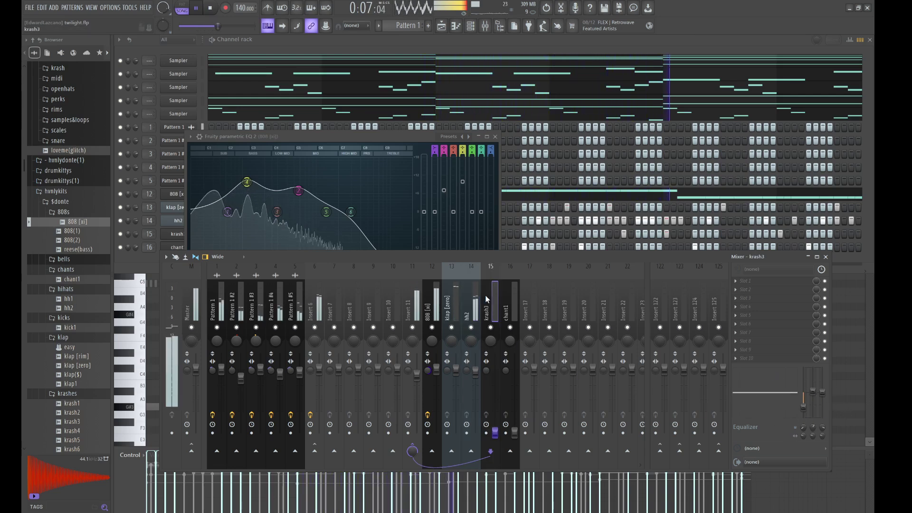
{"action": "left_click_drag", "start_coordinate": [495, 432], "coordinate": [495, 368]}
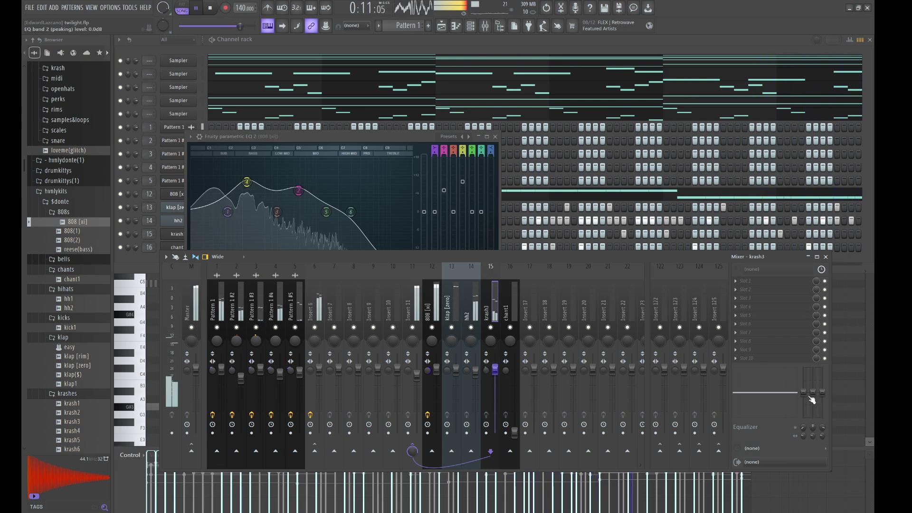
{"action": "left_click_drag", "start_coordinate": [803, 392], "coordinate": [803, 417]}
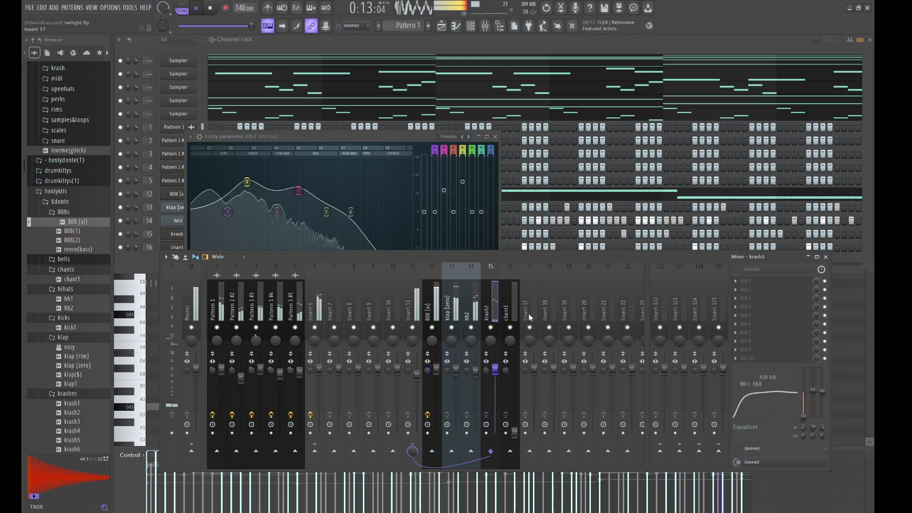
Set the chant1 track's fader to 0.0 dB and pan the track about 6% right
{"action": "left_click", "coordinate": [508, 295]}
{"action": "left_click_drag", "start_coordinate": [515, 433], "coordinate": [520, 372]}
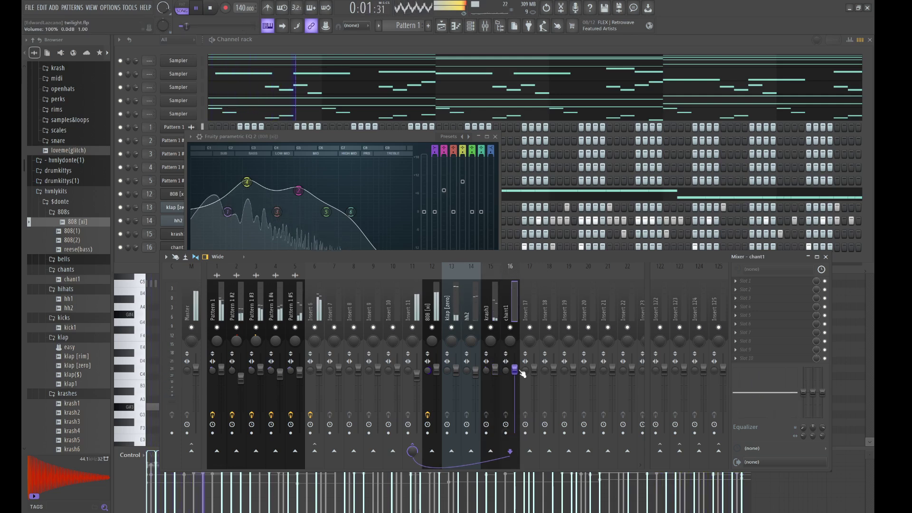
{"action": "left_click_drag", "start_coordinate": [509, 341], "coordinate": [510, 337]}
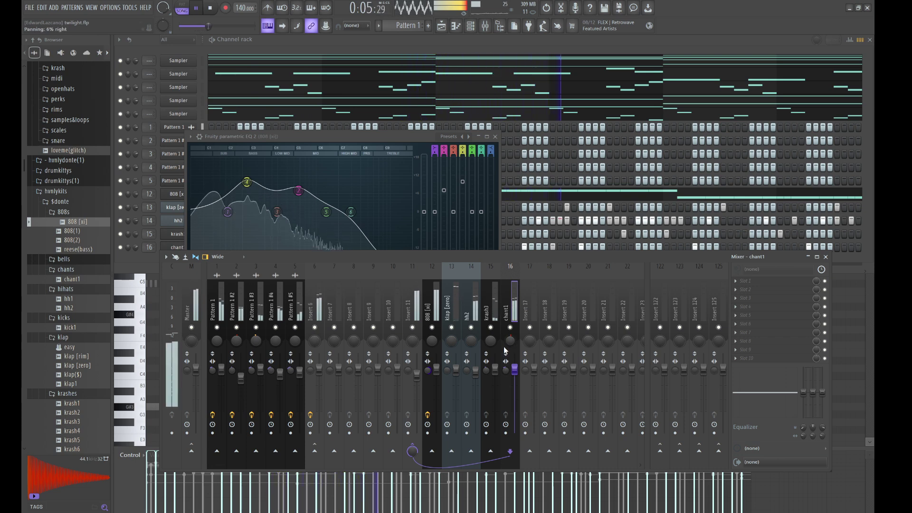
Add FabFilter Pro-C 2 to the Insert 11 drum bus and load its Groovy Glue 01 bM preset
{"action": "left_click", "coordinate": [422, 309]}
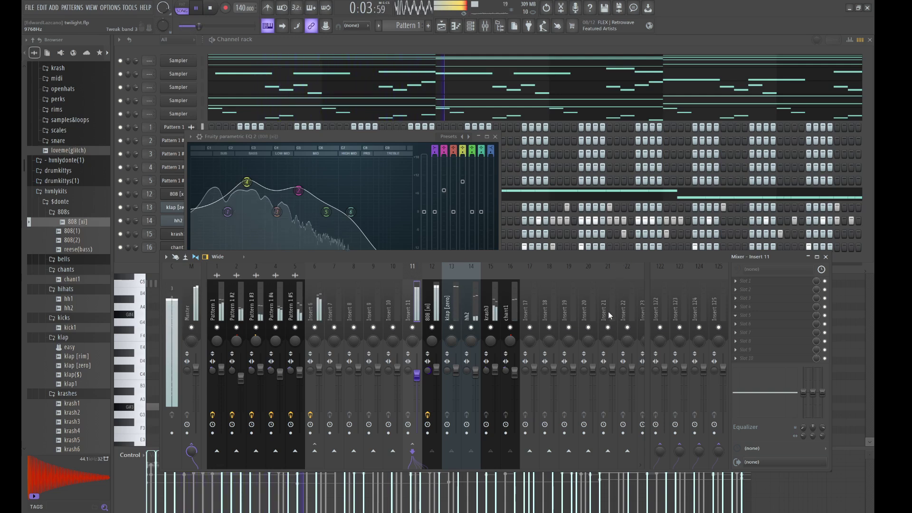
{"action": "left_click", "coordinate": [608, 457]}
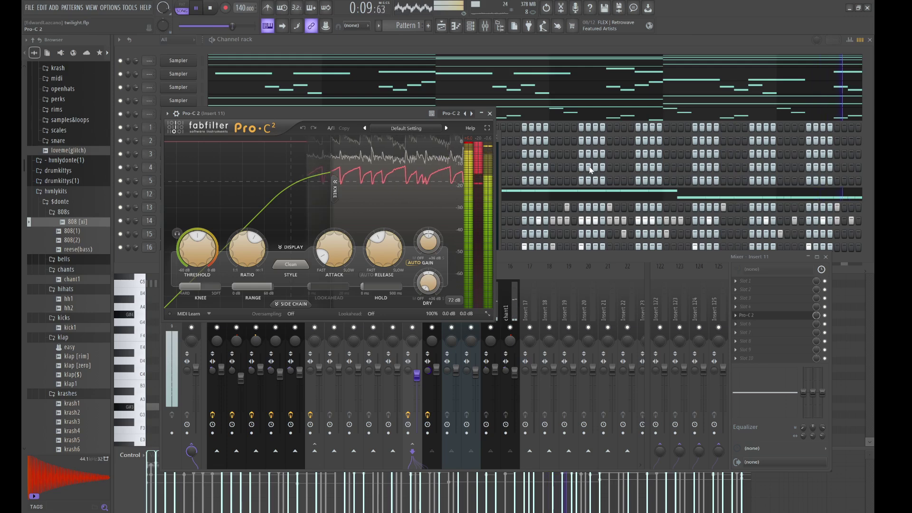
{"action": "left_click", "coordinate": [647, 177]}
{"action": "left_click", "coordinate": [537, 258]}
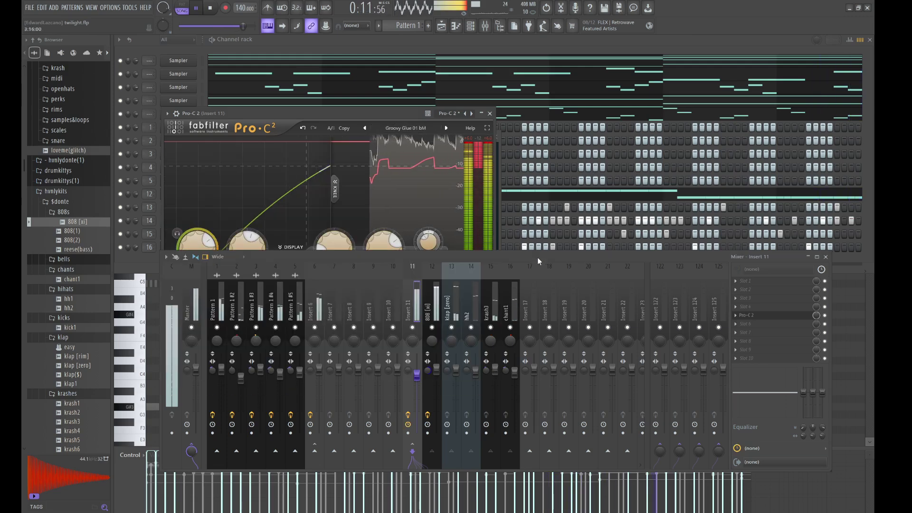
Raise the 808 [xi] track's fader slightly and close the compressor and equalizer windows
{"action": "left_click_drag", "start_coordinate": [437, 375], "coordinate": [438, 368]}
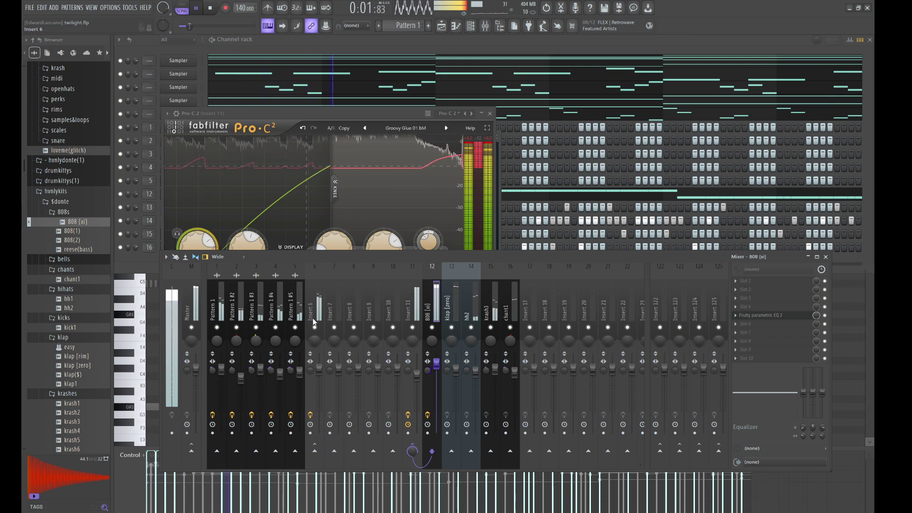
{"action": "left_click", "coordinate": [490, 114]}
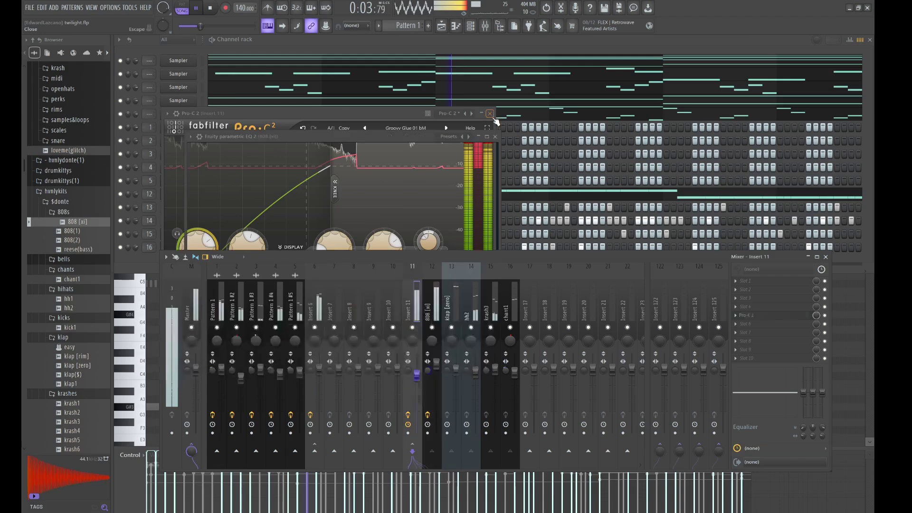
{"action": "left_click", "coordinate": [495, 136]}
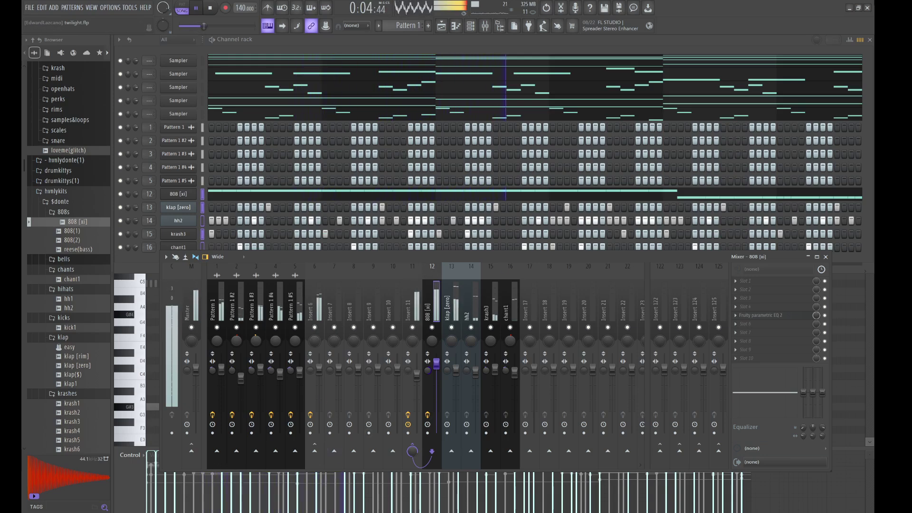
Bring up the playlist alongside the mixer, audition the mix with the Insert 6 melody bus muted and unmuted, and stop playback
{"action": "left_click", "coordinate": [871, 39]}
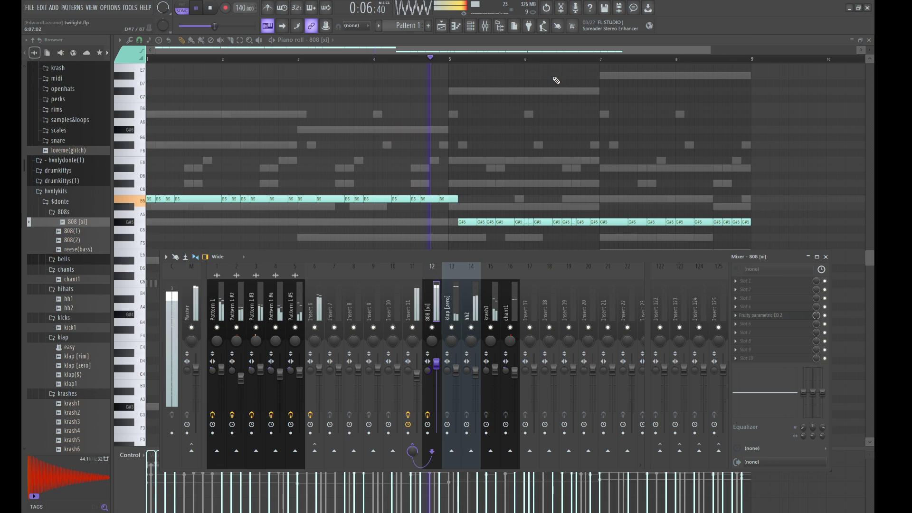
{"action": "left_click", "coordinate": [450, 30]}
{"action": "left_click", "coordinate": [492, 27]}
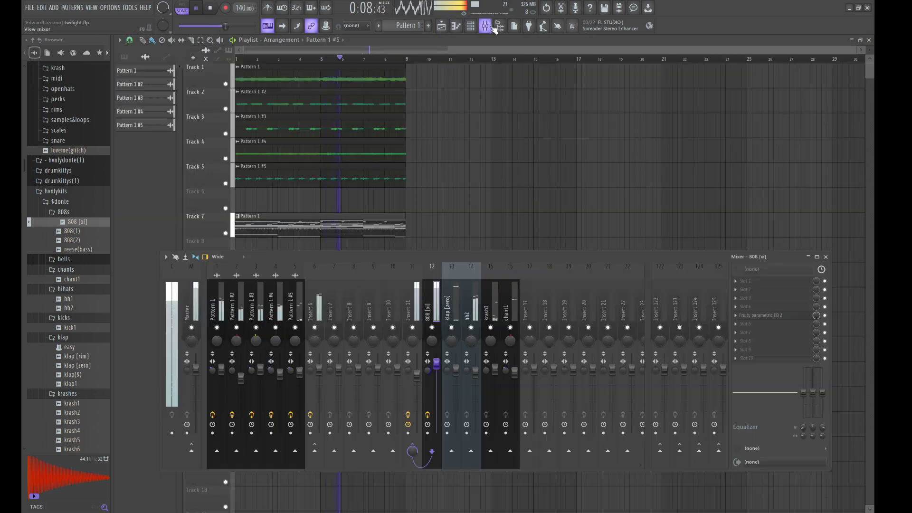
{"action": "left_click", "coordinate": [315, 327]}
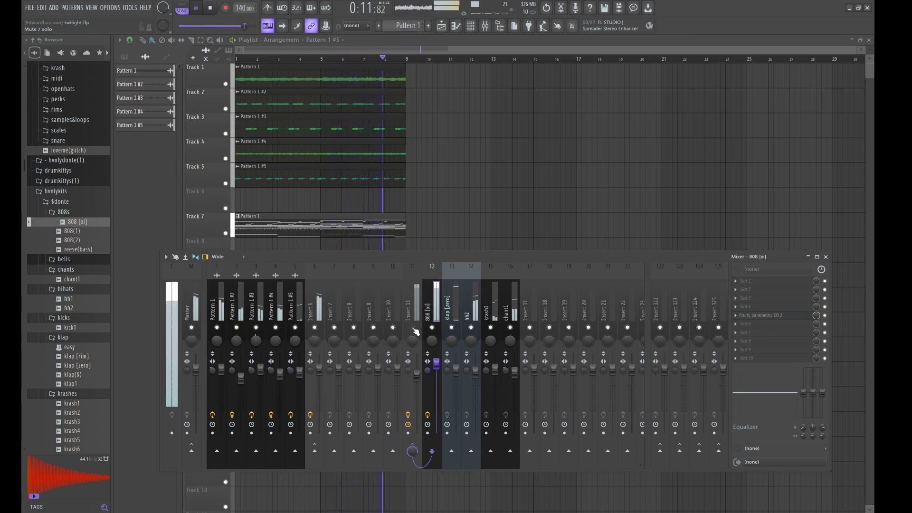
{"action": "key", "text": "space"}
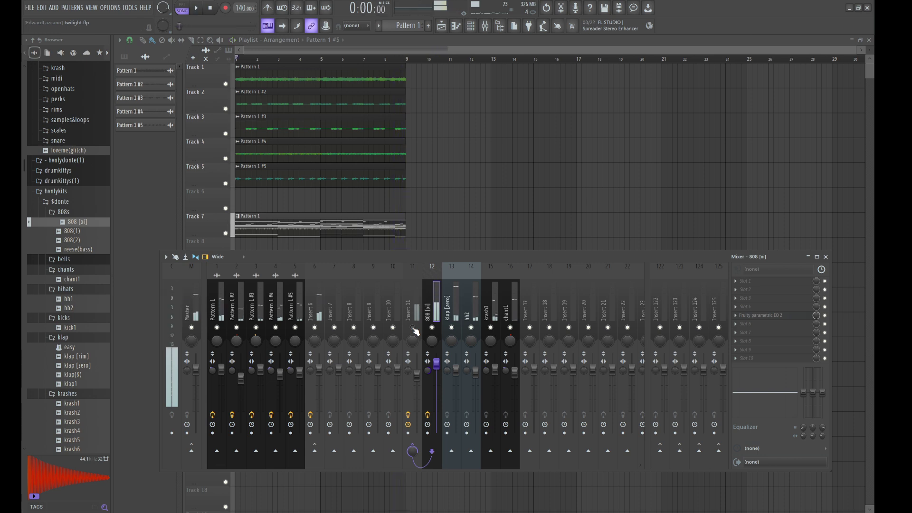